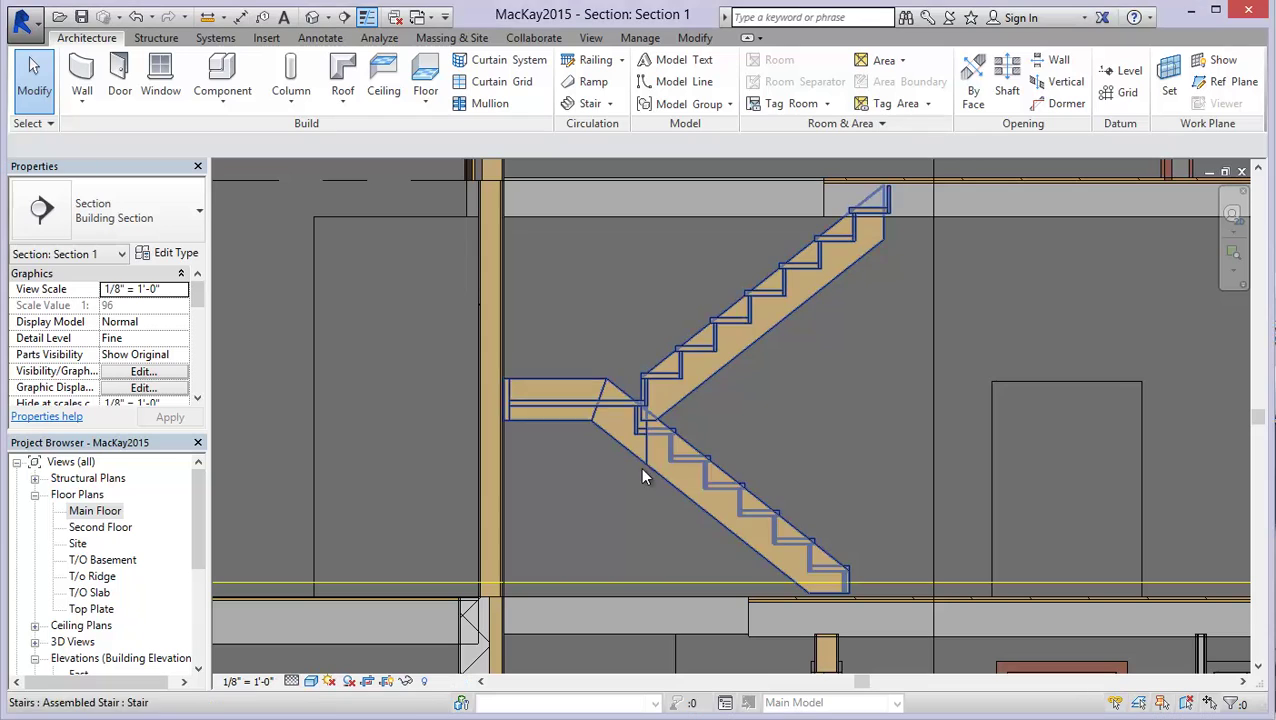
Add an aligned dimension for the riser height between two adjacent treads of the upper stair flight, placed beside the stair.
{"action": "middle_click_drag", "start_coordinate": [676, 426], "coordinate": [657, 426]}
{"action": "scroll", "coordinate": [604, 410], "scroll_direction": "down", "scroll_amount": 2}
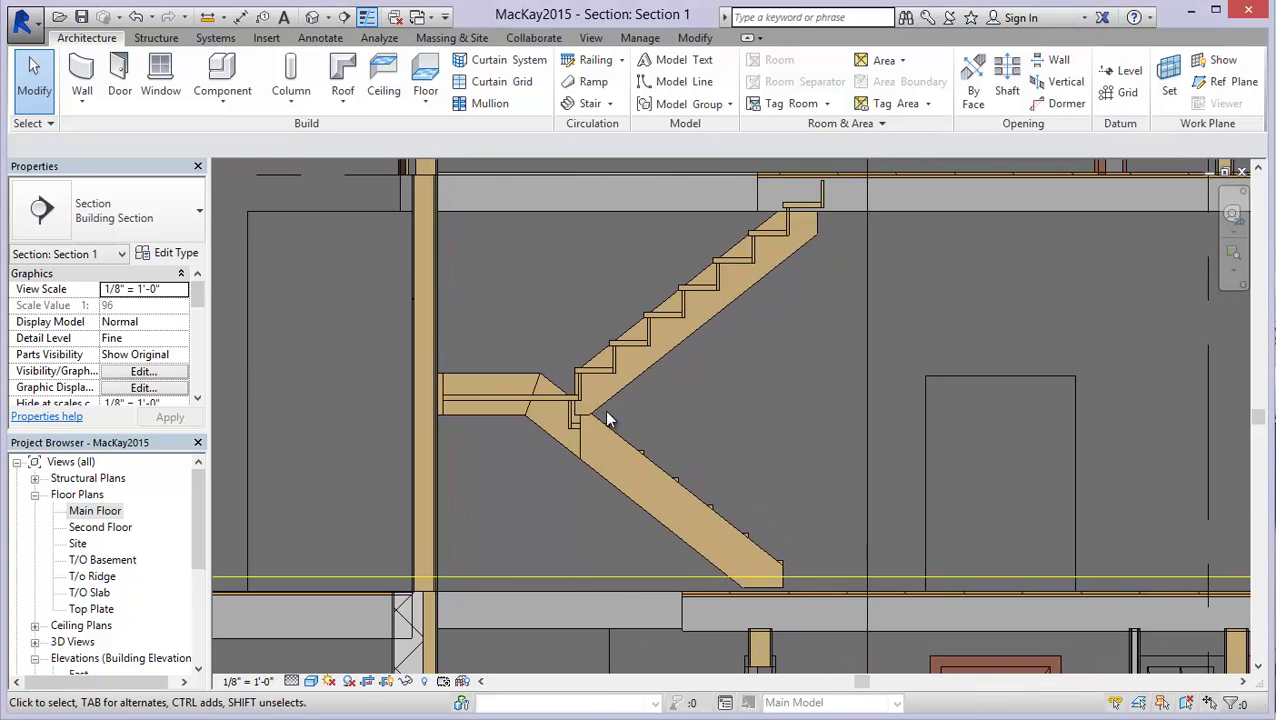
{"action": "scroll", "coordinate": [619, 409], "scroll_direction": "up", "scroll_amount": 3}
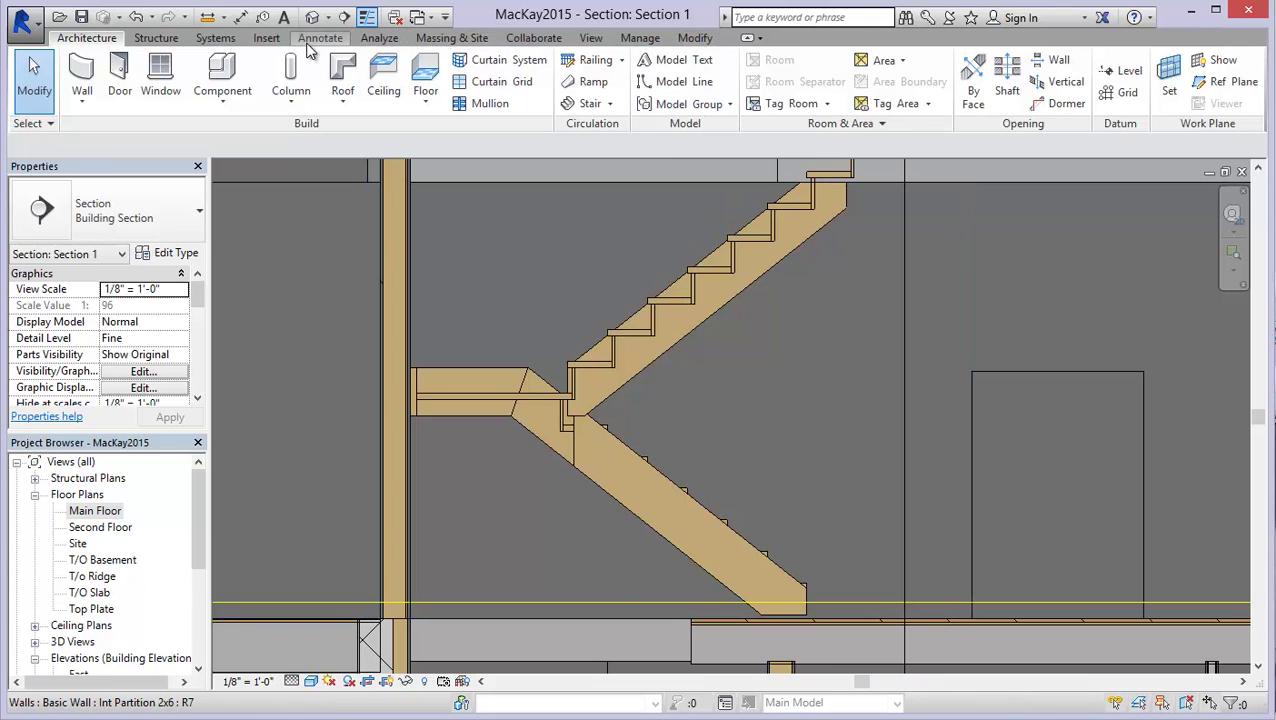
{"action": "left_click", "coordinate": [336, 40]}
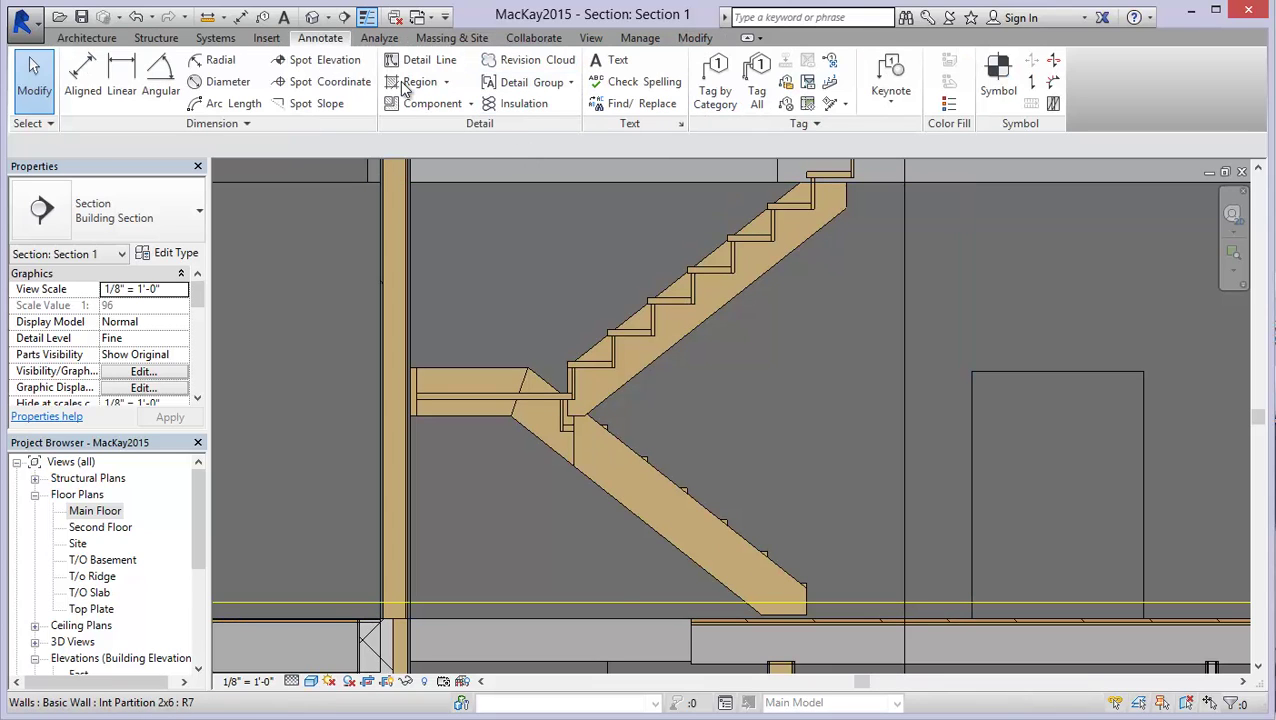
{"action": "left_click", "coordinate": [83, 72]}
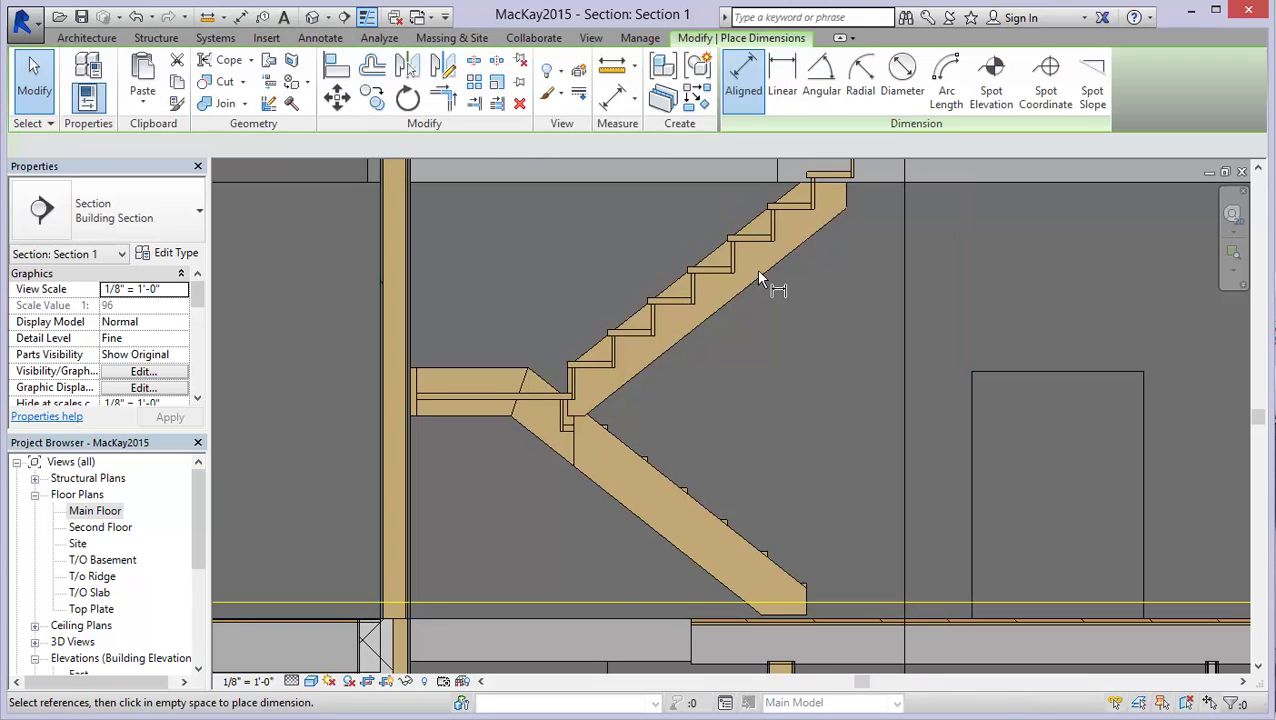
{"action": "left_click", "coordinate": [700, 271]}
{"action": "left_click", "coordinate": [673, 305]}
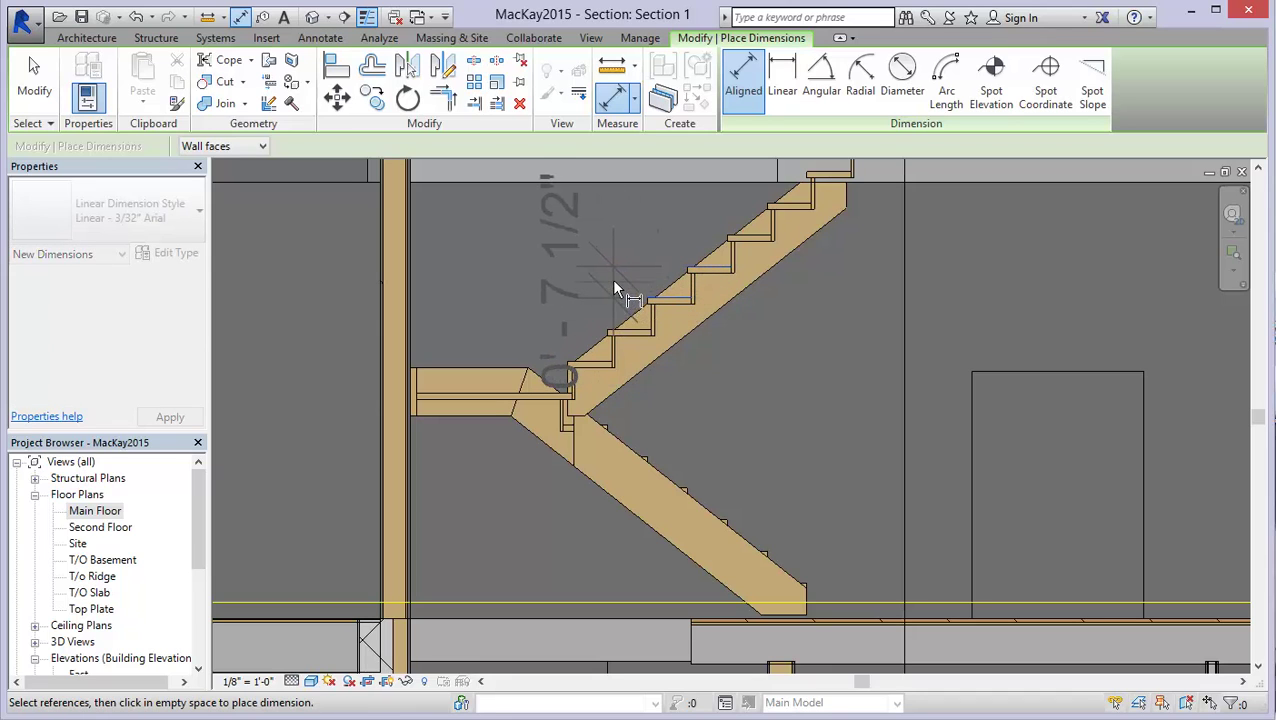
{"action": "scroll", "coordinate": [611, 278], "scroll_direction": "up", "scroll_amount": 1}
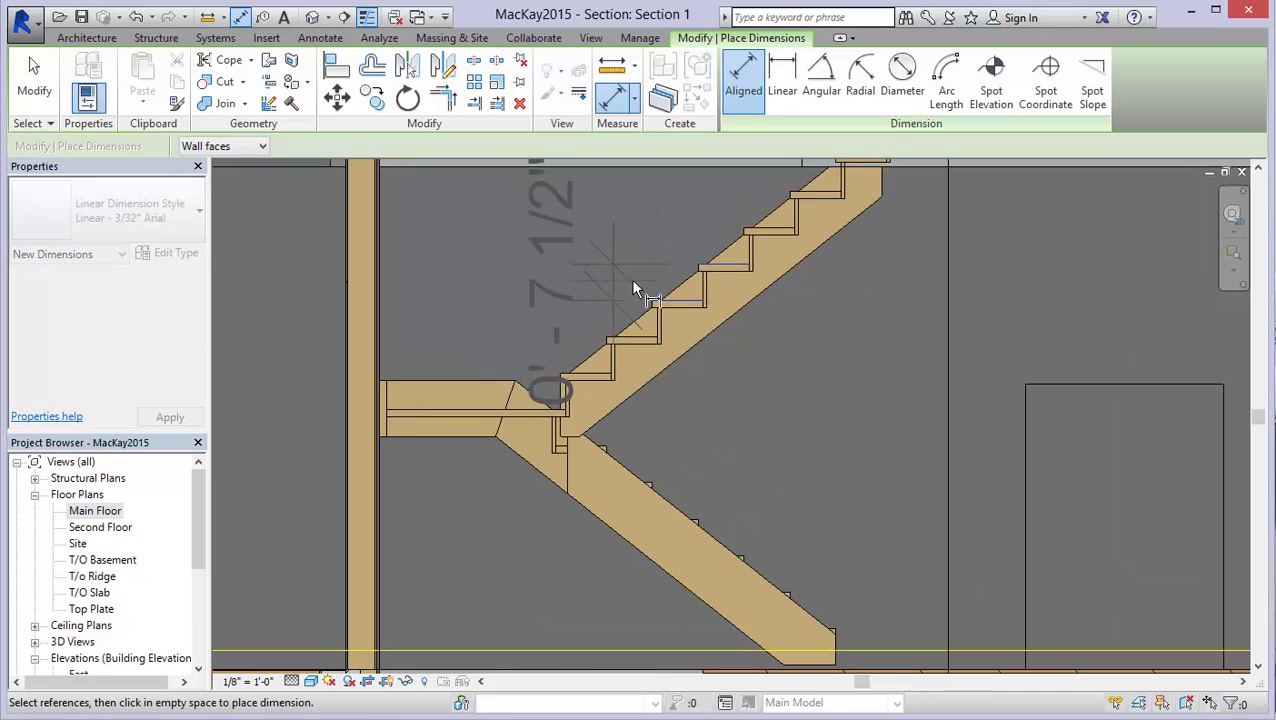
{"action": "left_click", "coordinate": [989, 284]}
{"action": "middle_click_drag", "start_coordinate": [756, 445], "coordinate": [786, 427]}
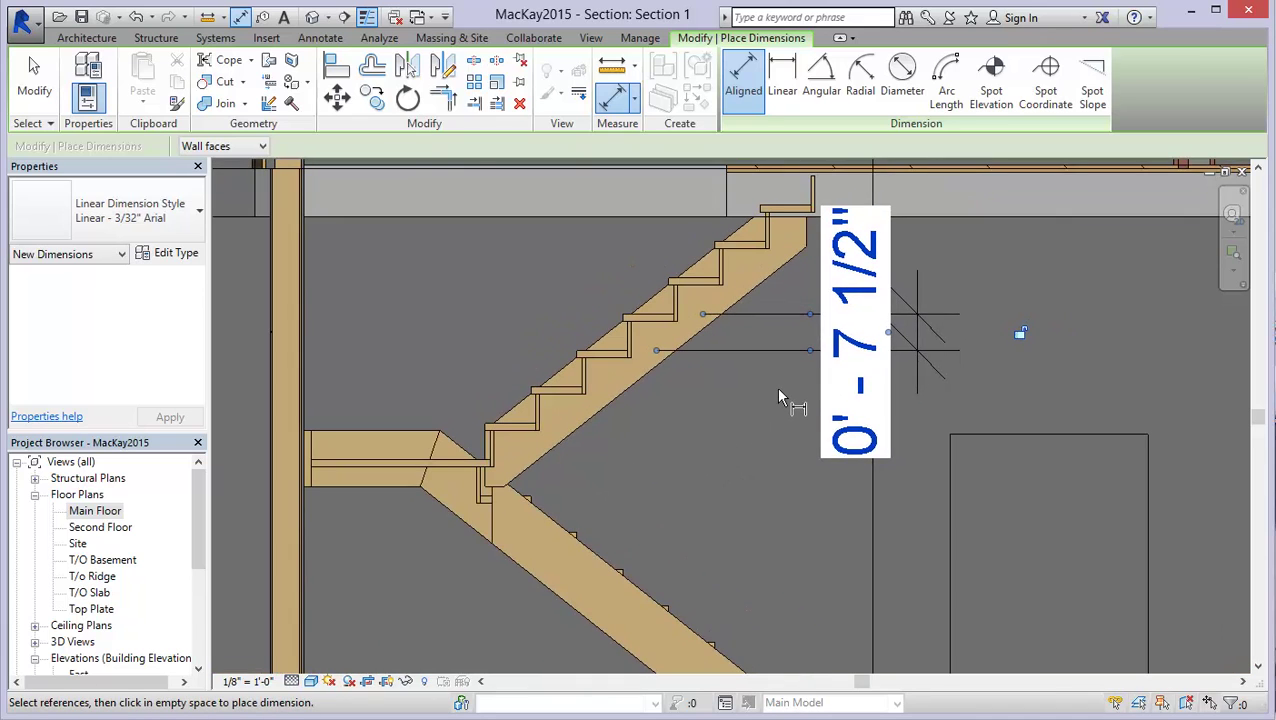
Set the section view's scale to 1/4" = 1'-0" and dimension the tread depth between two adjacent risers of the upper flight.
{"action": "left_click", "coordinate": [245, 681]}
{"action": "left_click", "coordinate": [272, 280]}
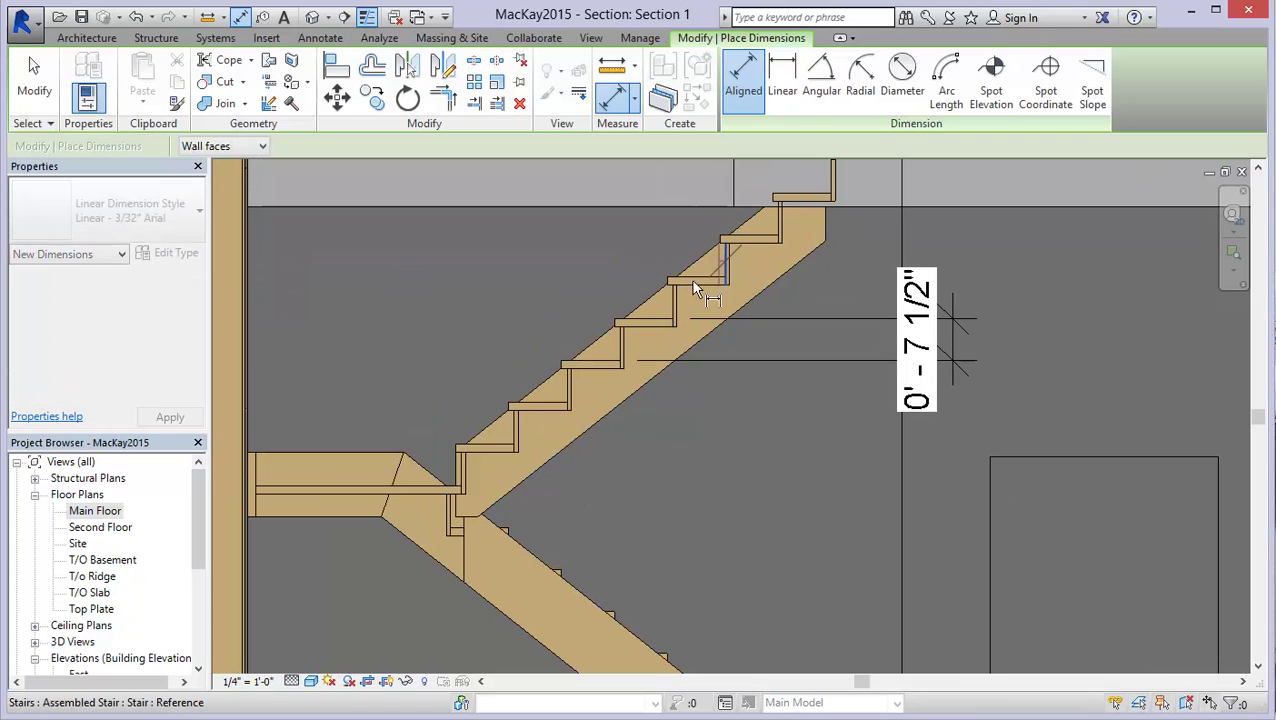
{"action": "left_click", "coordinate": [672, 310]}
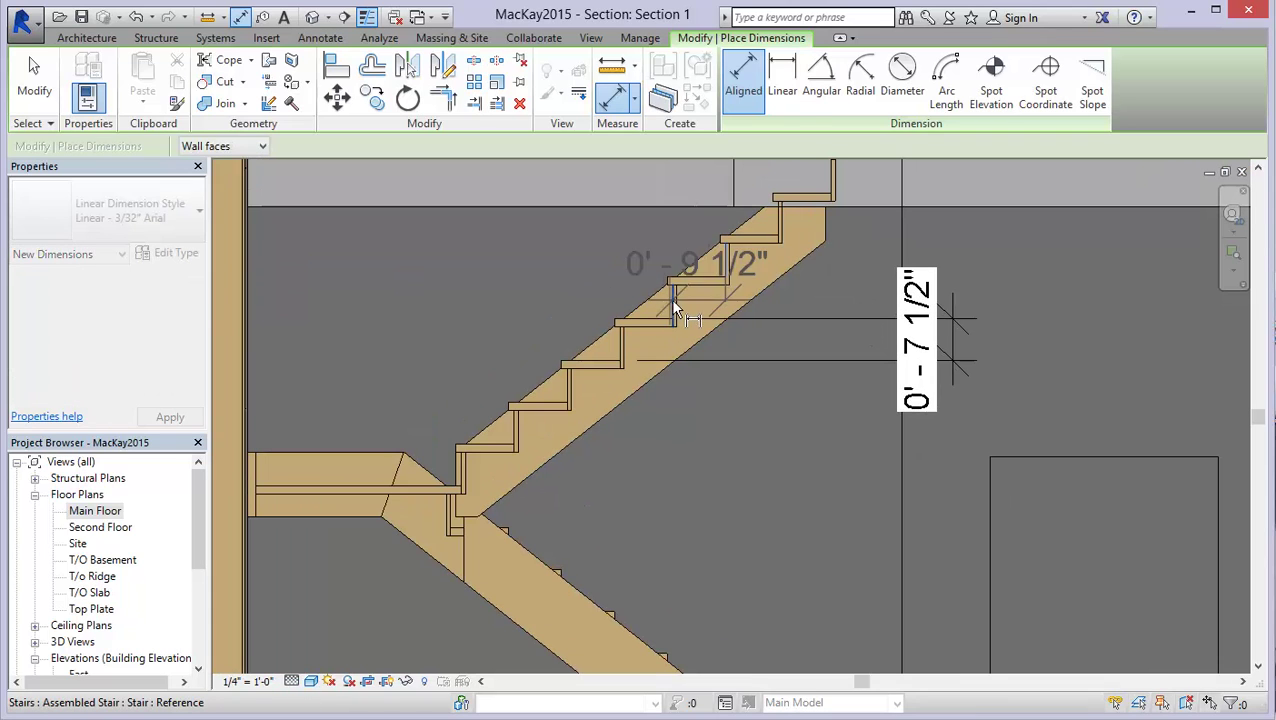
{"action": "left_click", "coordinate": [705, 452]}
{"action": "scroll", "coordinate": [628, 362], "scroll_direction": "up", "scroll_amount": 3}
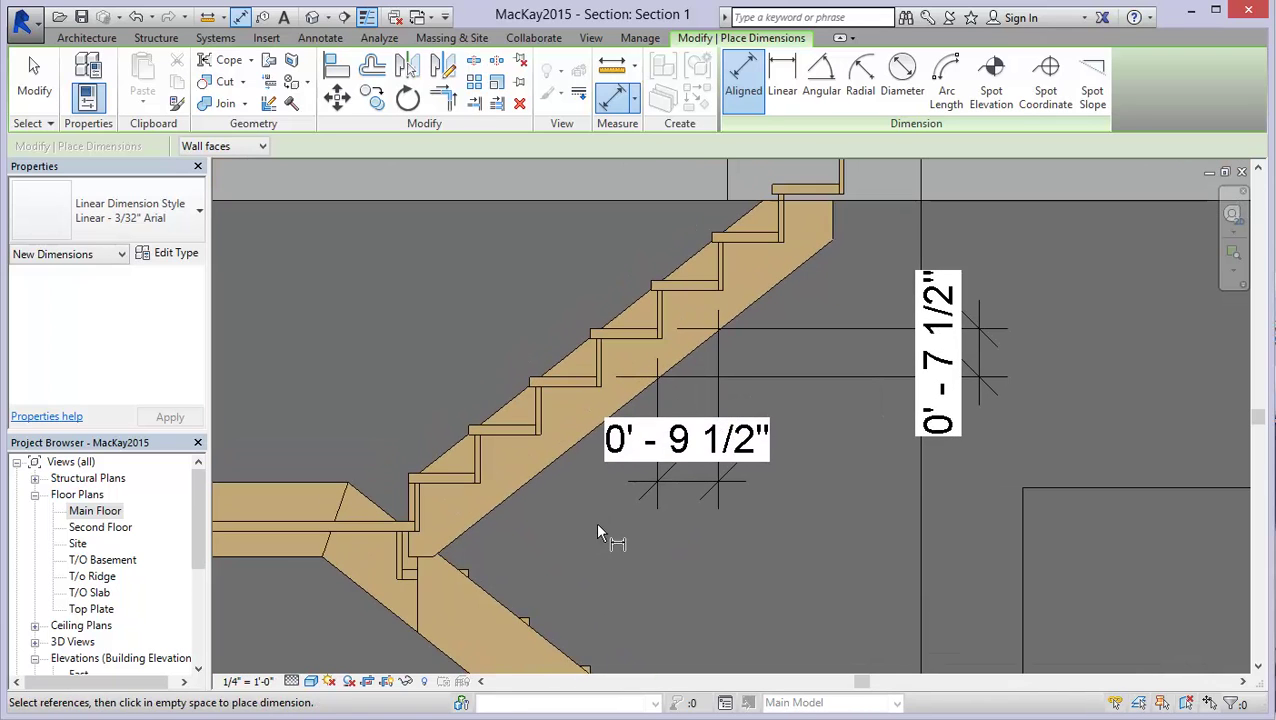
Set the stair's desired number of risers to 14 and apply the change.
{"action": "key", "text": "Escape"}
{"action": "key", "text": "Escape"}
{"action": "left_click", "coordinate": [630, 340]}
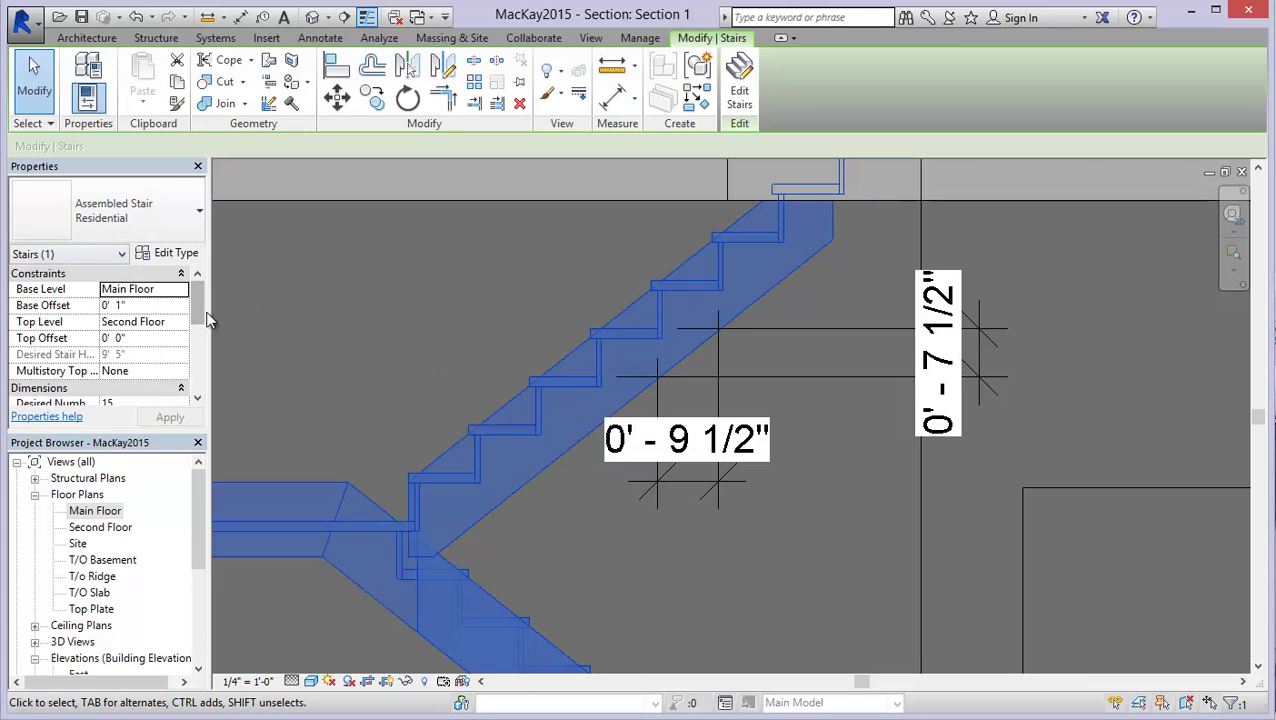
{"action": "scroll", "coordinate": [198, 318], "scroll_direction": "down", "scroll_amount": 5}
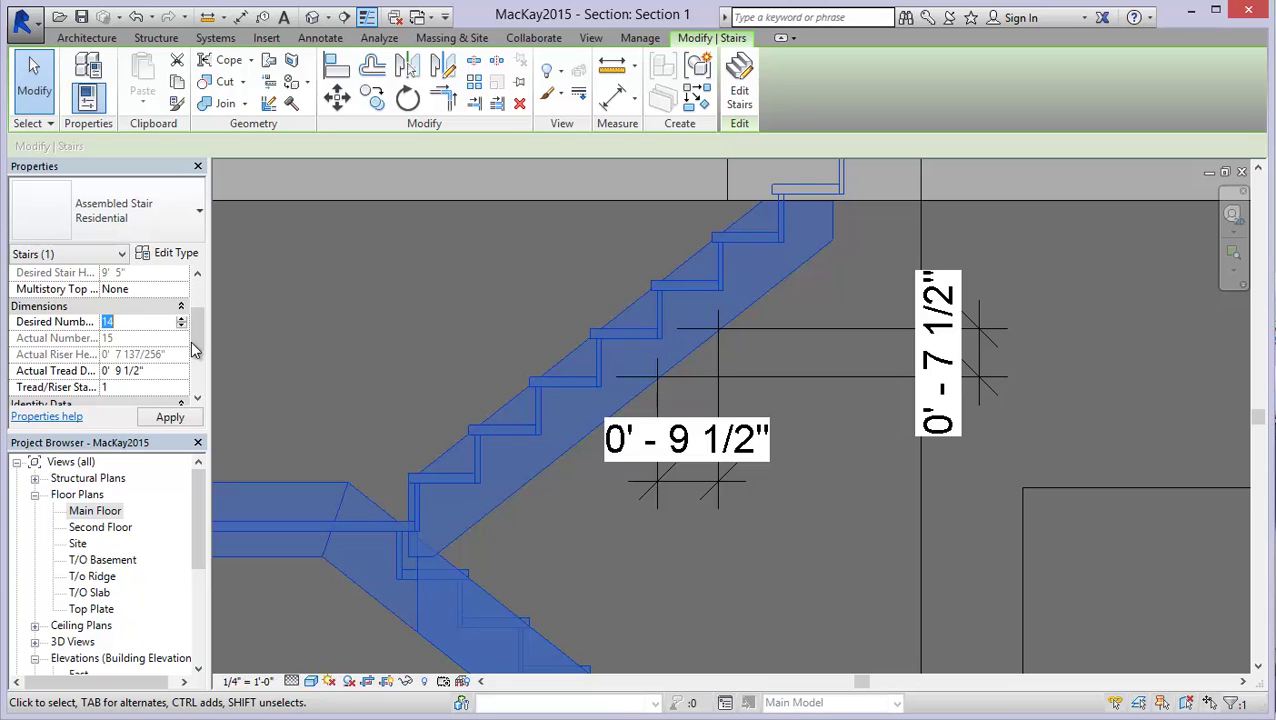
{"action": "left_click", "coordinate": [171, 418]}
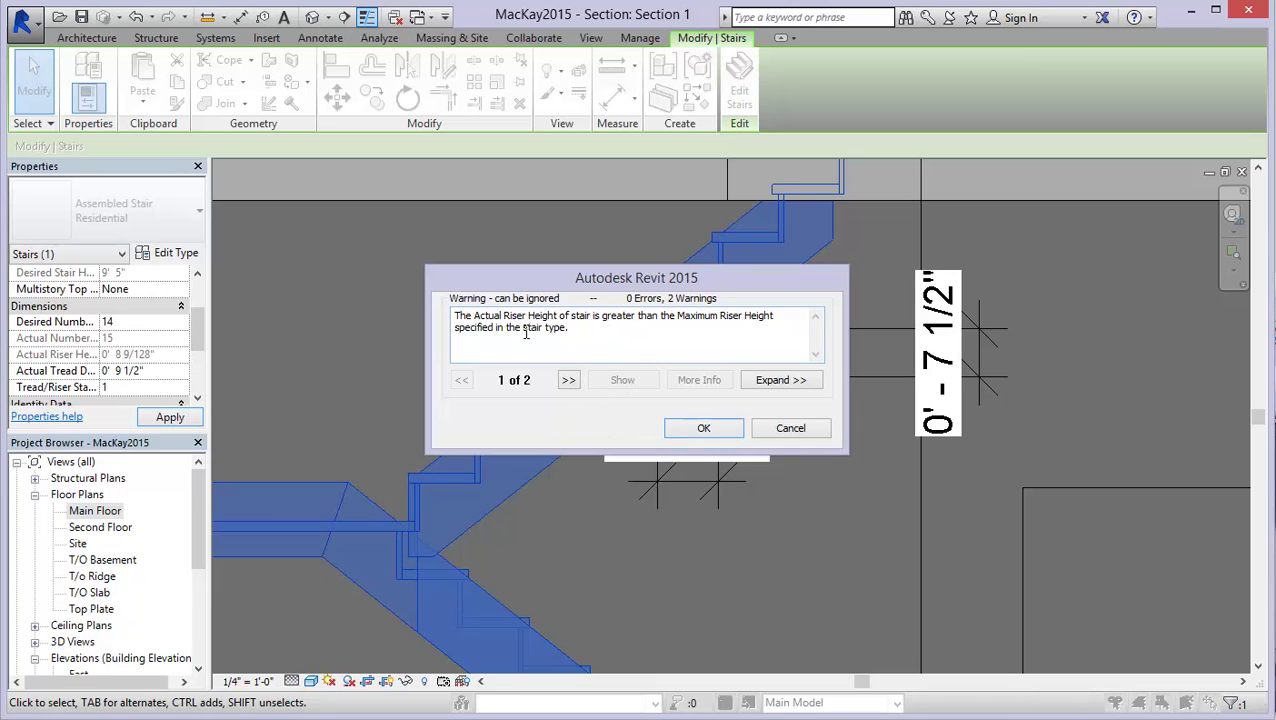
{"action": "left_click", "coordinate": [684, 428]}
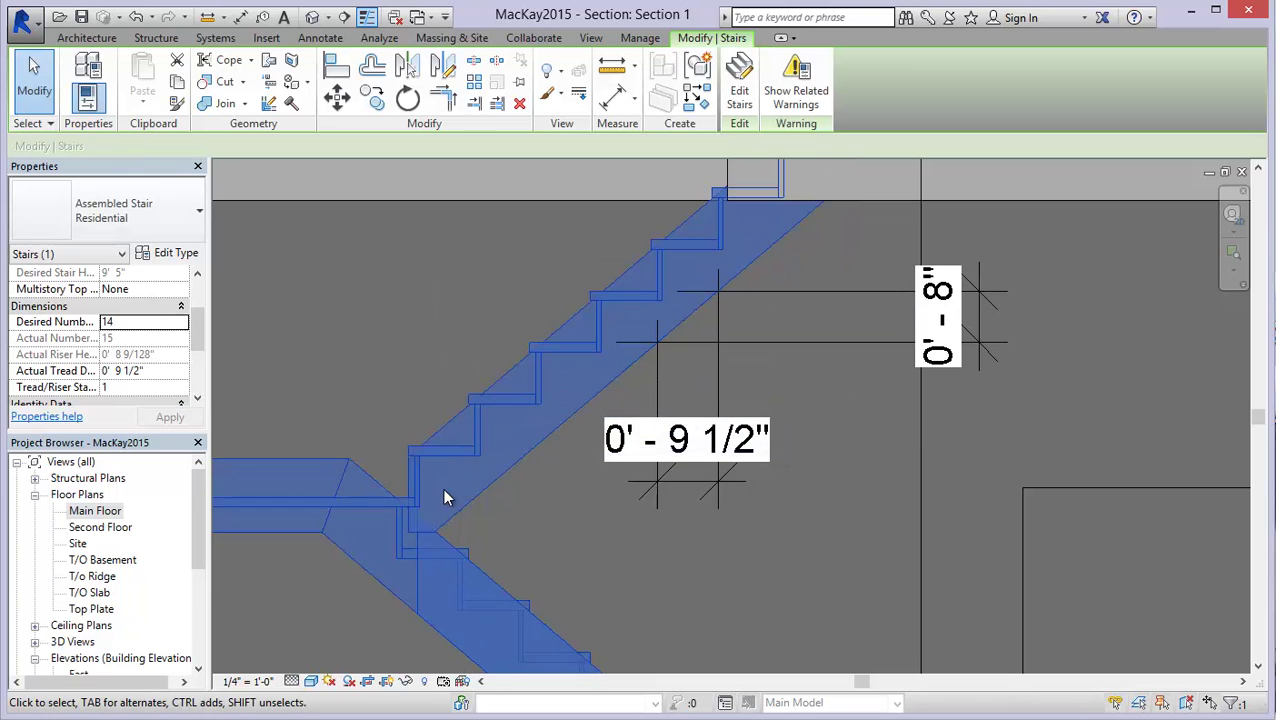
Set the stair's desired number of risers to 16 and apply the change.
{"action": "scroll", "coordinate": [490, 427], "scroll_direction": "down", "scroll_amount": 4}
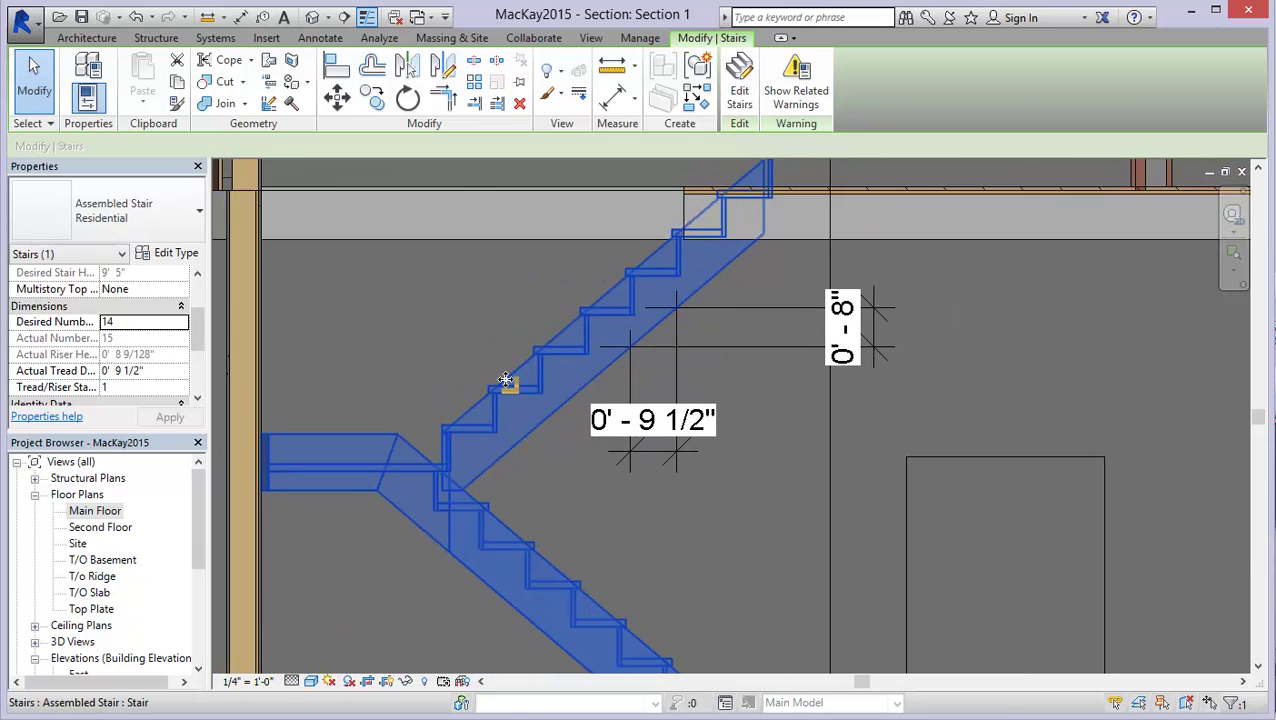
{"action": "middle_click_drag", "start_coordinate": [580, 347], "coordinate": [584, 322]}
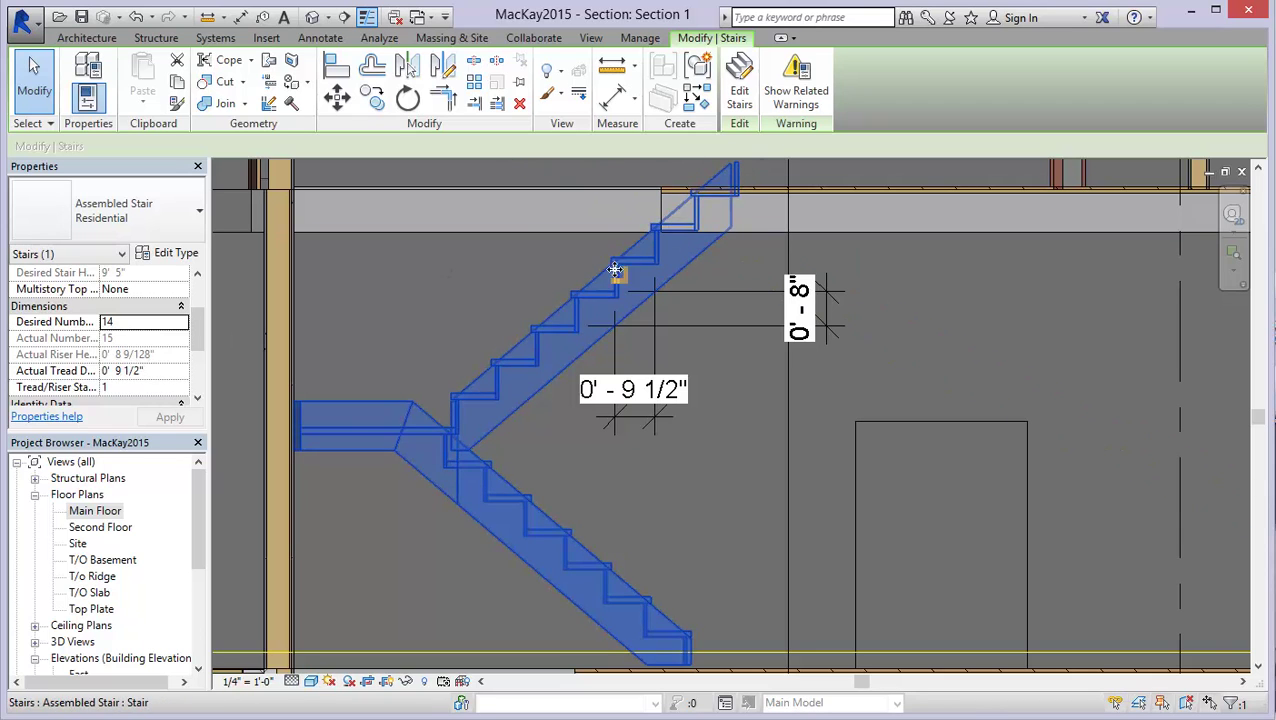
{"action": "scroll", "coordinate": [498, 372], "scroll_direction": "down", "scroll_amount": 2}
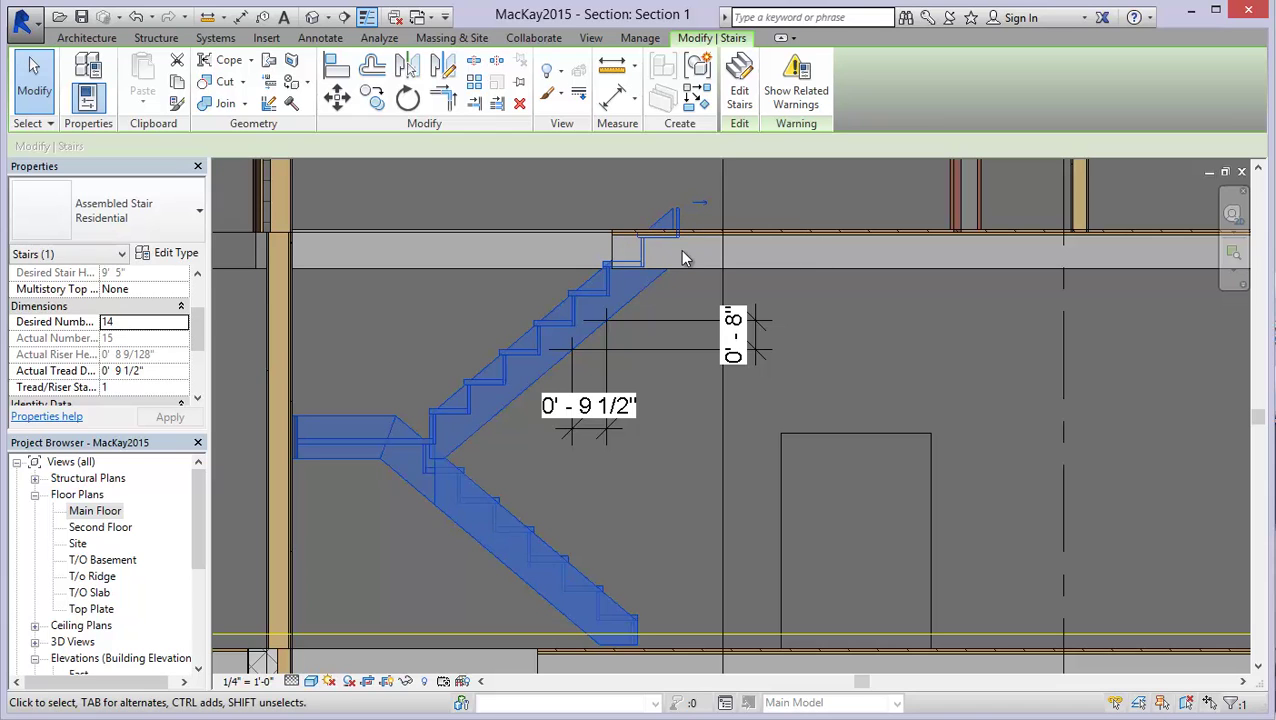
{"action": "middle_click_drag", "start_coordinate": [530, 376], "coordinate": [536, 364]}
{"action": "scroll", "coordinate": [675, 225], "scroll_direction": "up", "scroll_amount": 2}
{"action": "scroll", "coordinate": [670, 235], "scroll_direction": "down", "scroll_amount": 1}
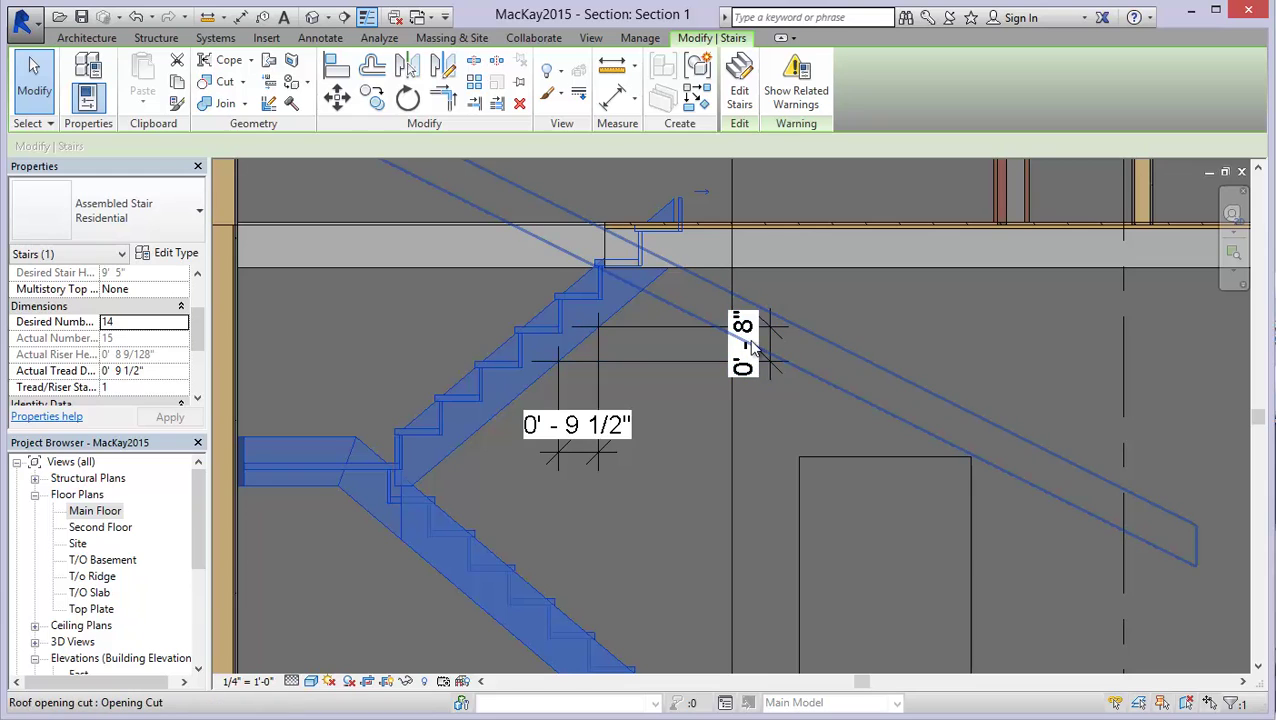
{"action": "mouse_move", "coordinate": [353, 368]}
{"action": "middle_mouse_down"}
{"action": "mouse_move", "coordinate": [381, 372]}
{"action": "mouse_move", "coordinate": [346, 368]}
{"action": "middle_mouse_up"}
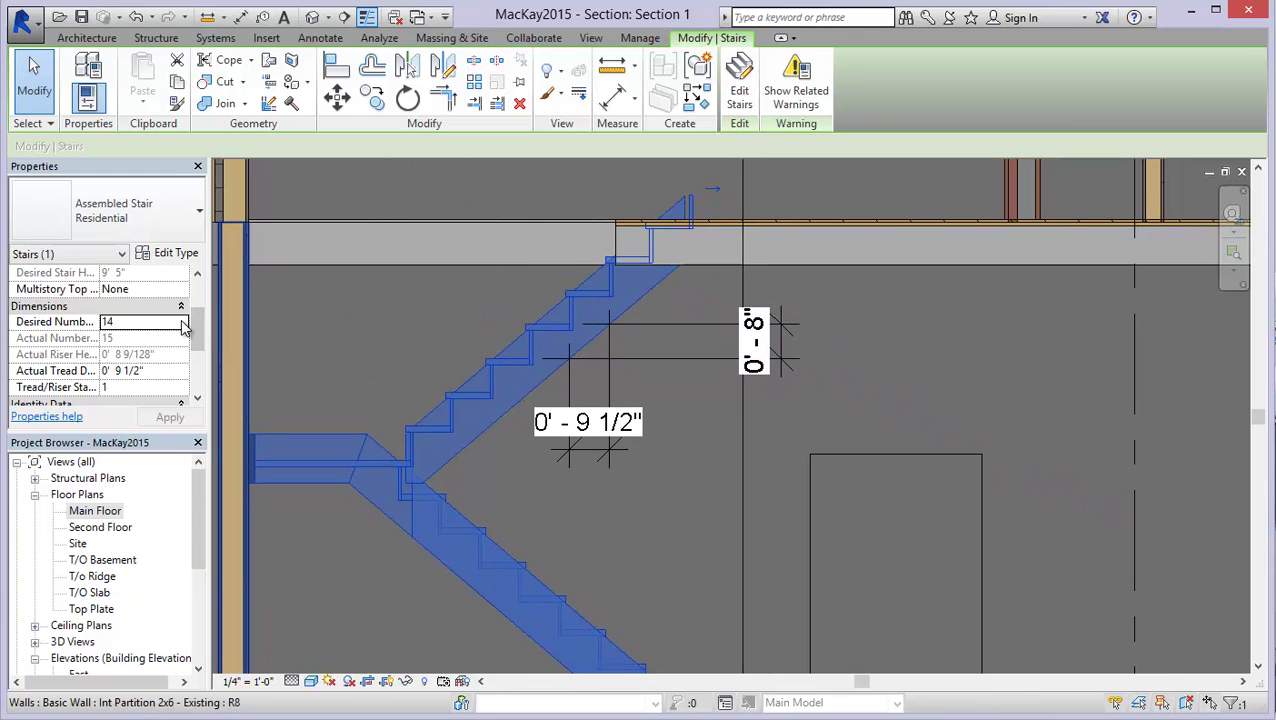
{"action": "left_click", "coordinate": [182, 320]}
{"action": "left_click", "coordinate": [182, 320]}
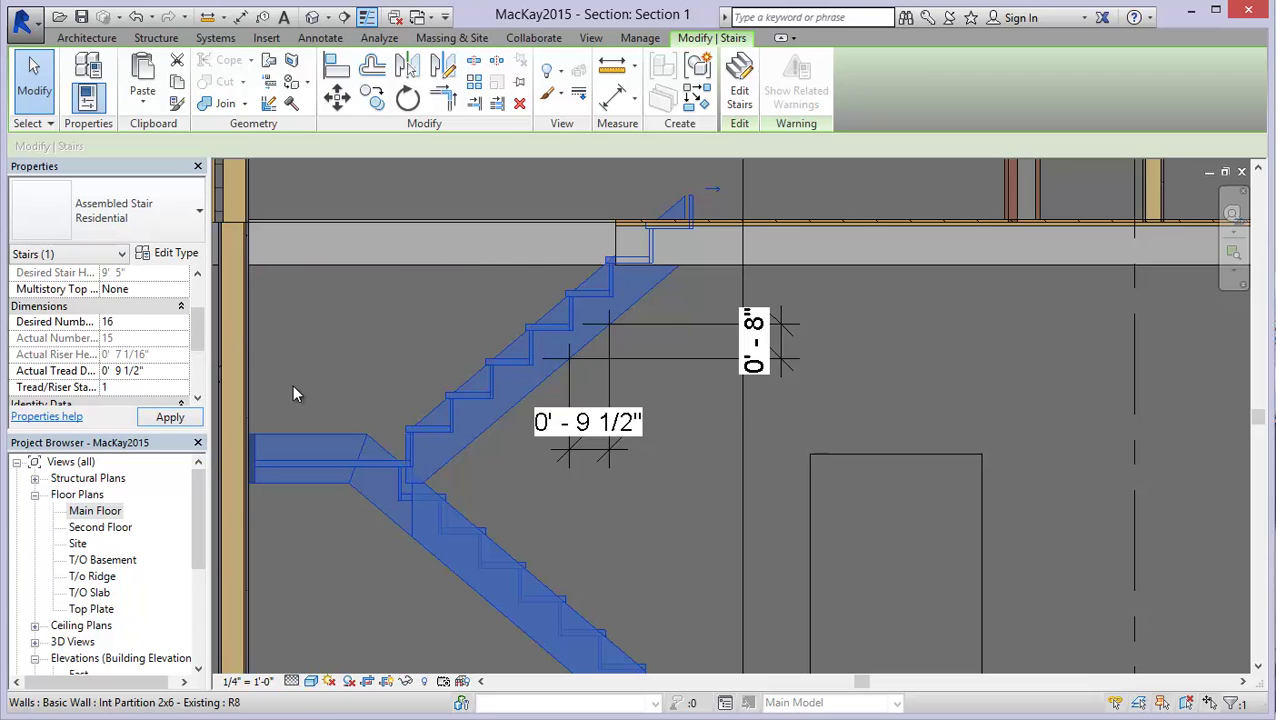
{"action": "middle_click_drag", "start_coordinate": [595, 355], "coordinate": [606, 342]}
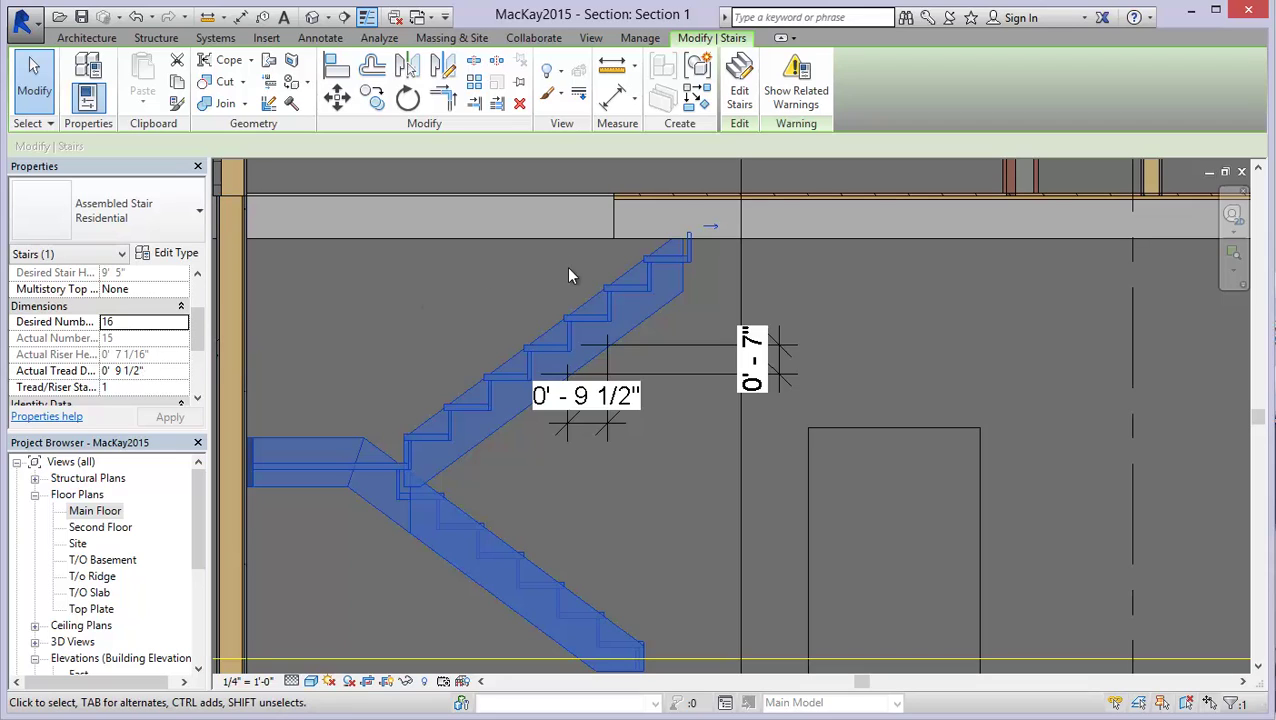
Open the Main Floor plan and start editing the selected stair.
{"action": "double_click", "coordinate": [95, 513]}
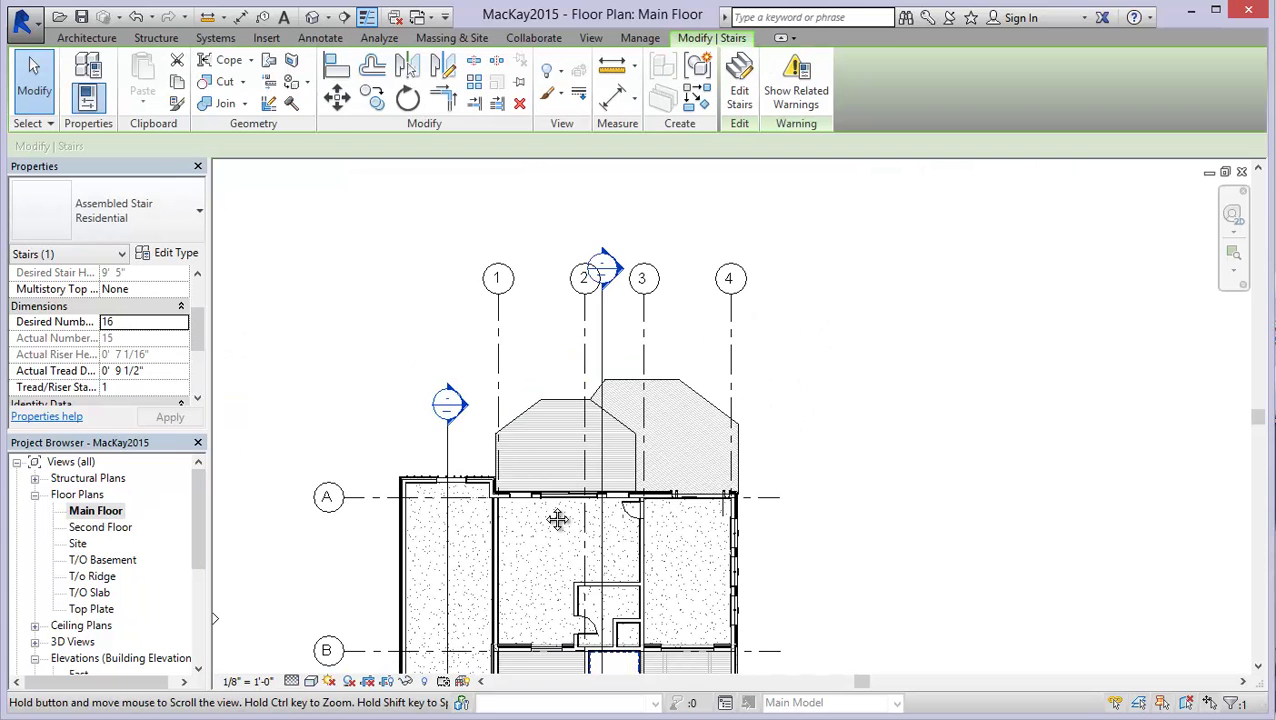
{"action": "scroll", "coordinate": [597, 490], "scroll_direction": "up", "scroll_amount": 5}
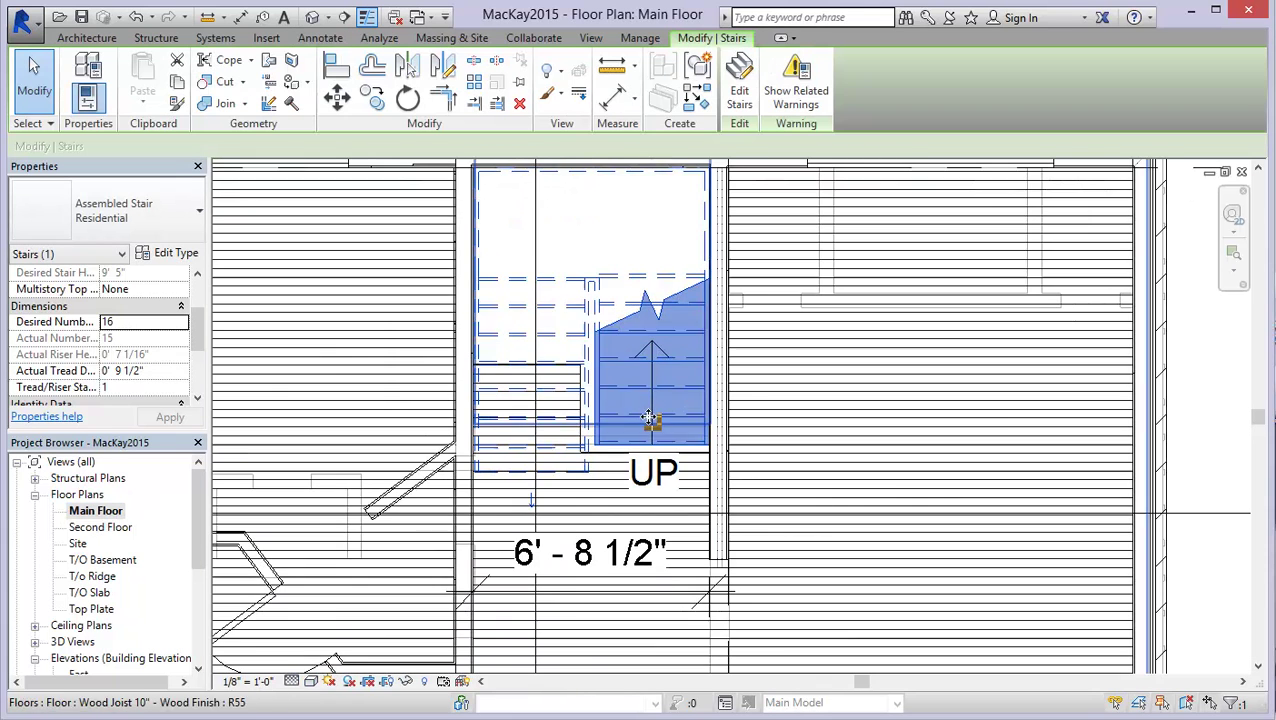
{"action": "left_click", "coordinate": [739, 80]}
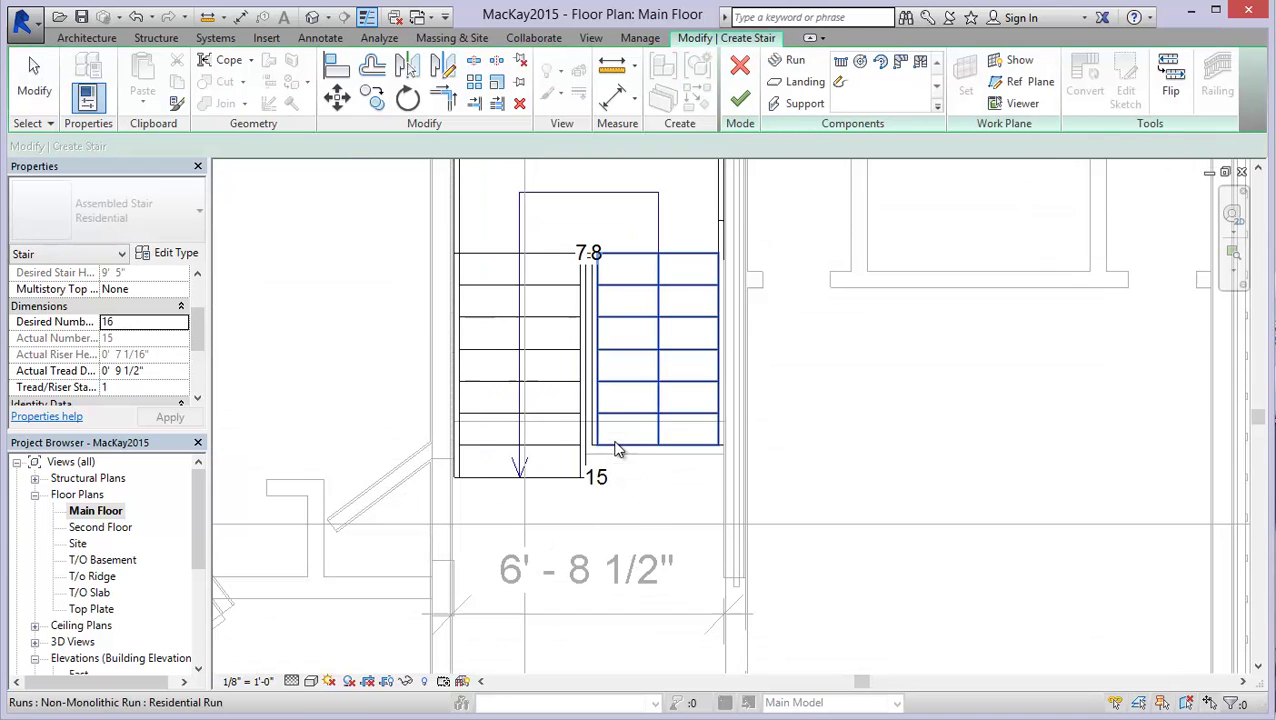
Try to extend the start of the lower run by one tread to line up with the end of the upper run.
{"action": "left_click", "coordinate": [646, 452]}
{"action": "scroll", "coordinate": [658, 449], "scroll_direction": "up", "scroll_amount": 2}
{"action": "key", "text": "l"}
{"action": "key", "text": "i"}
{"action": "left_click", "coordinate": [657, 190]}
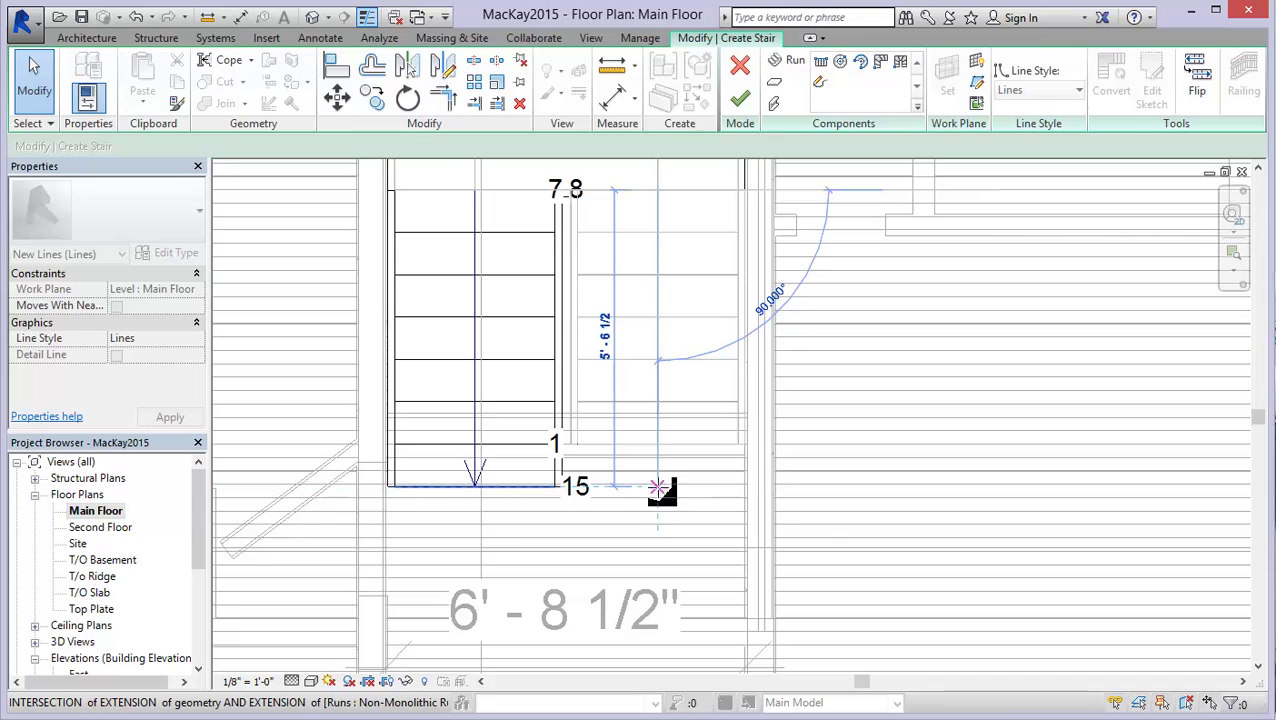
{"action": "left_click", "coordinate": [660, 486]}
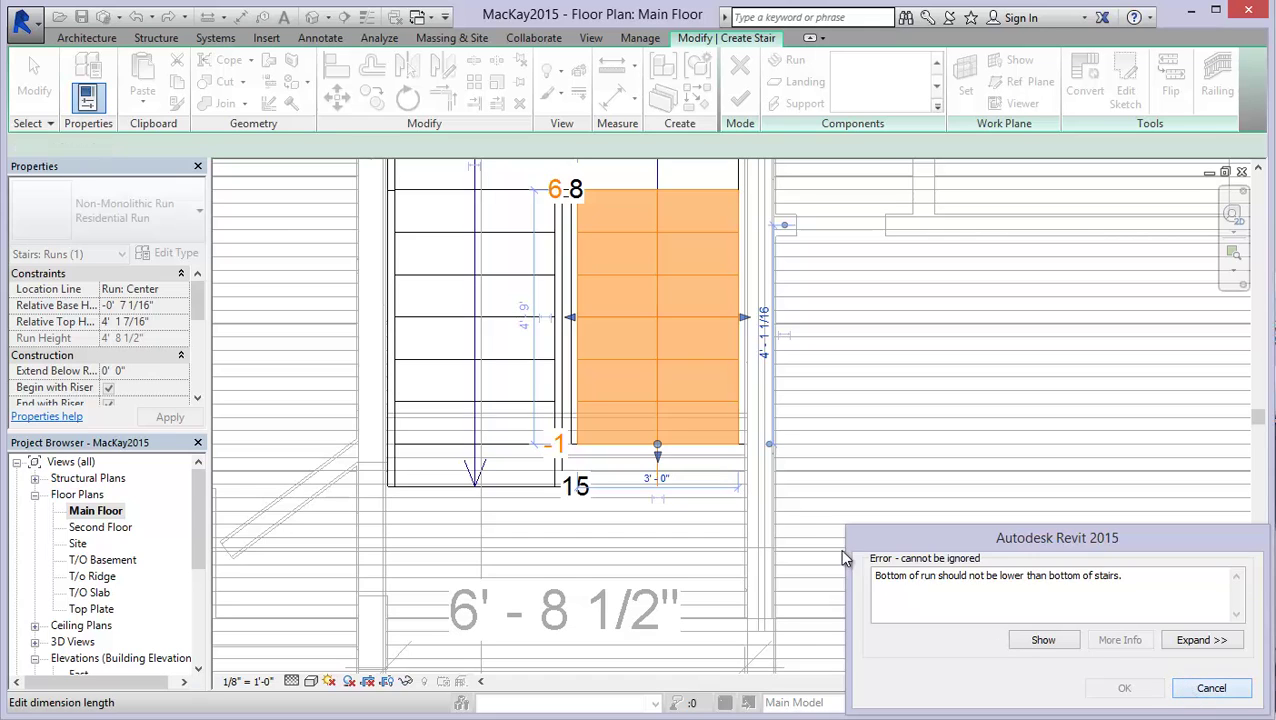
{"action": "left_click", "coordinate": [1192, 686]}
{"action": "left_click_drag", "start_coordinate": [658, 459], "coordinate": [658, 487]}
{"action": "left_click", "coordinate": [1207, 688]}
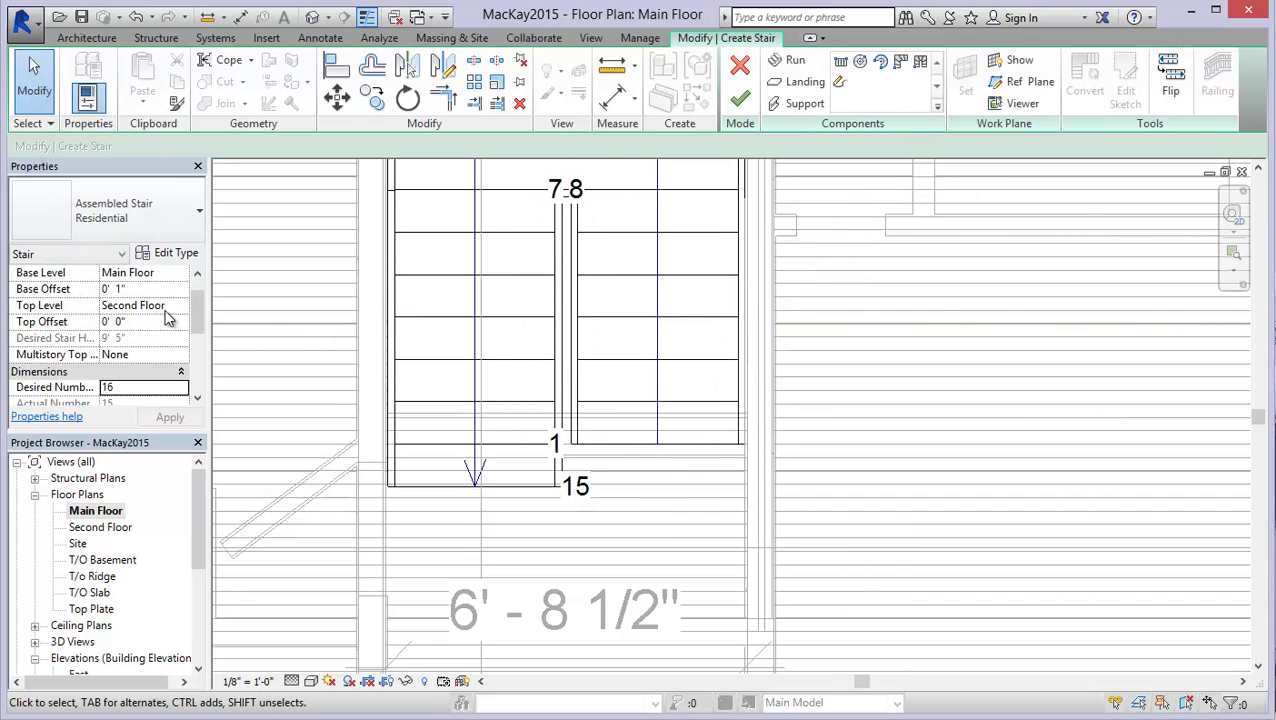
Extend the end of the upper run by one tread, to a run length of 6'-4", and finish editing the stair.
{"action": "left_click", "coordinate": [139, 289]}
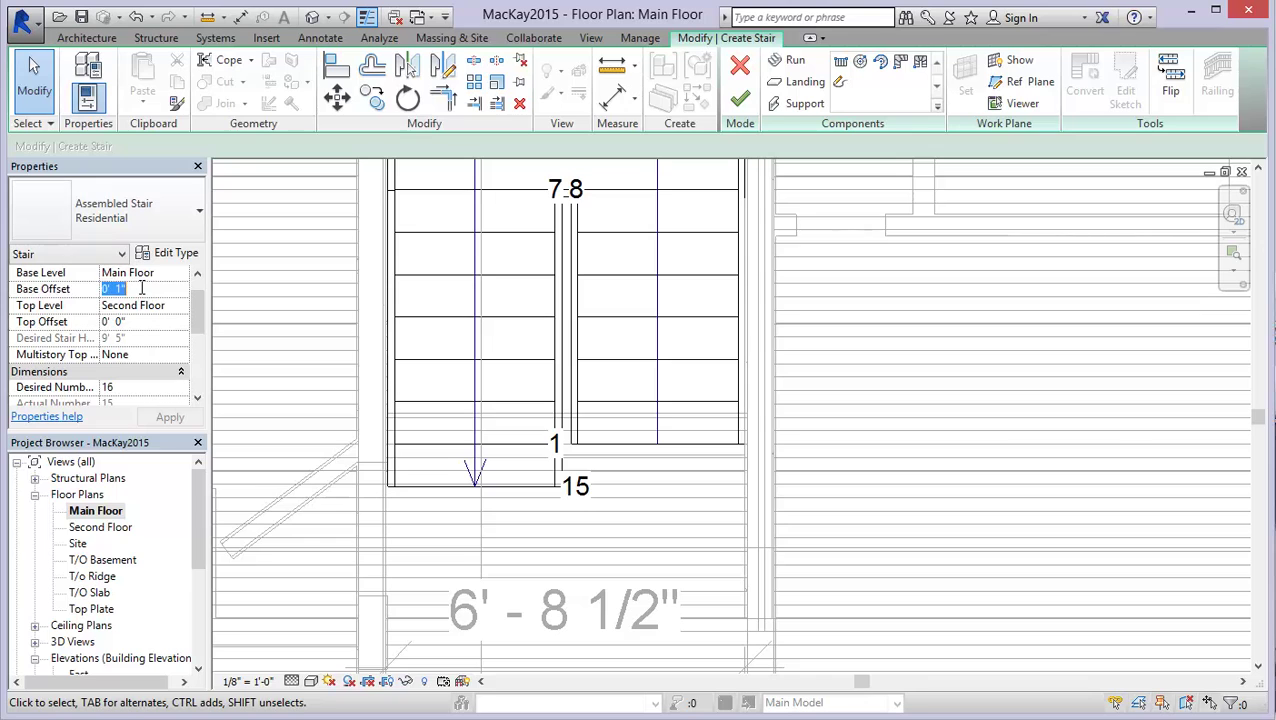
{"action": "left_click", "coordinate": [507, 484]}
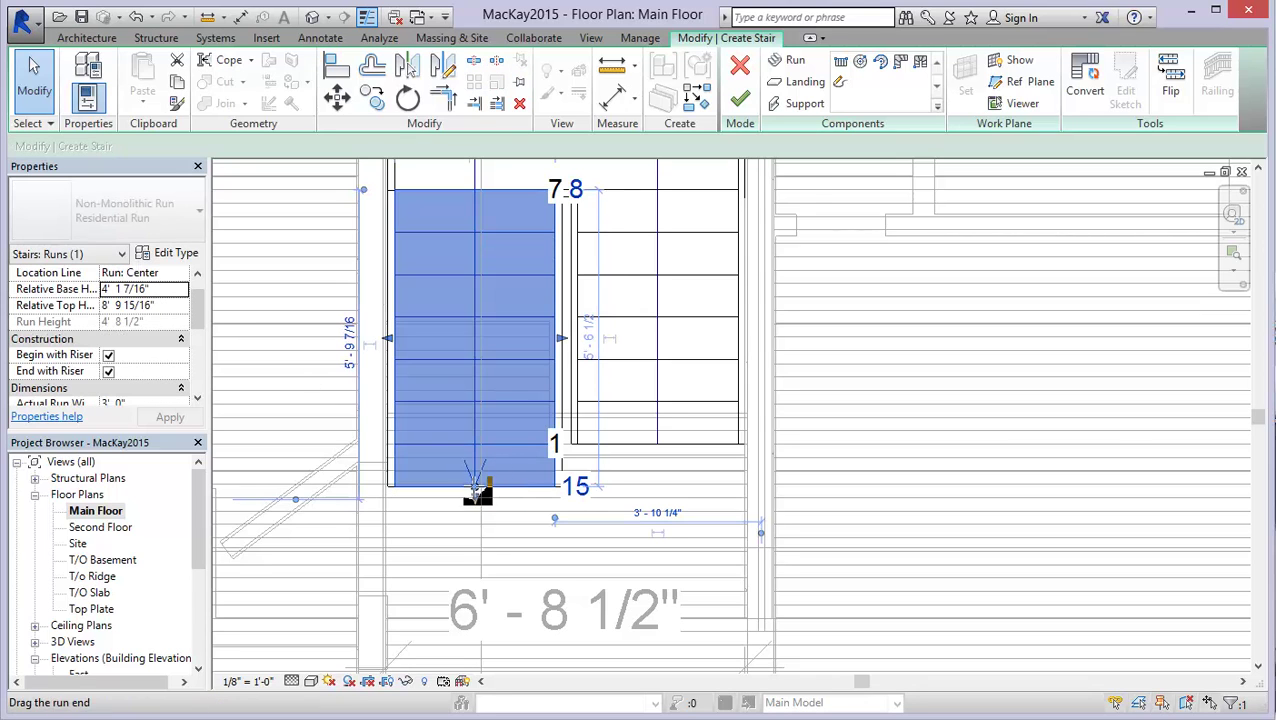
{"action": "left_click_drag", "start_coordinate": [478, 498], "coordinate": [480, 528]}
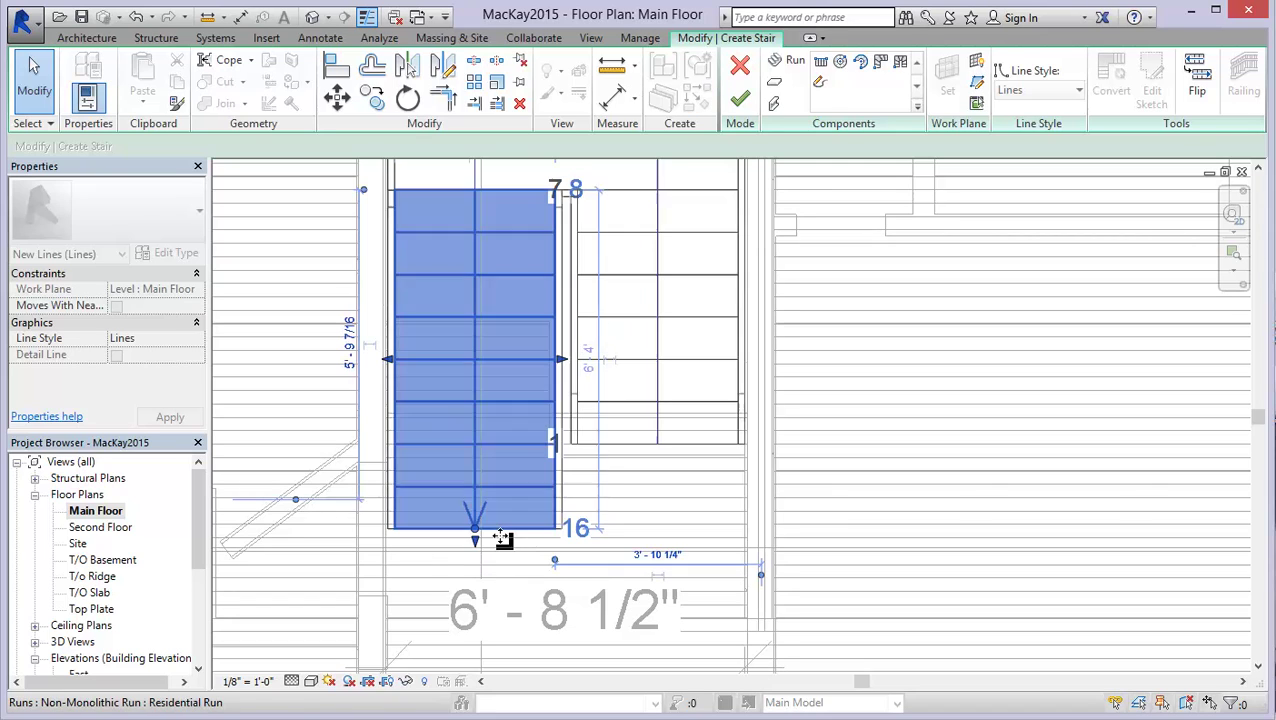
{"action": "left_click", "coordinate": [1005, 532]}
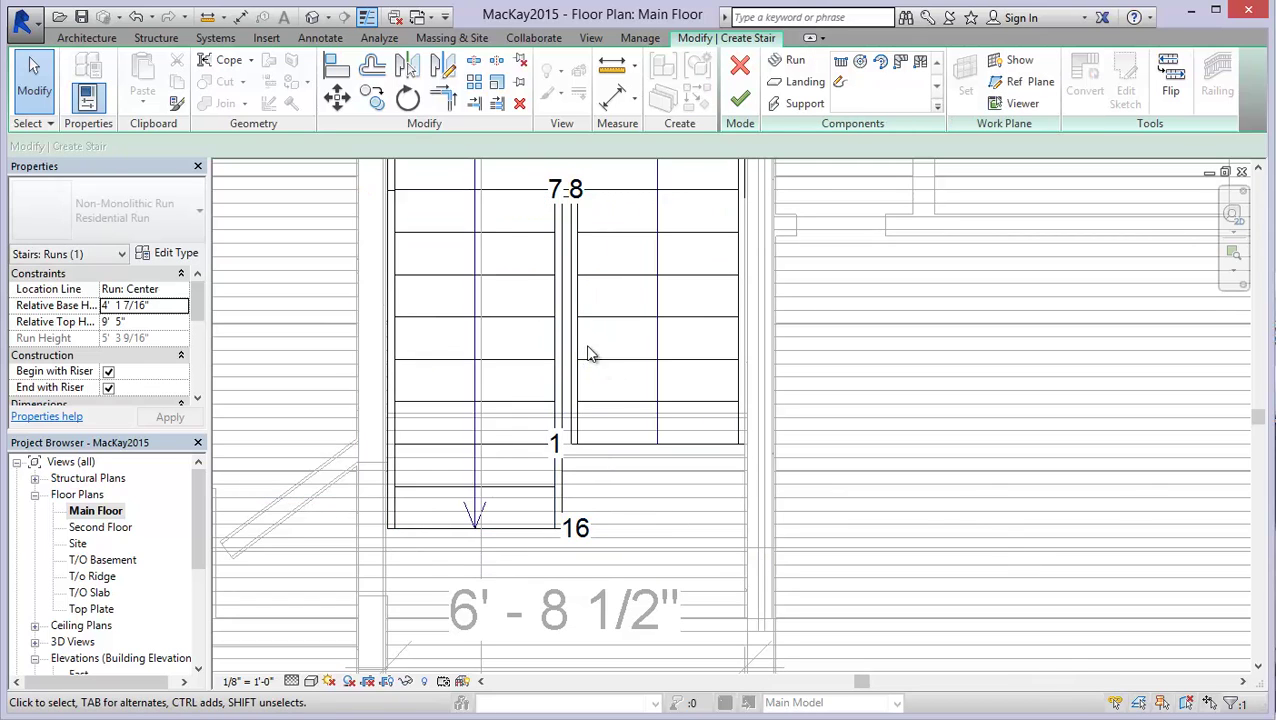
{"action": "scroll", "coordinate": [531, 323], "scroll_direction": "down", "scroll_amount": 1}
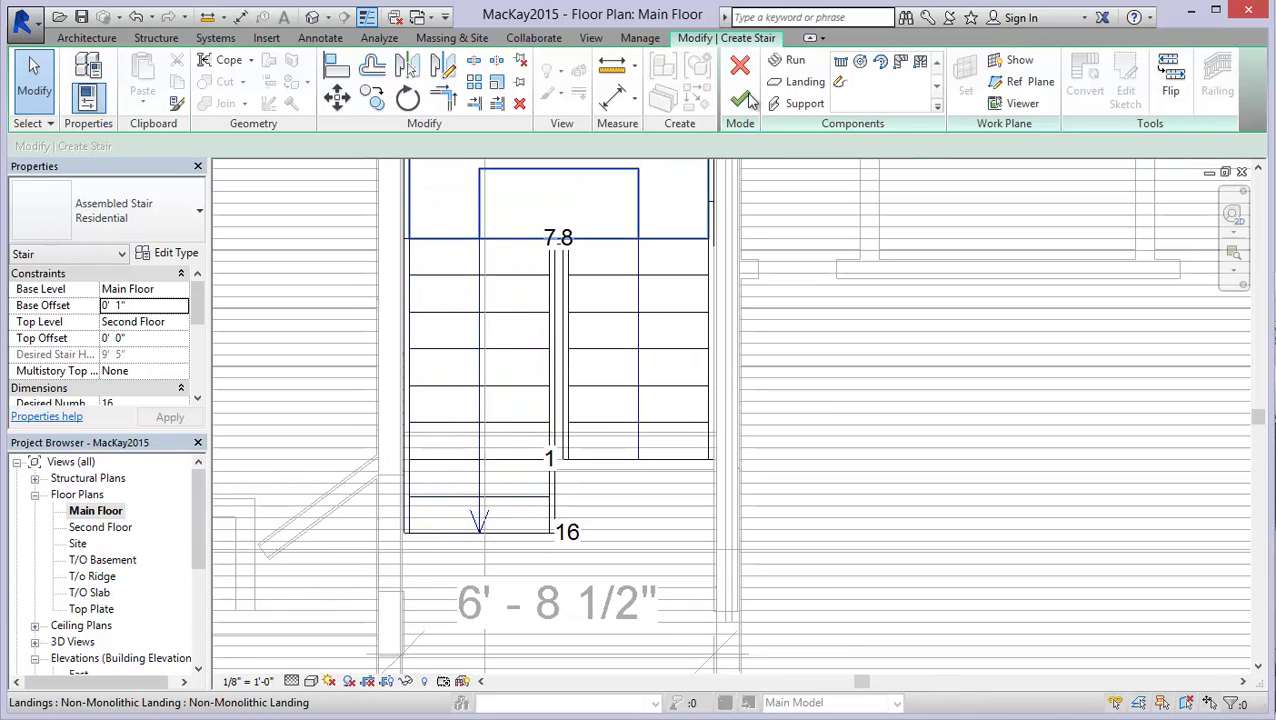
{"action": "left_click", "coordinate": [741, 101]}
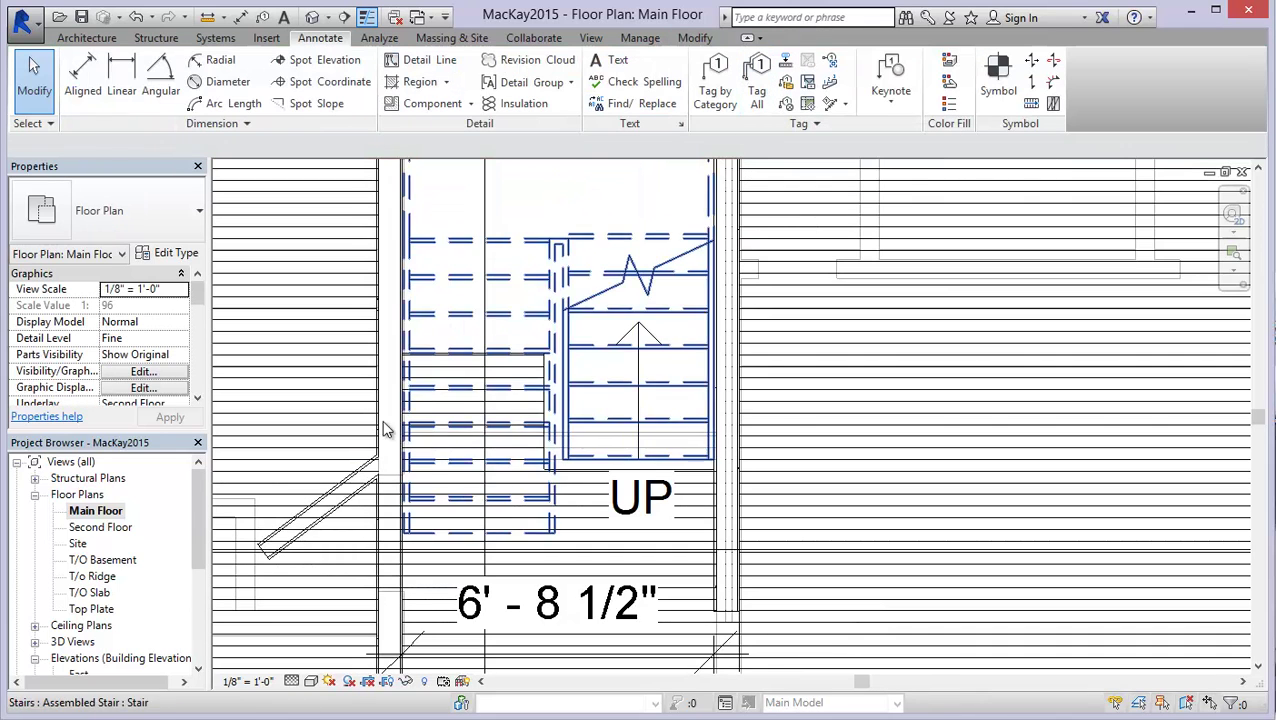
Open the Section 1 view from its marker in the plan and examine the stair's upper run at the second floor.
{"action": "middle_click_drag", "start_coordinate": [570, 299], "coordinate": [607, 484]}
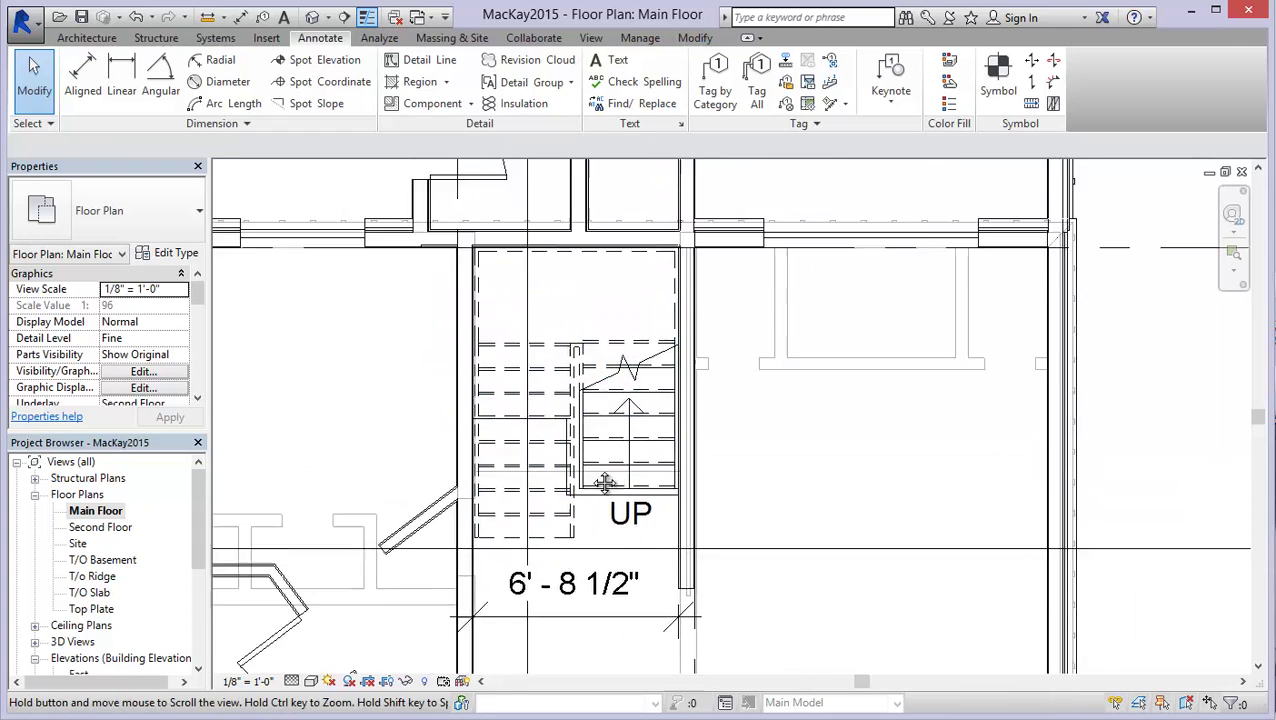
{"action": "middle_click_drag", "start_coordinate": [600, 200], "coordinate": [600, 480]}
{"action": "scroll", "coordinate": [600, 240], "scroll_direction": "down", "scroll_amount": 2}
{"action": "middle_click_drag", "start_coordinate": [607, 228], "coordinate": [604, 300]}
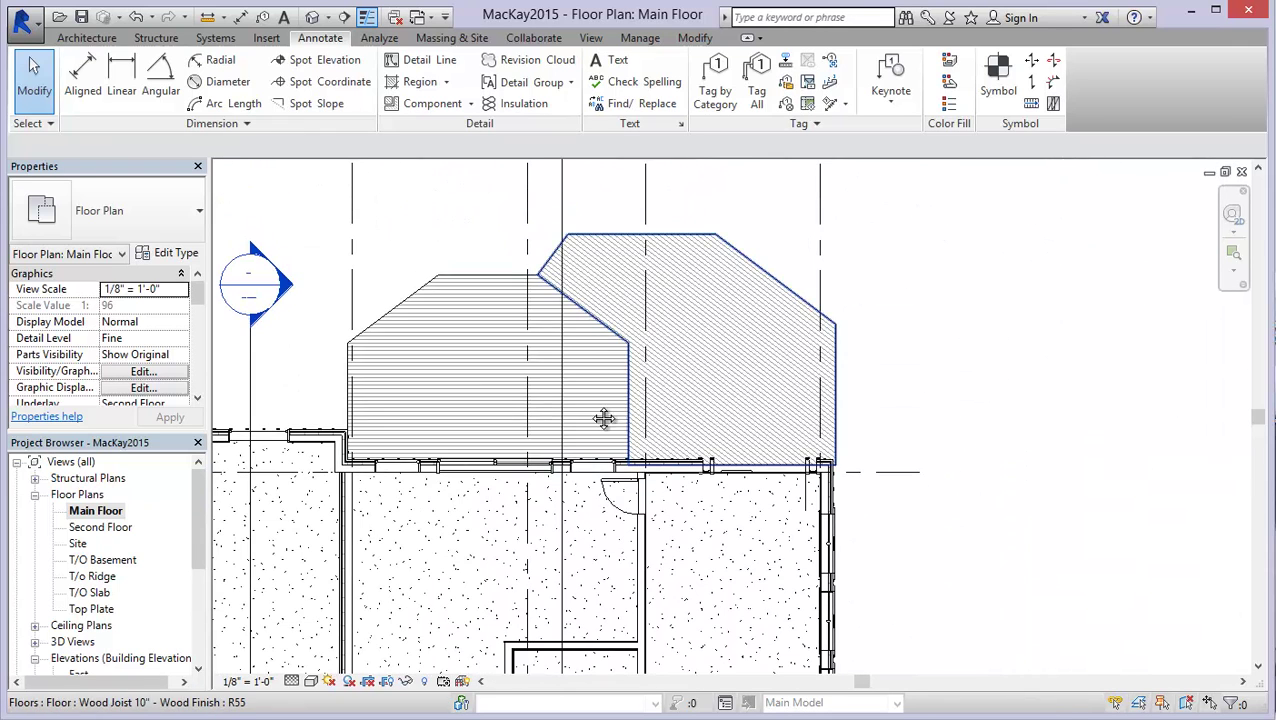
{"action": "middle_click_drag", "start_coordinate": [604, 419], "coordinate": [605, 358]}
{"action": "double_click", "coordinate": [598, 320]}
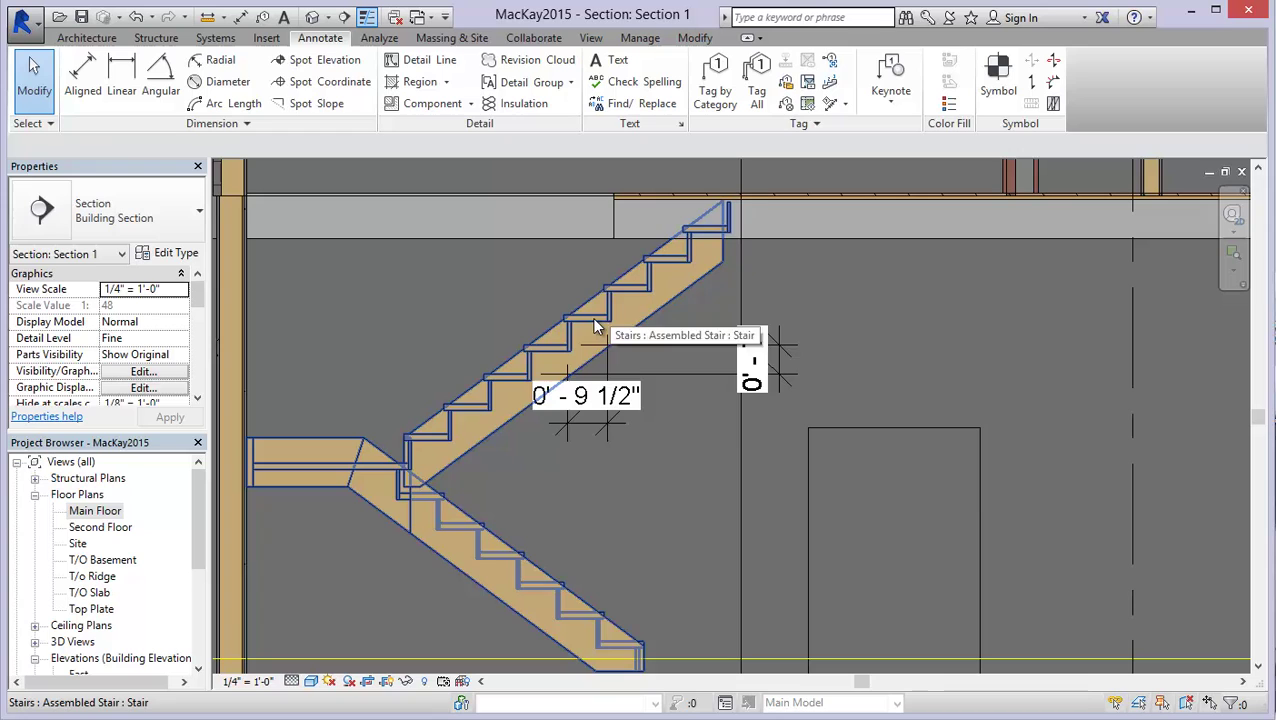
{"action": "middle_click_drag", "start_coordinate": [570, 443], "coordinate": [568, 425]}
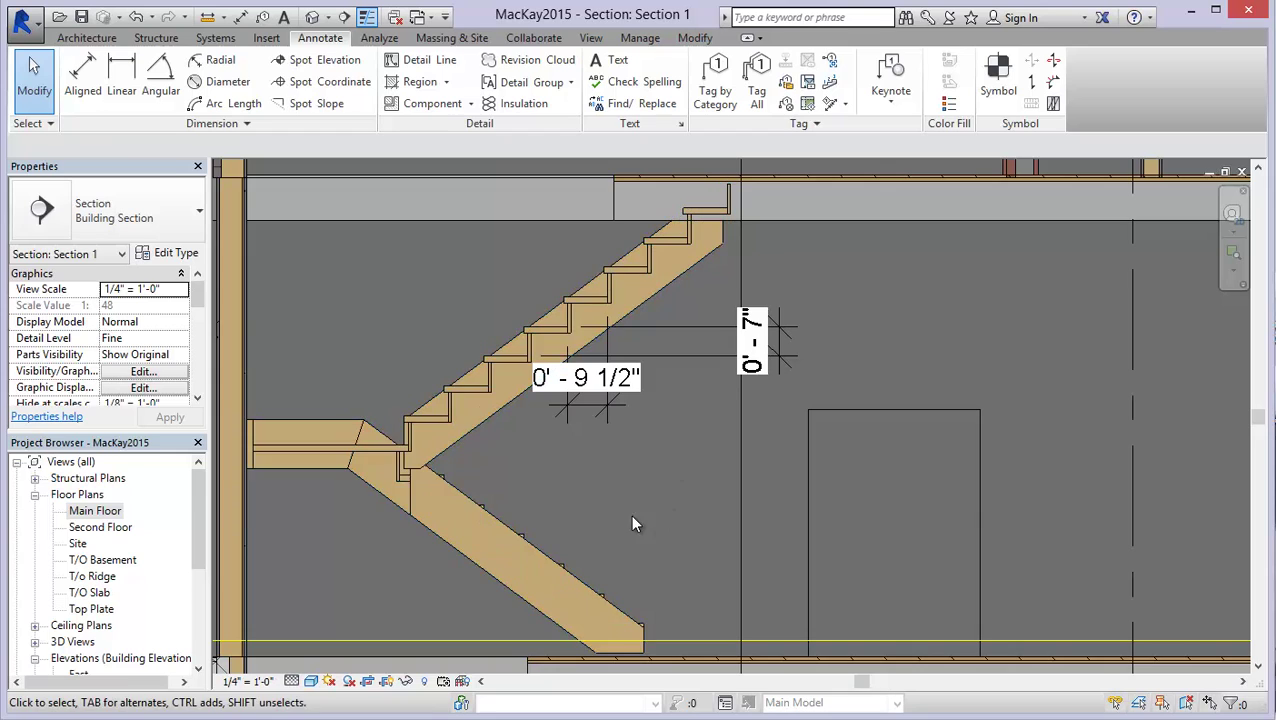
{"action": "middle_click_drag", "start_coordinate": [631, 503], "coordinate": [635, 494]}
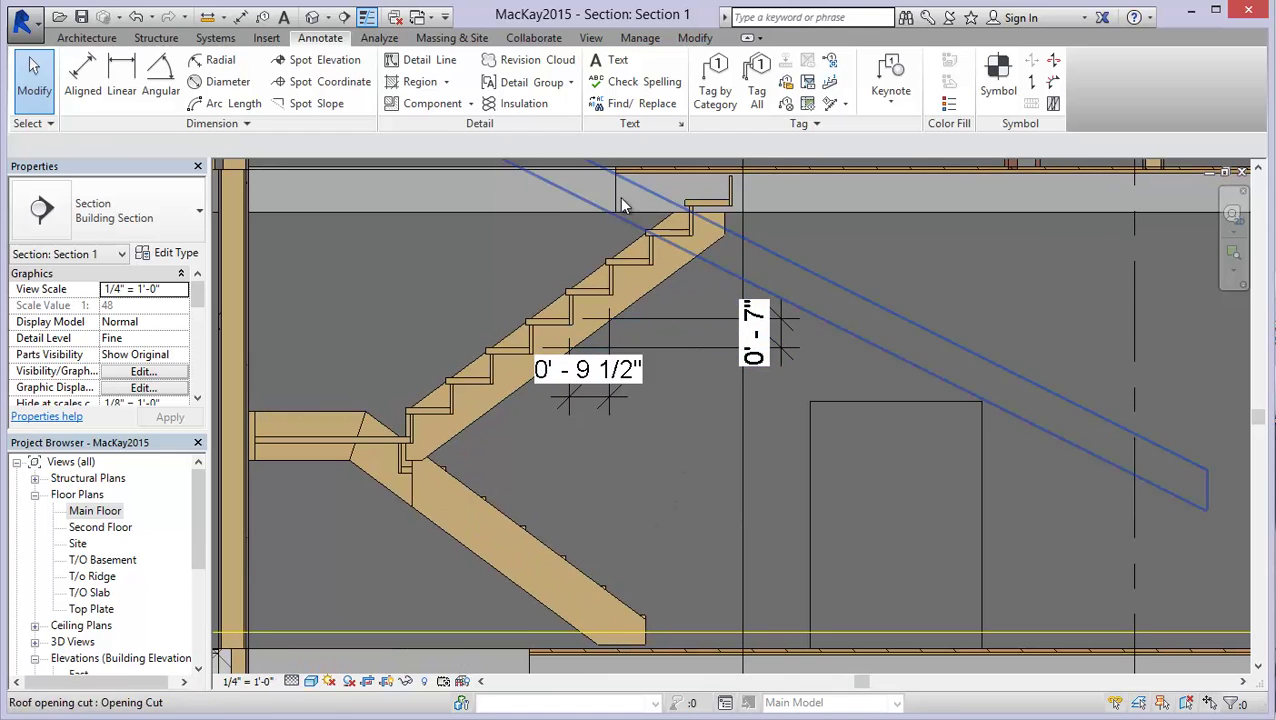
Set the selected stair's actual tread depth to 0' 10 1/2" and accept the change.
{"action": "middle_click_drag", "start_coordinate": [440, 424], "coordinate": [521, 392]}
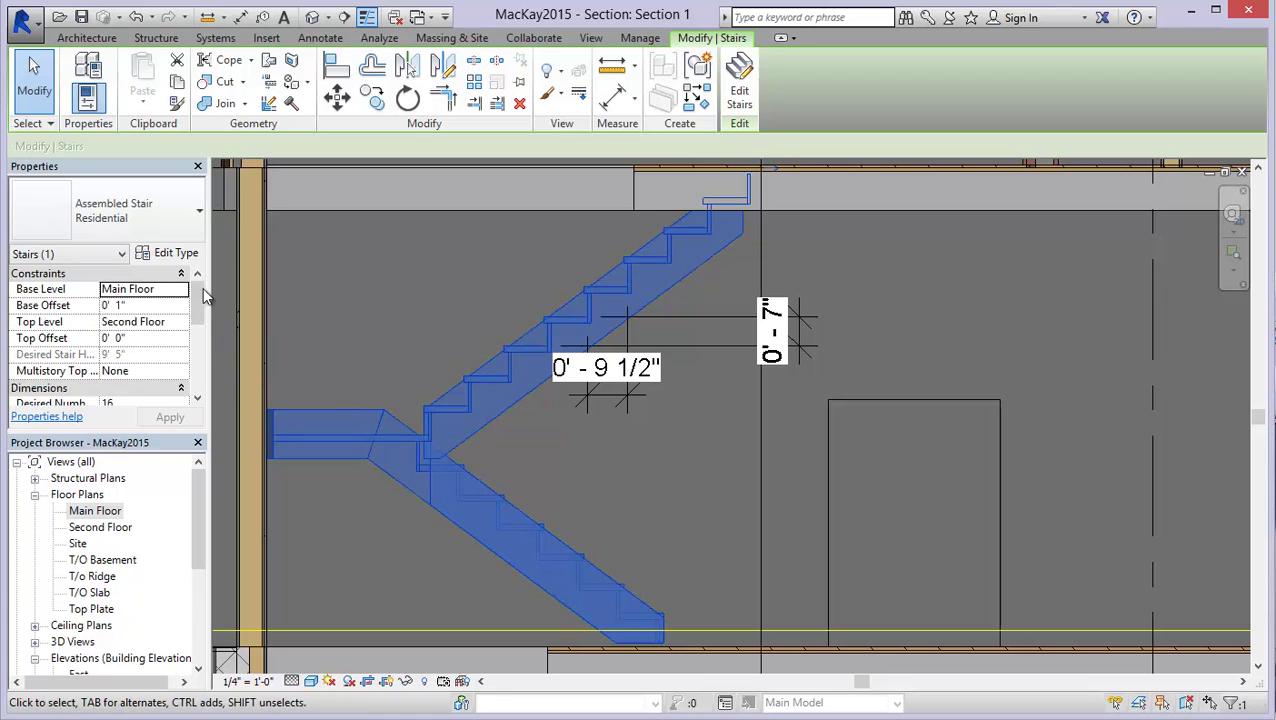
{"action": "left_click_drag", "start_coordinate": [199, 316], "coordinate": [203, 348]}
{"action": "left_click", "coordinate": [121, 338]}
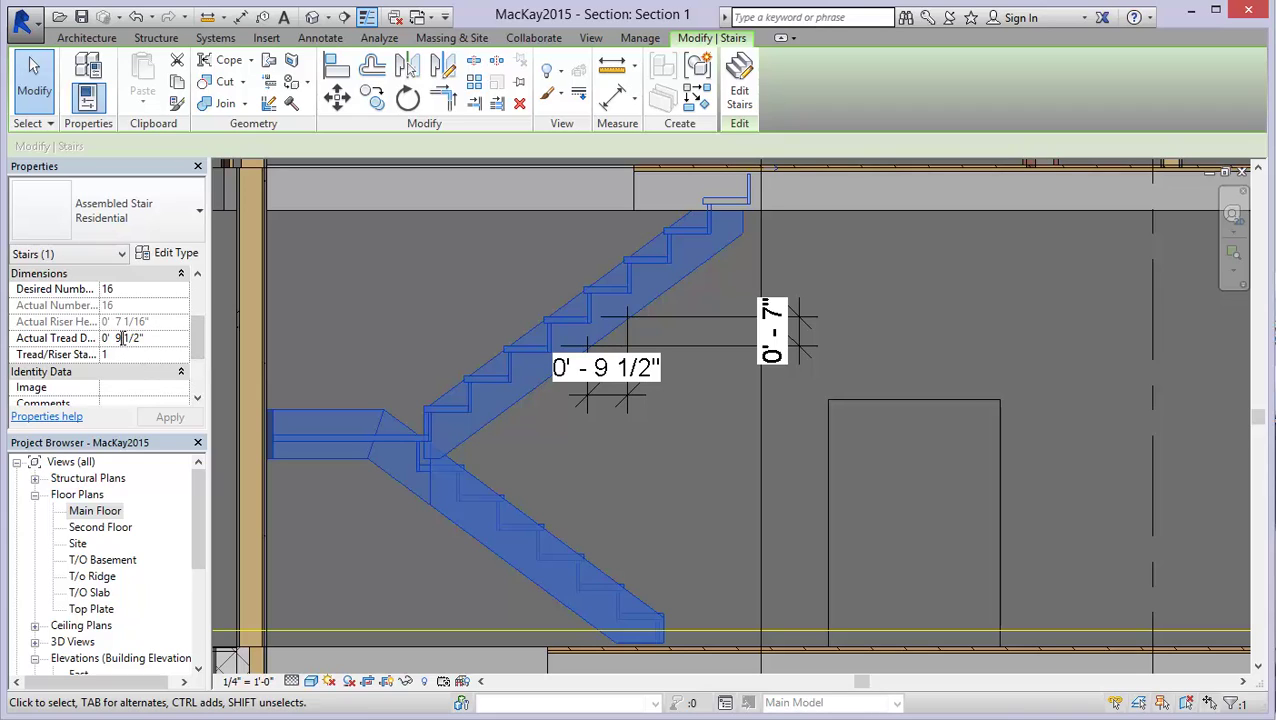
{"action": "type", "text": "10"}
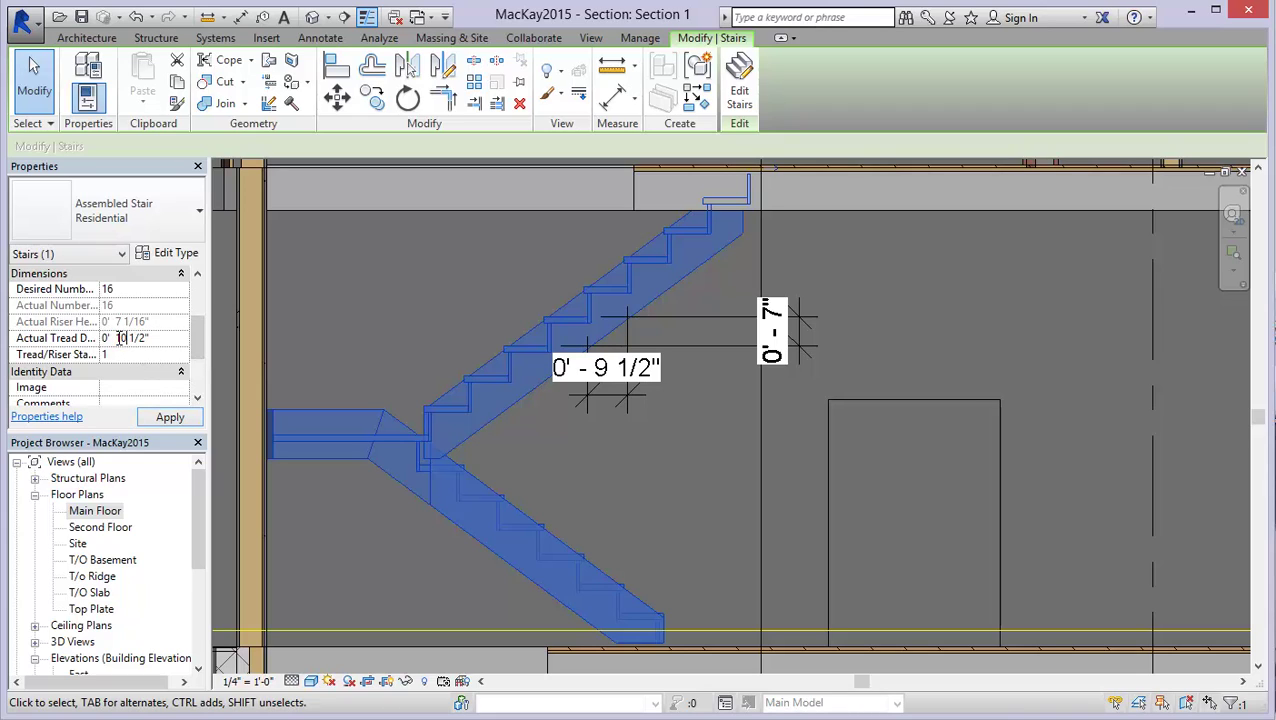
{"action": "left_click", "coordinate": [170, 417]}
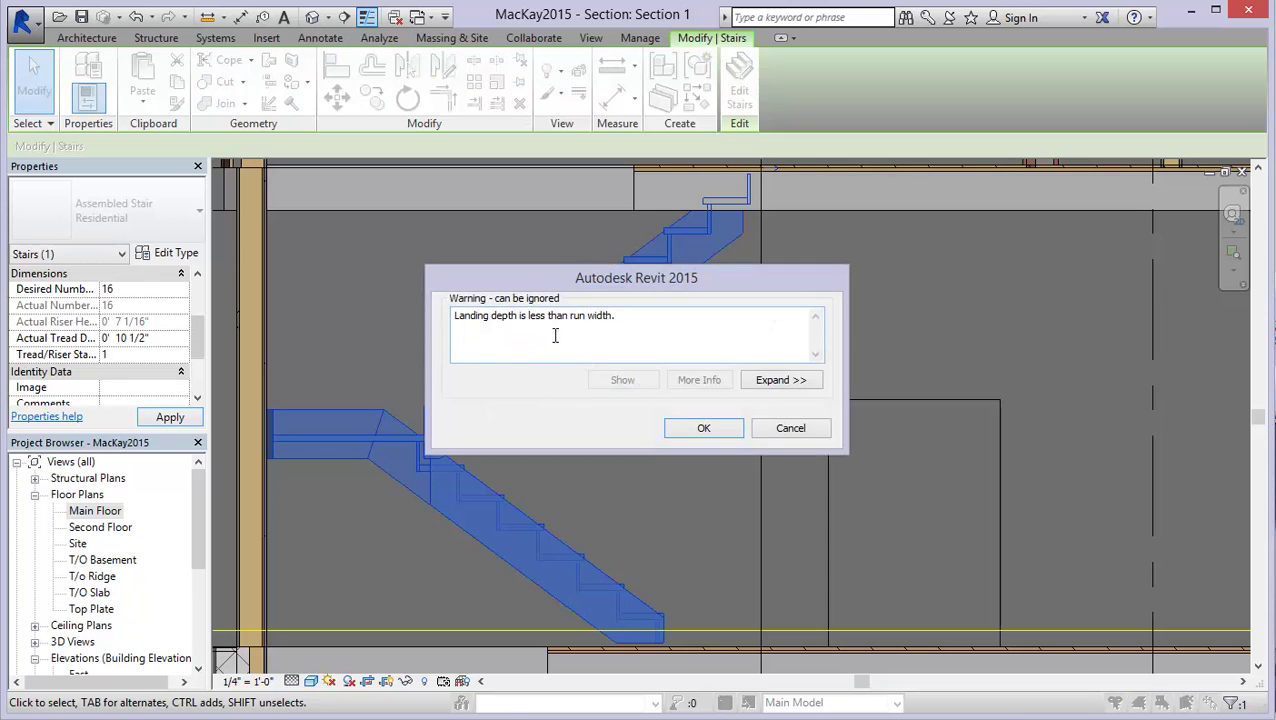
{"action": "left_click", "coordinate": [704, 428]}
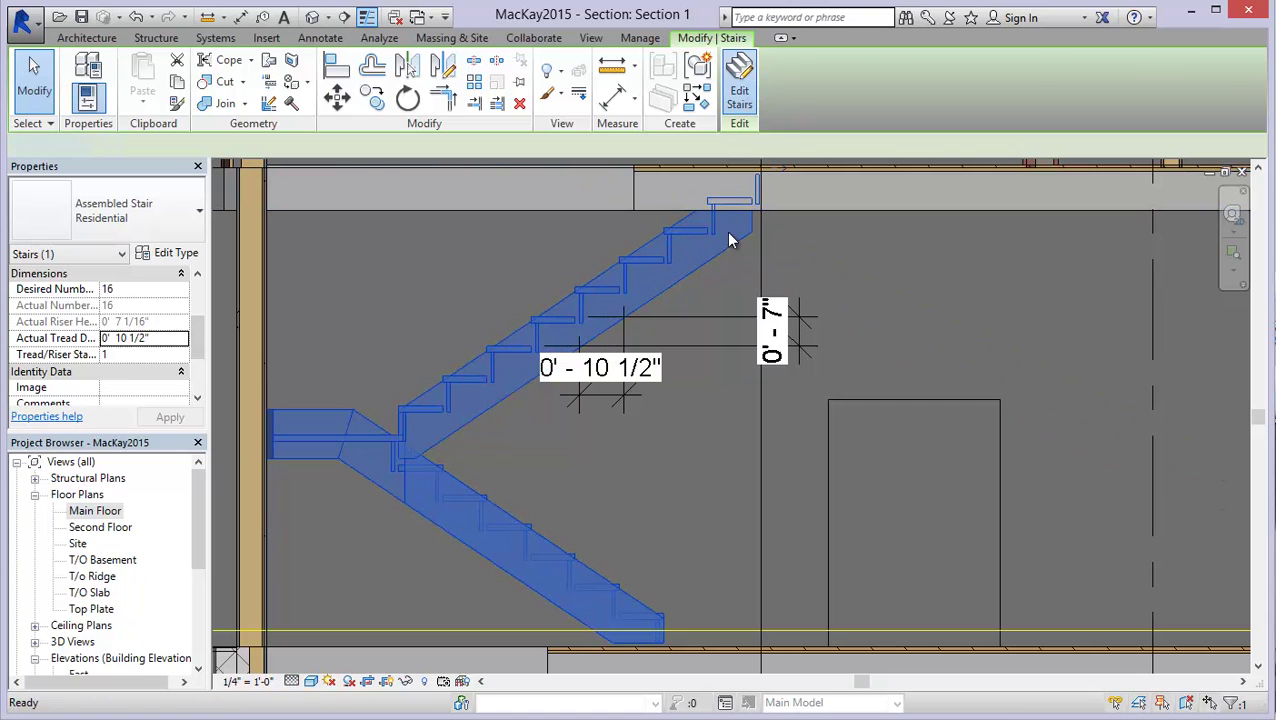
Start editing the stair, inspect its lower run in the Main Floor plan, and finish editing.
{"action": "double_click", "coordinate": [694, 267]}
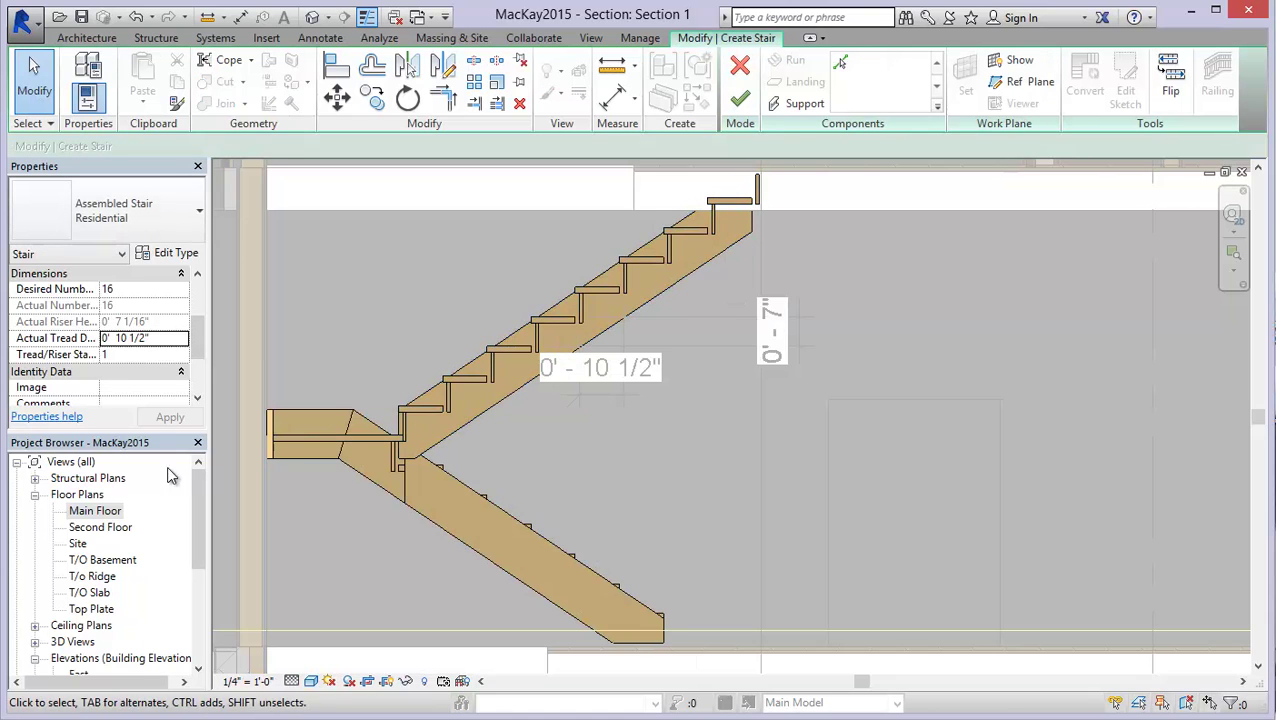
{"action": "left_click", "coordinate": [103, 512]}
{"action": "double_click", "coordinate": [103, 512]}
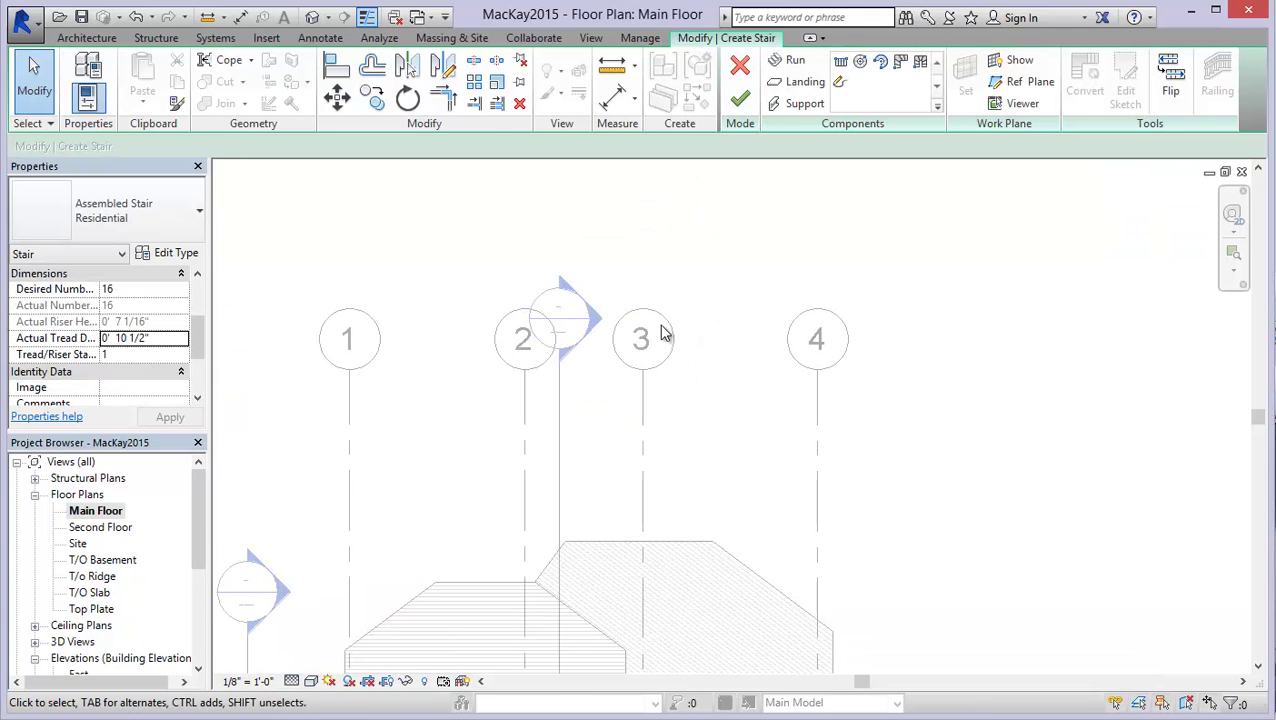
{"action": "middle_click_drag", "start_coordinate": [601, 476], "coordinate": [618, 271]}
{"action": "scroll", "coordinate": [584, 533], "scroll_direction": "down", "scroll_amount": 2}
{"action": "scroll", "coordinate": [604, 480], "scroll_direction": "up", "scroll_amount": 6}
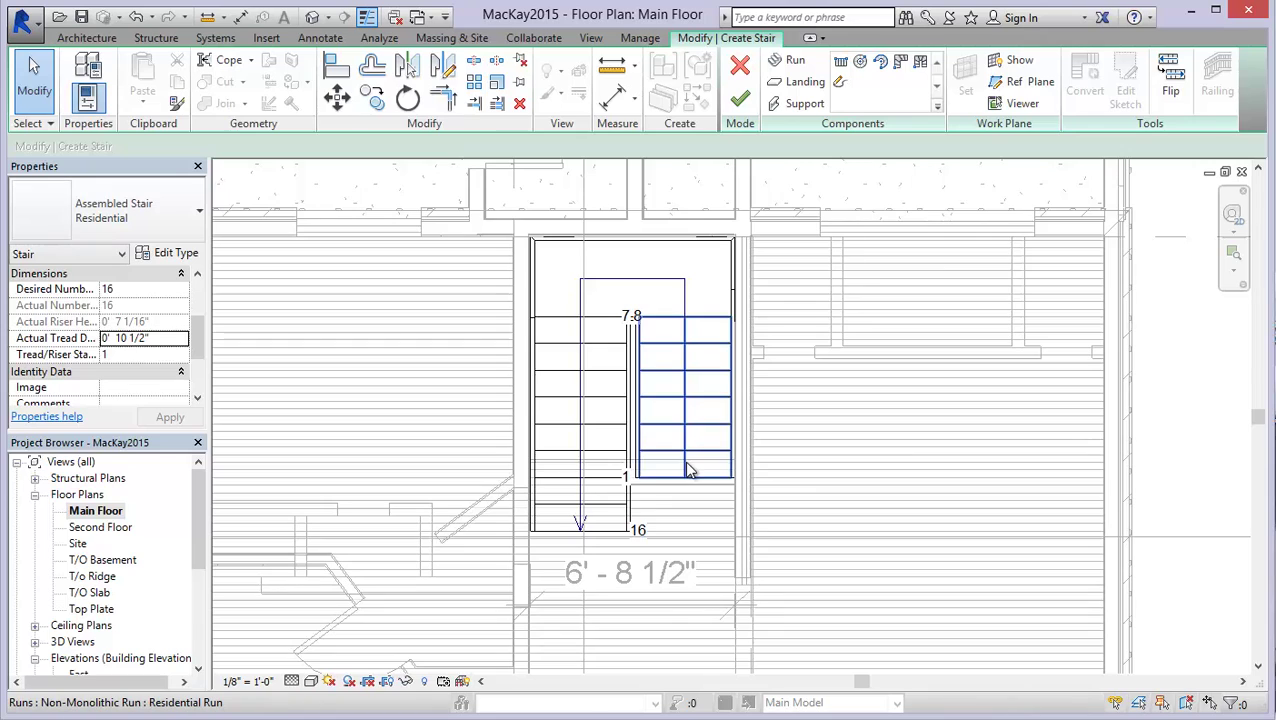
{"action": "scroll", "coordinate": [690, 478], "scroll_direction": "up", "scroll_amount": 1}
{"action": "left_click", "coordinate": [690, 480]}
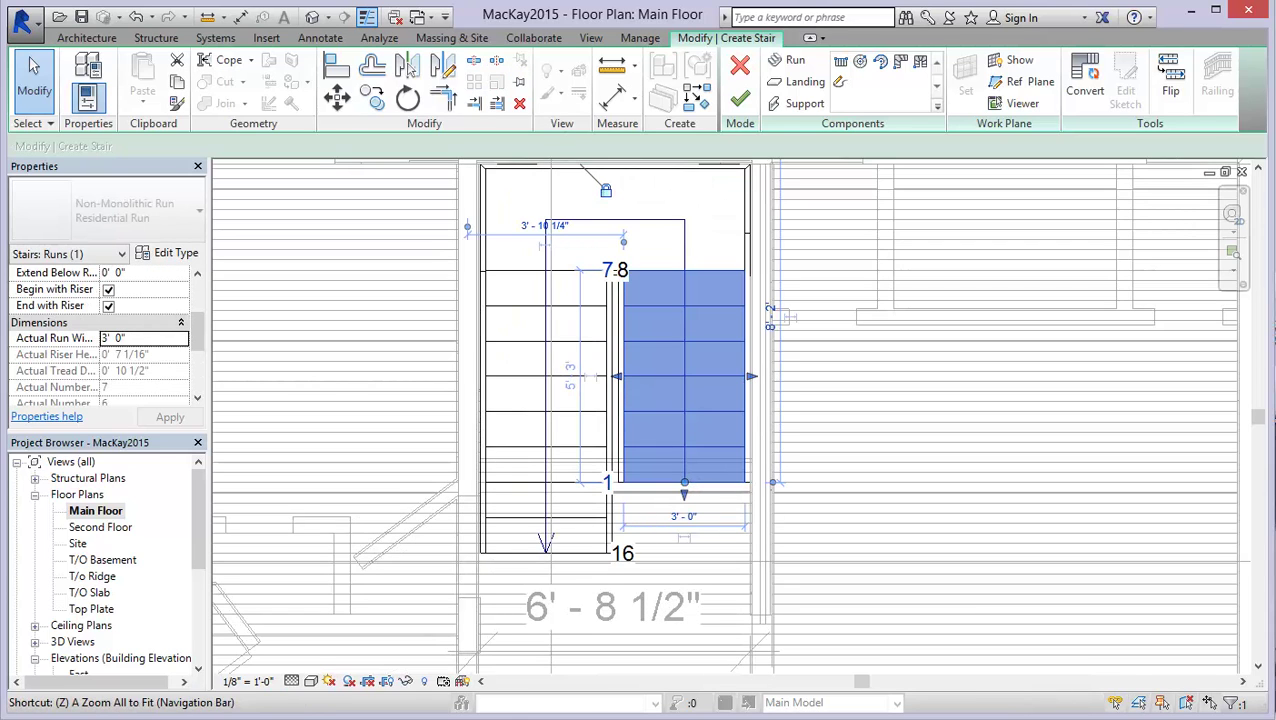
{"action": "left_click", "coordinate": [740, 98]}
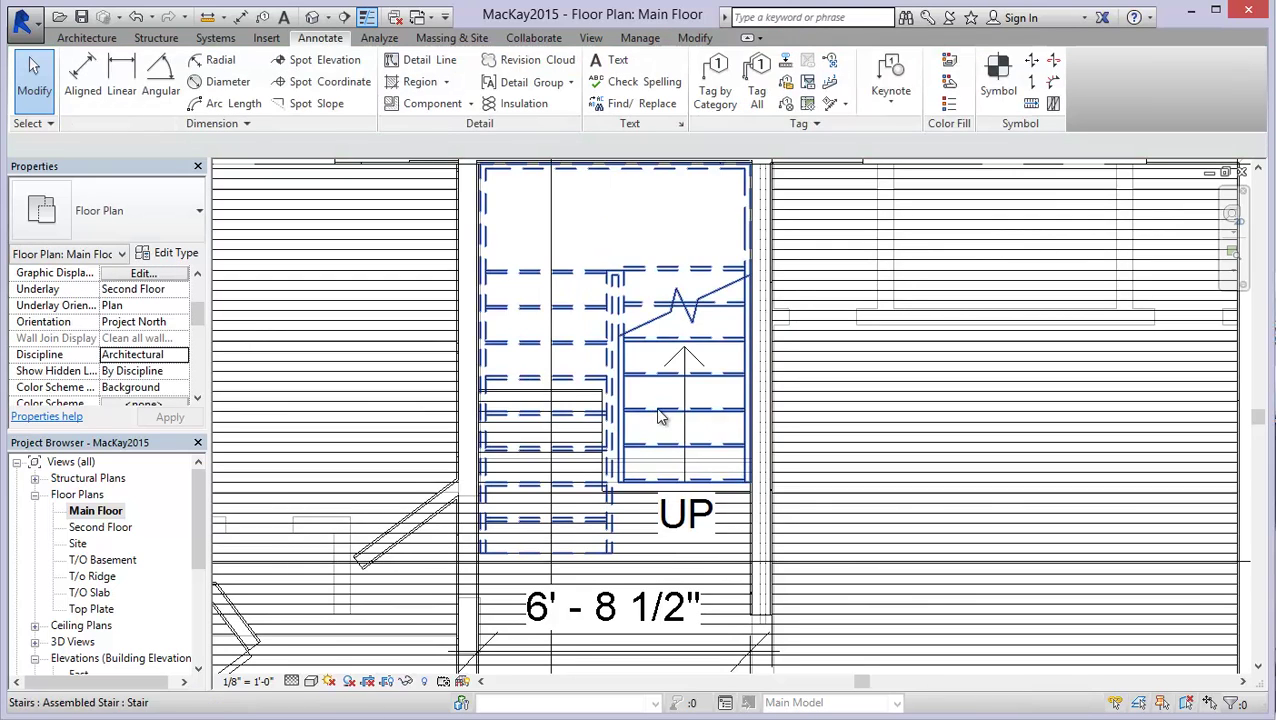
Select the stair in the plan and return to the Section 1 view, focused on the stair landing.
{"action": "left_click", "coordinate": [675, 387]}
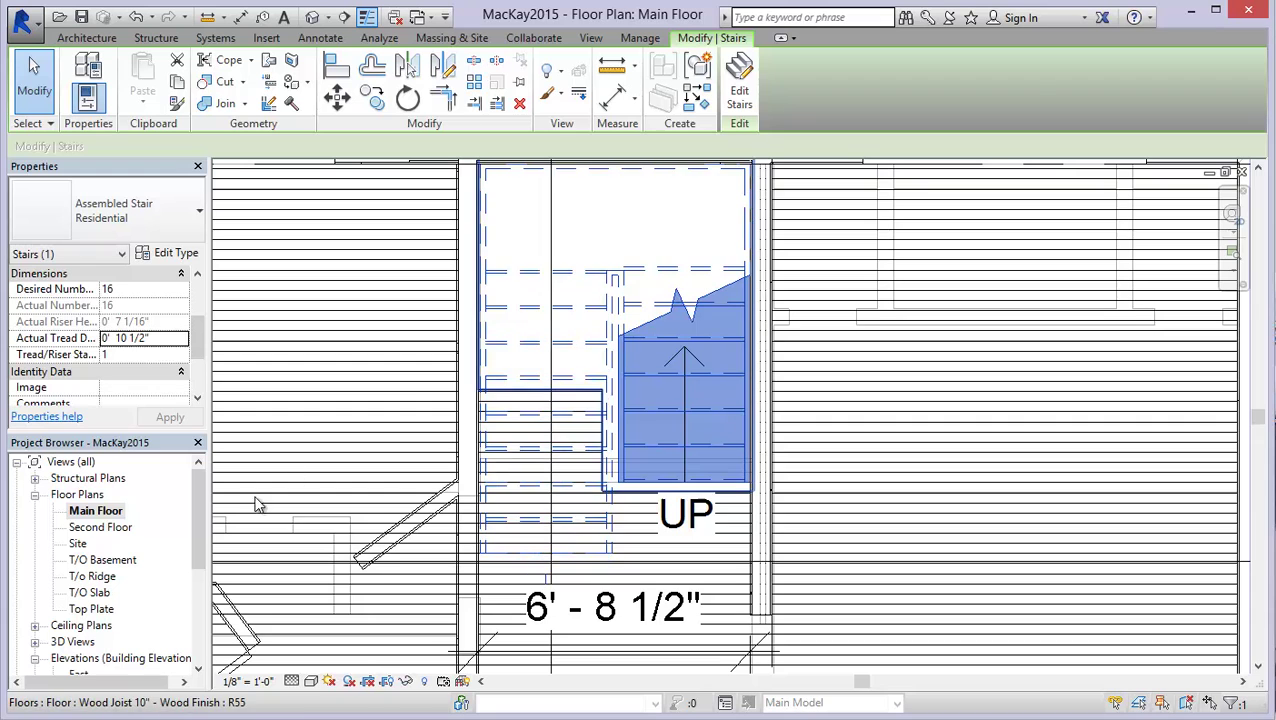
{"action": "scroll", "coordinate": [606, 449], "scroll_direction": "down", "scroll_amount": 3}
{"action": "scroll", "coordinate": [606, 449], "scroll_direction": "down", "scroll_amount": 3}
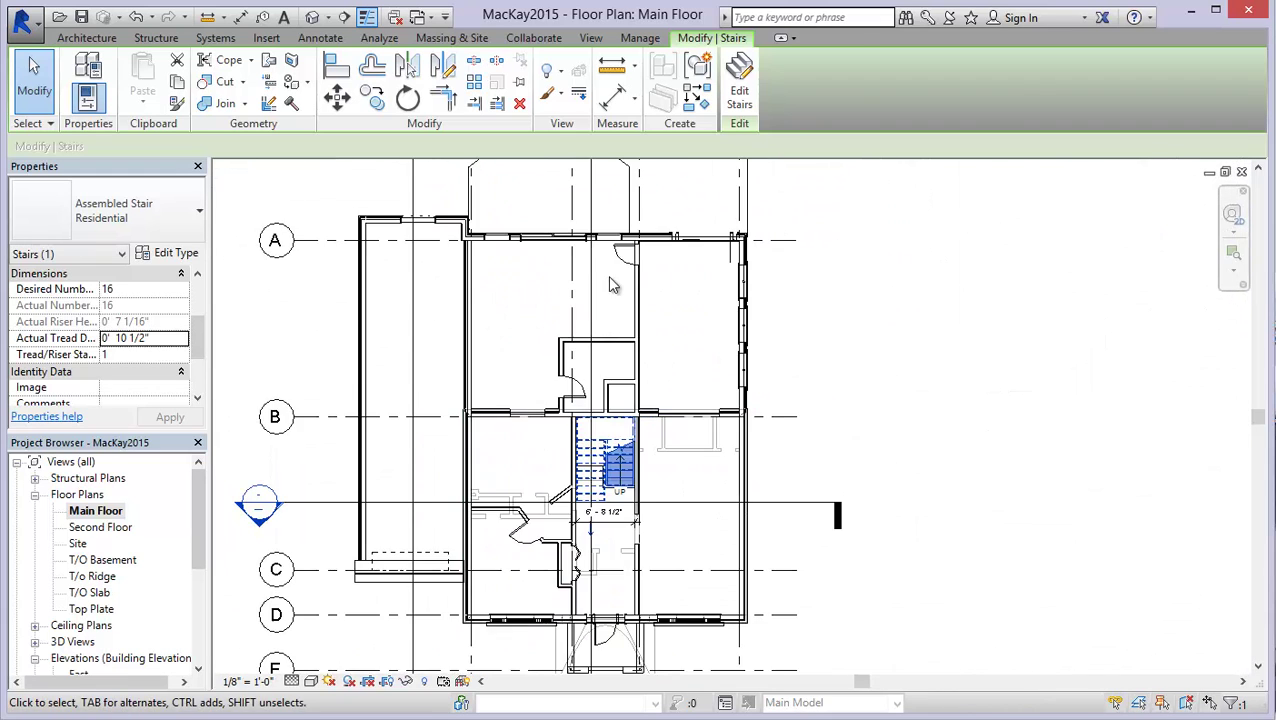
{"action": "middle_click_drag", "start_coordinate": [606, 200], "coordinate": [606, 530]}
{"action": "double_click", "coordinate": [603, 338]}
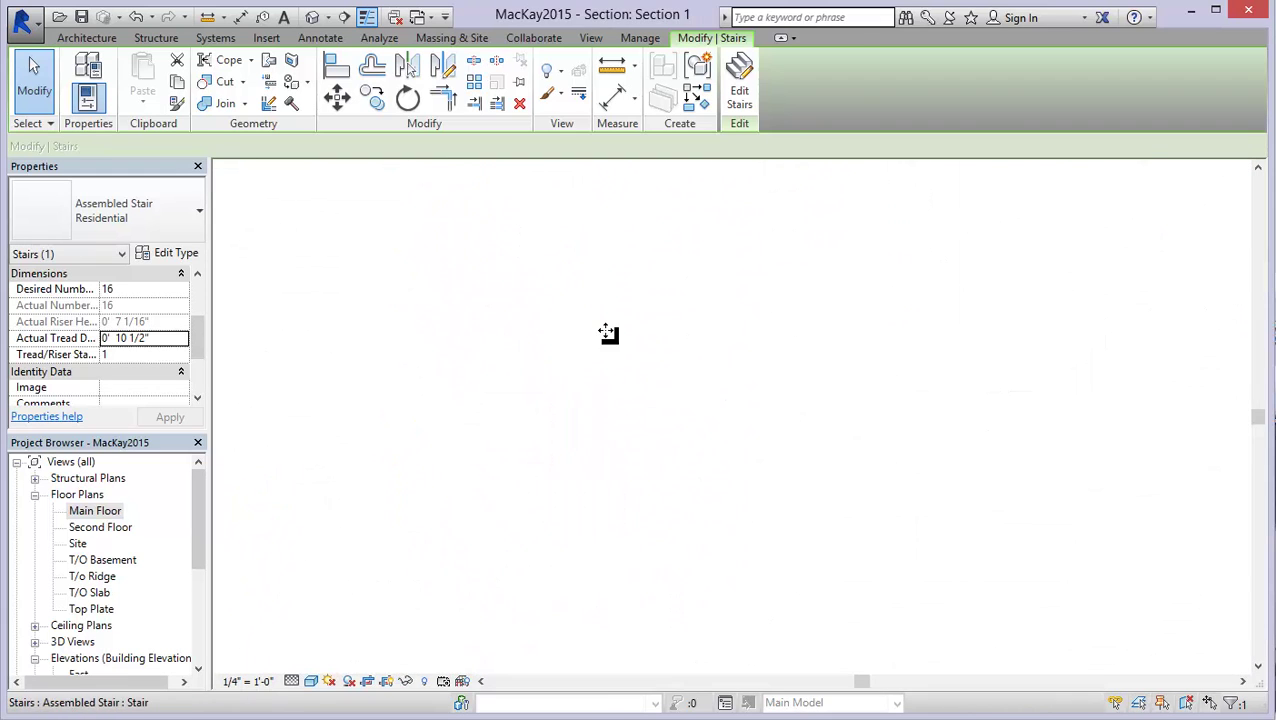
{"action": "scroll", "coordinate": [420, 435], "scroll_direction": "up", "scroll_amount": 4}
{"action": "scroll", "coordinate": [438, 447], "scroll_direction": "up", "scroll_amount": 1}
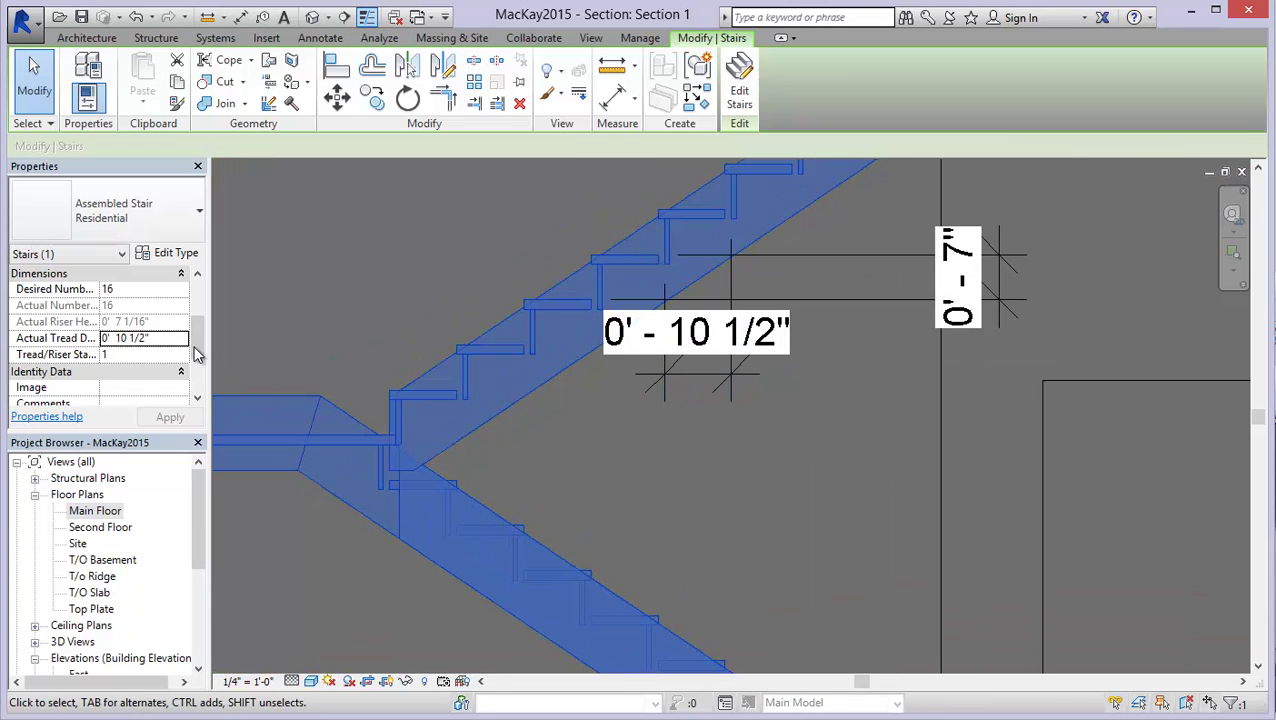
Try to set the stair's actual tread depth to 0' 9 1/2".
{"action": "left_click", "coordinate": [118, 338]}
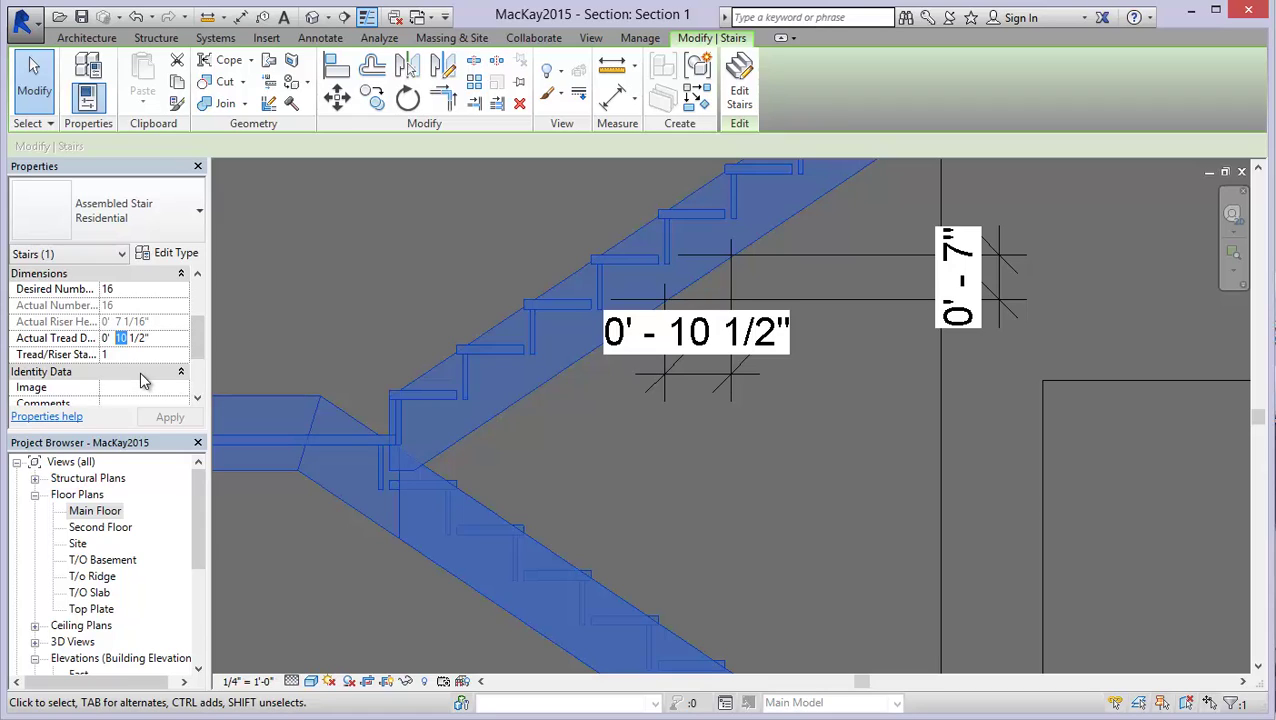
{"action": "type", "text": "9"}
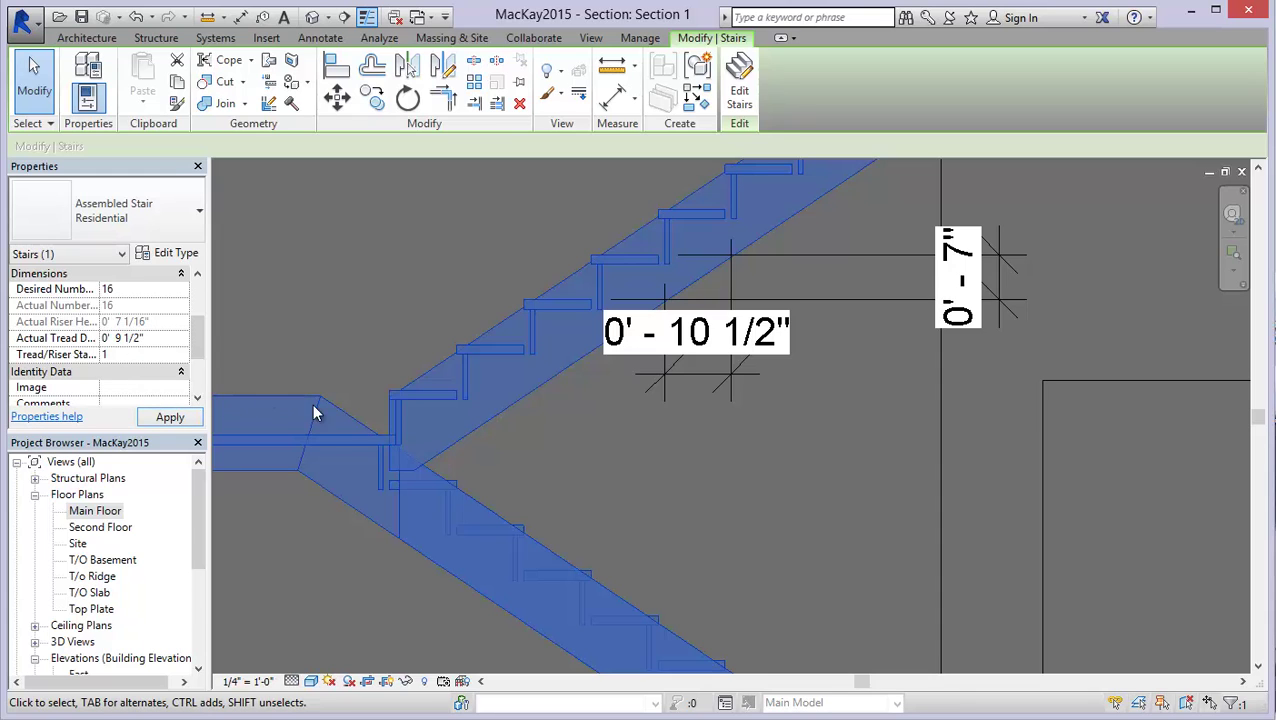
{"action": "left_click", "coordinate": [775, 431]}
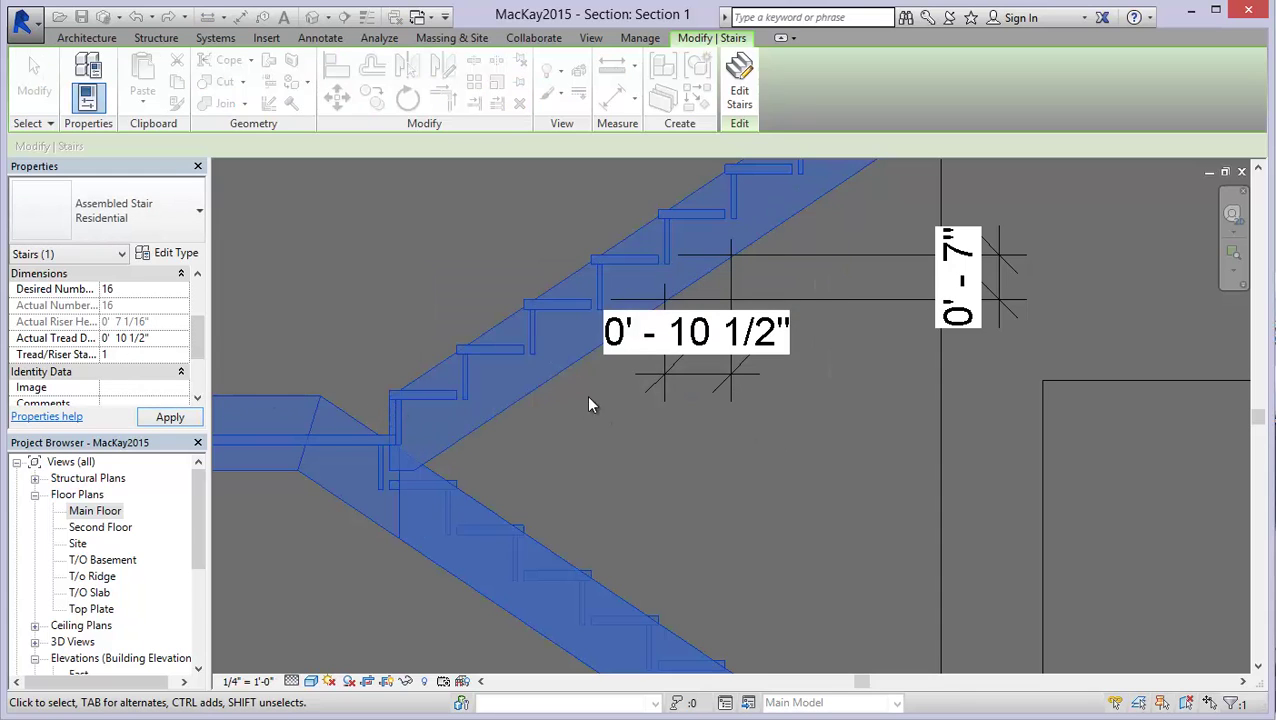
{"action": "left_click", "coordinate": [122, 338]}
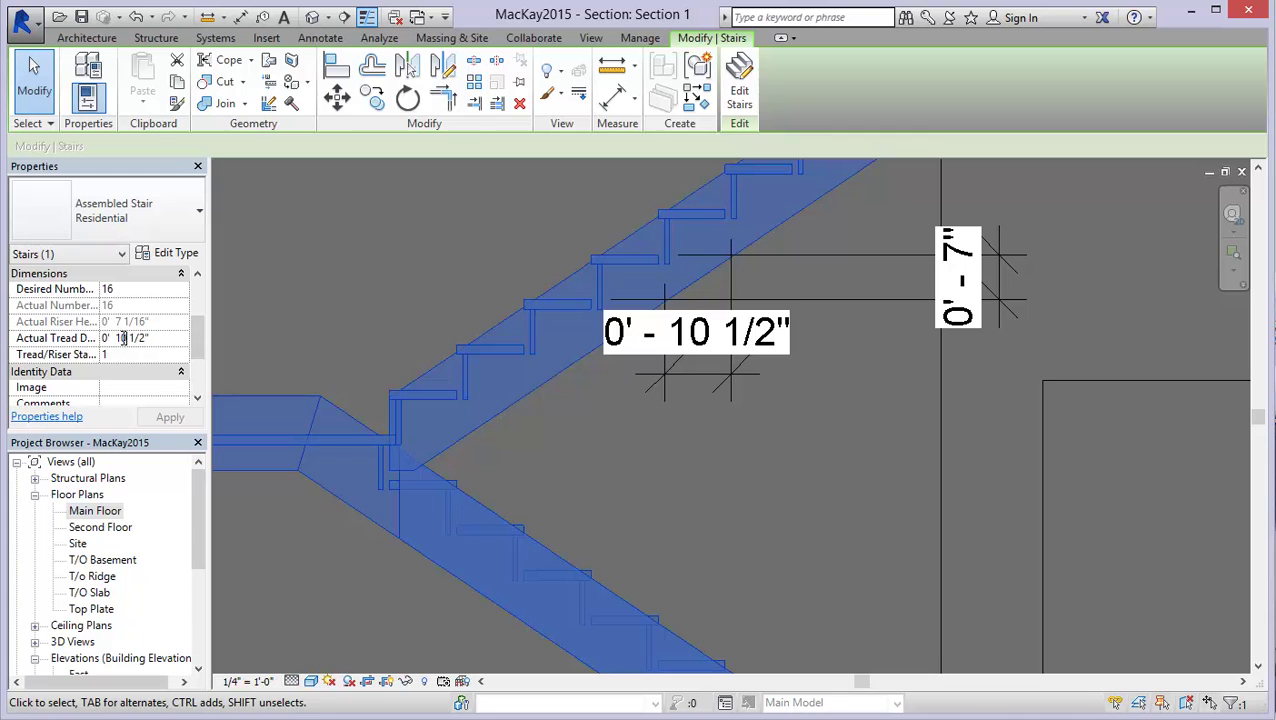
{"action": "type", "text": "9"}
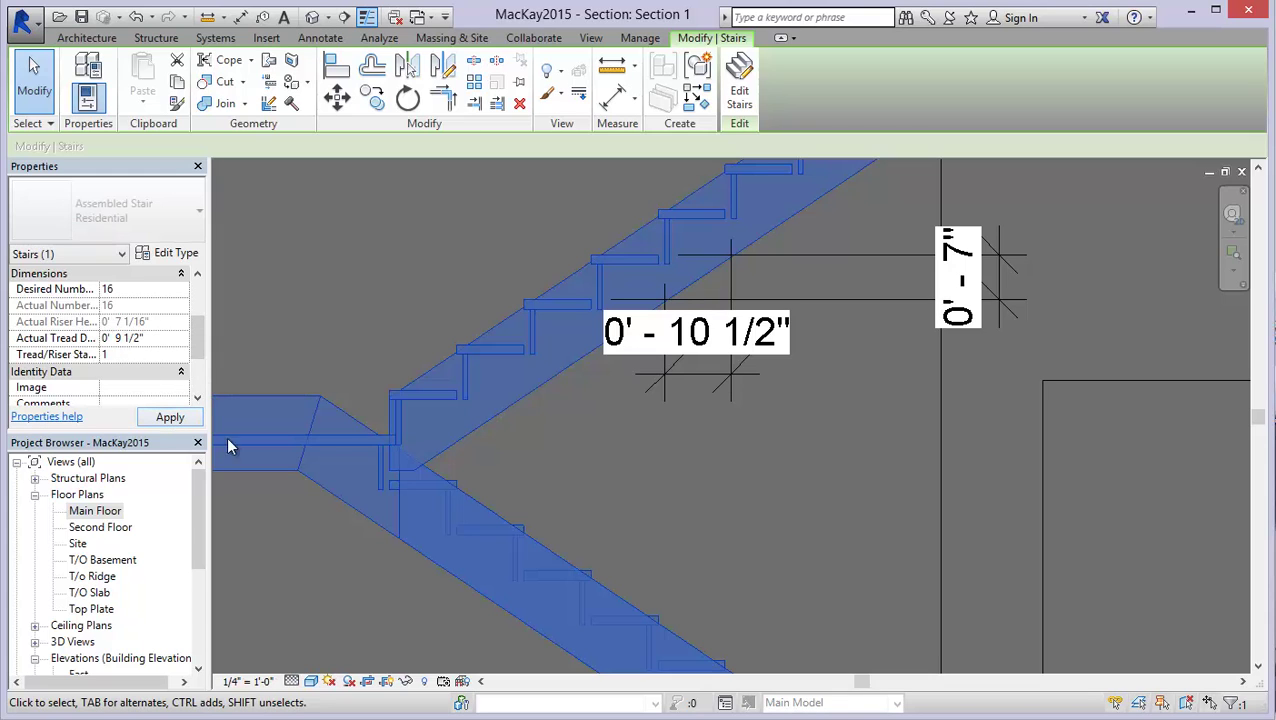
{"action": "left_click", "coordinate": [785, 430]}
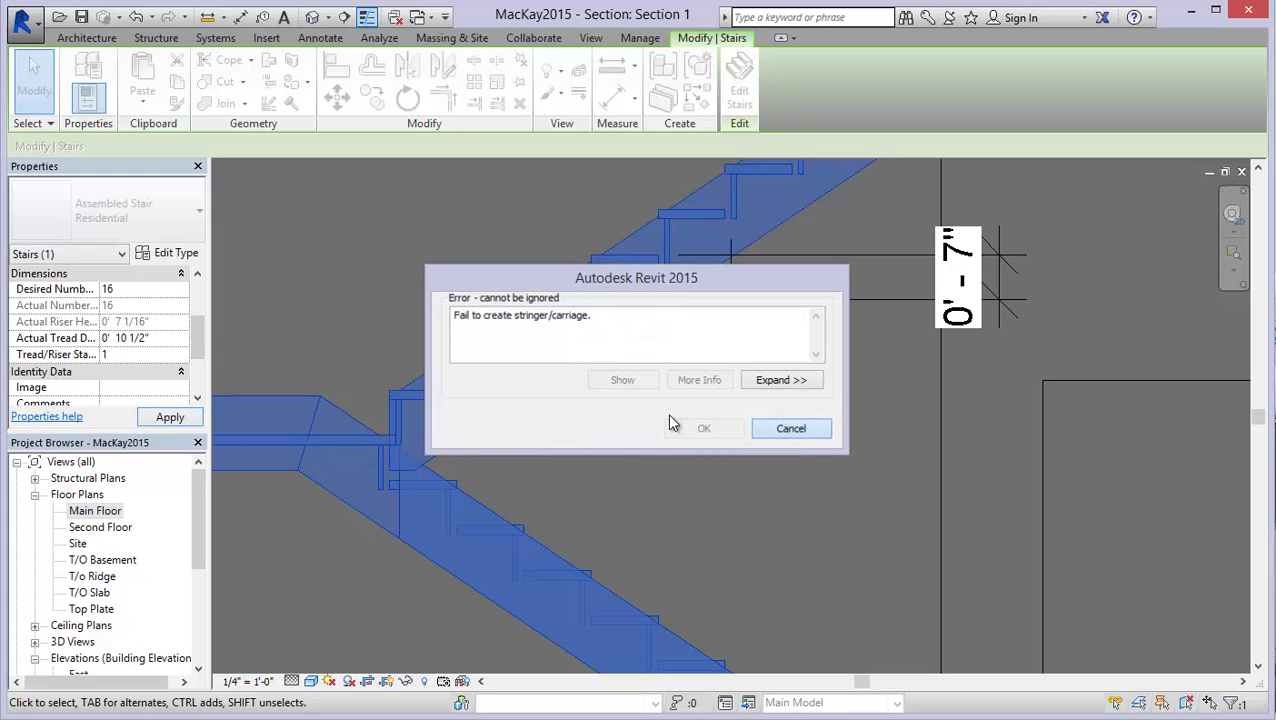
Undo the recent stair edits back through the tread depth change to 0' 10 1/2".
{"action": "left_click", "coordinate": [136, 18]}
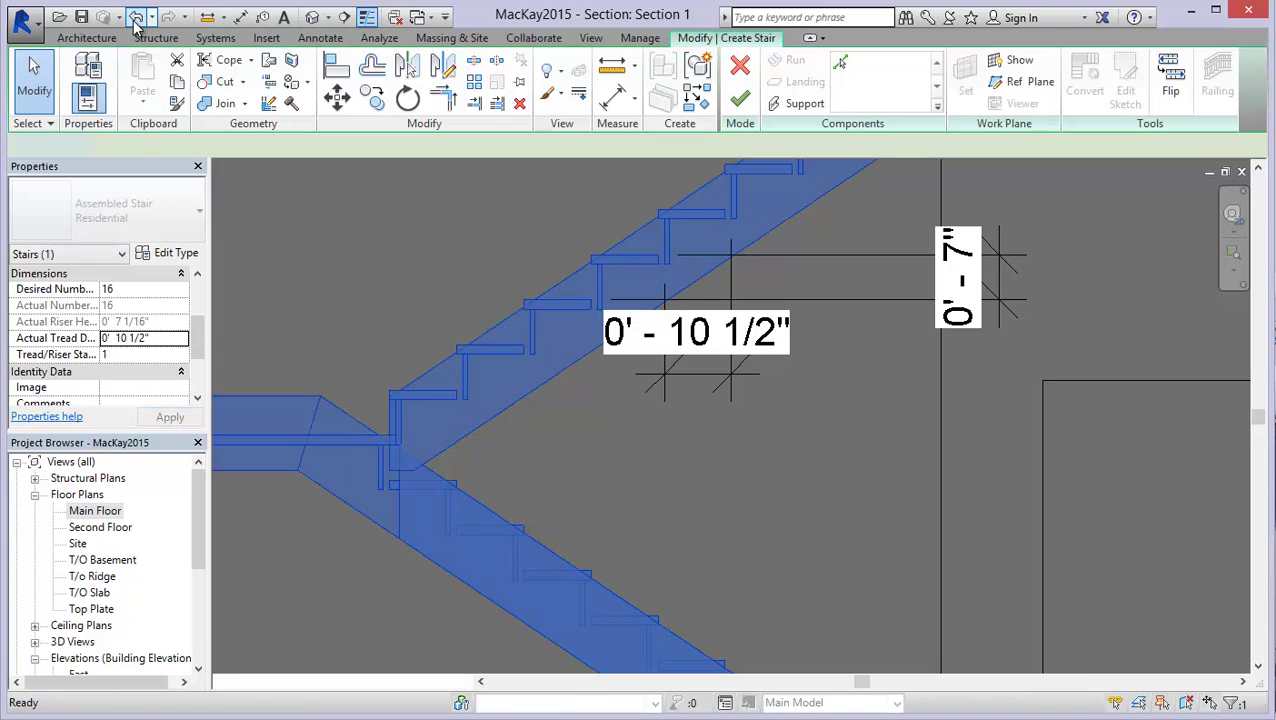
{"action": "left_click", "coordinate": [136, 18]}
{"action": "left_click", "coordinate": [136, 18]}
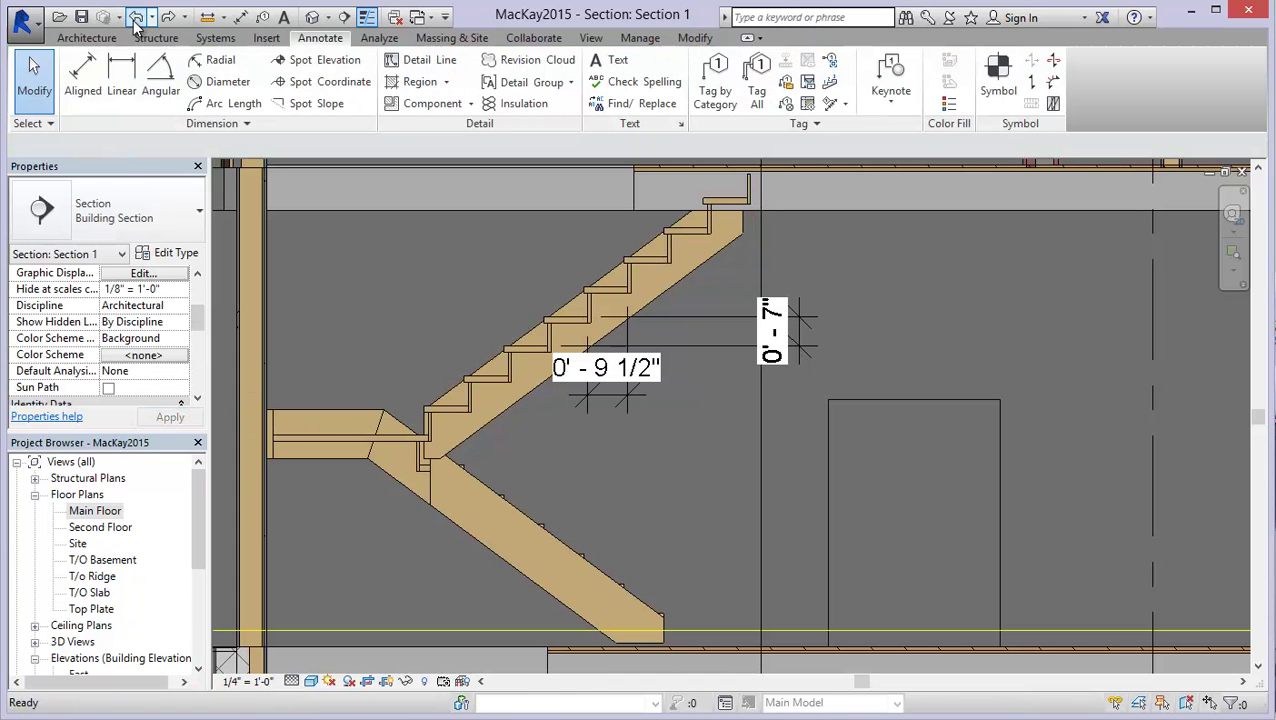
Open the type properties of the stair in section and bring up its calculation rules.
{"action": "scroll", "coordinate": [389, 438], "scroll_direction": "up", "scroll_amount": 3}
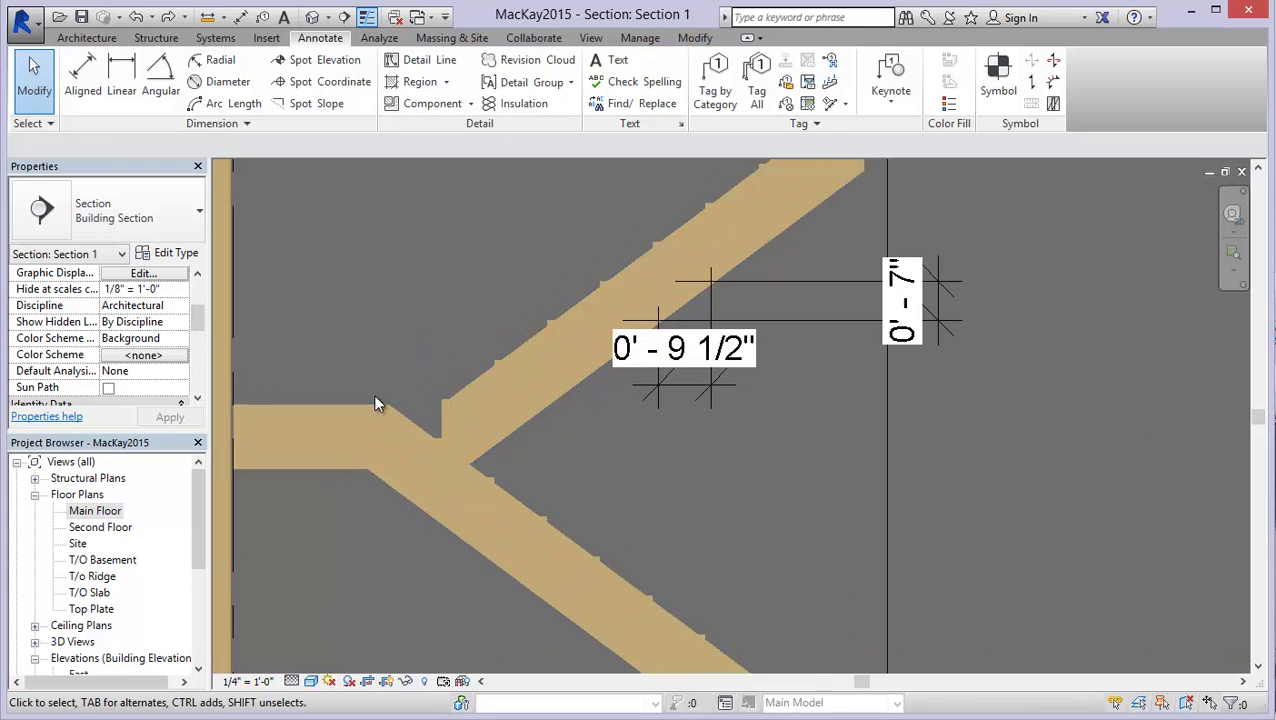
{"action": "scroll", "coordinate": [373, 394], "scroll_direction": "down", "scroll_amount": 2}
{"action": "left_click", "coordinate": [380, 446]}
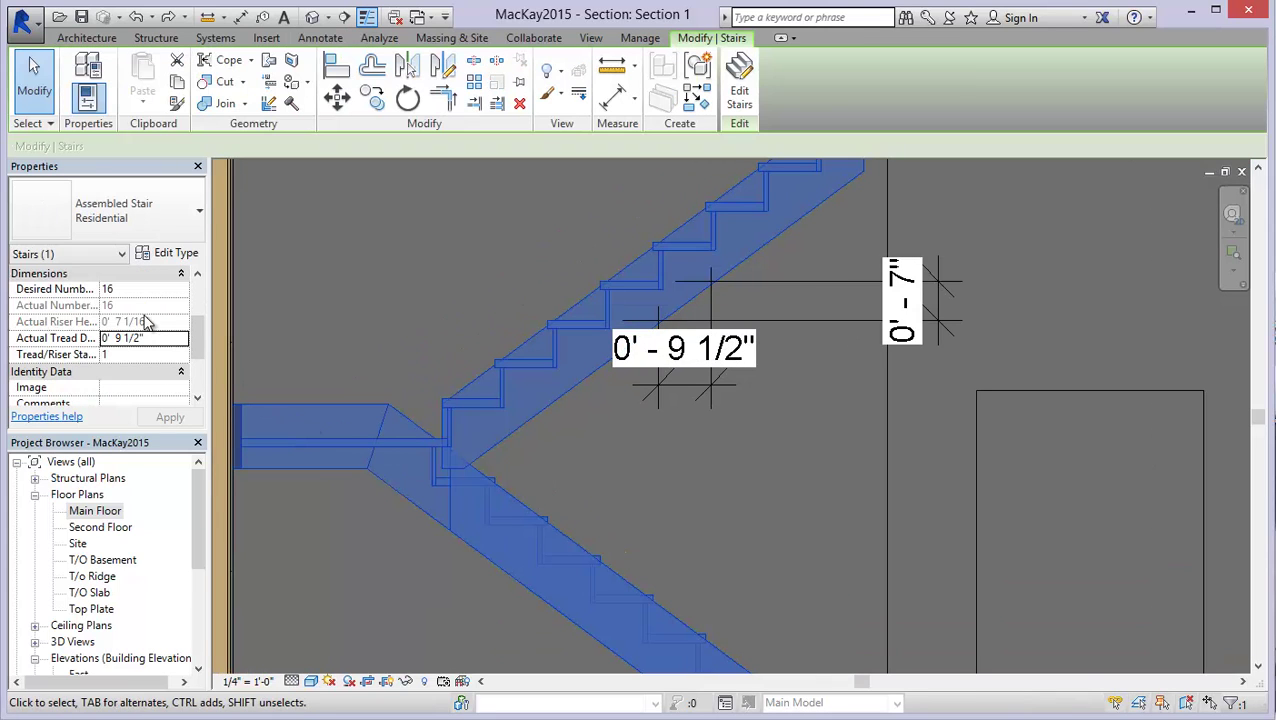
{"action": "left_click", "coordinate": [174, 253]}
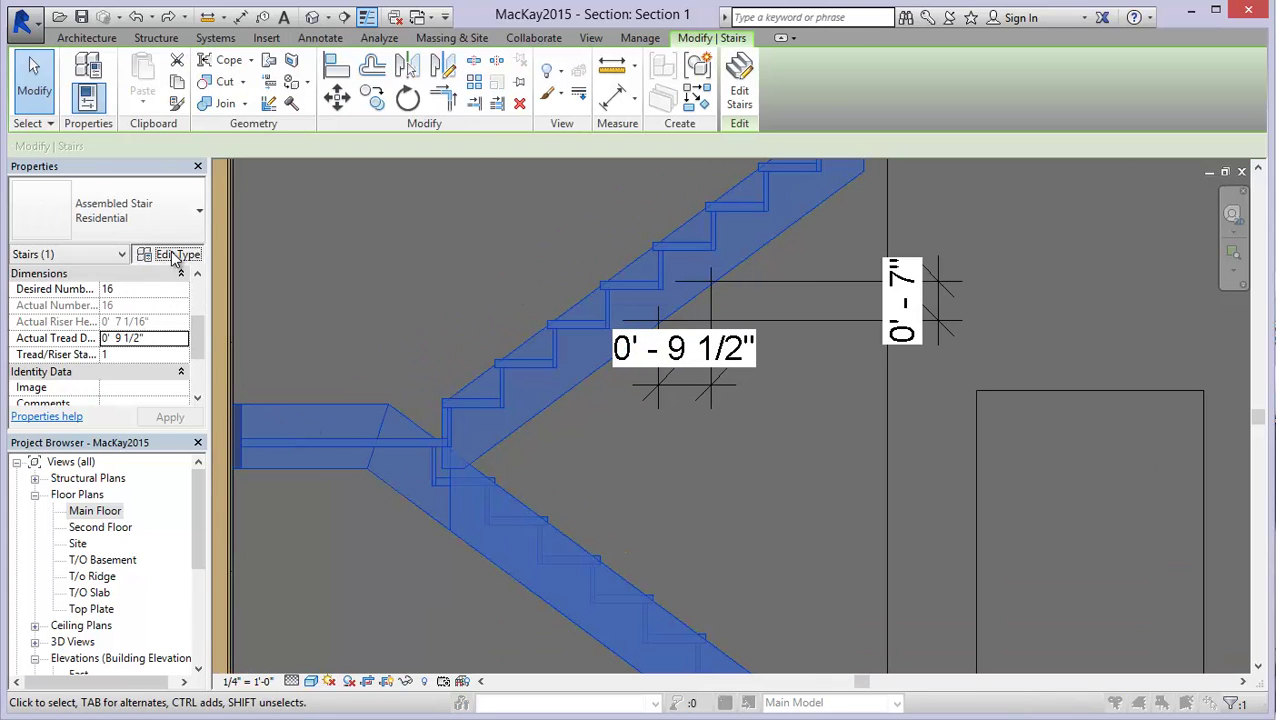
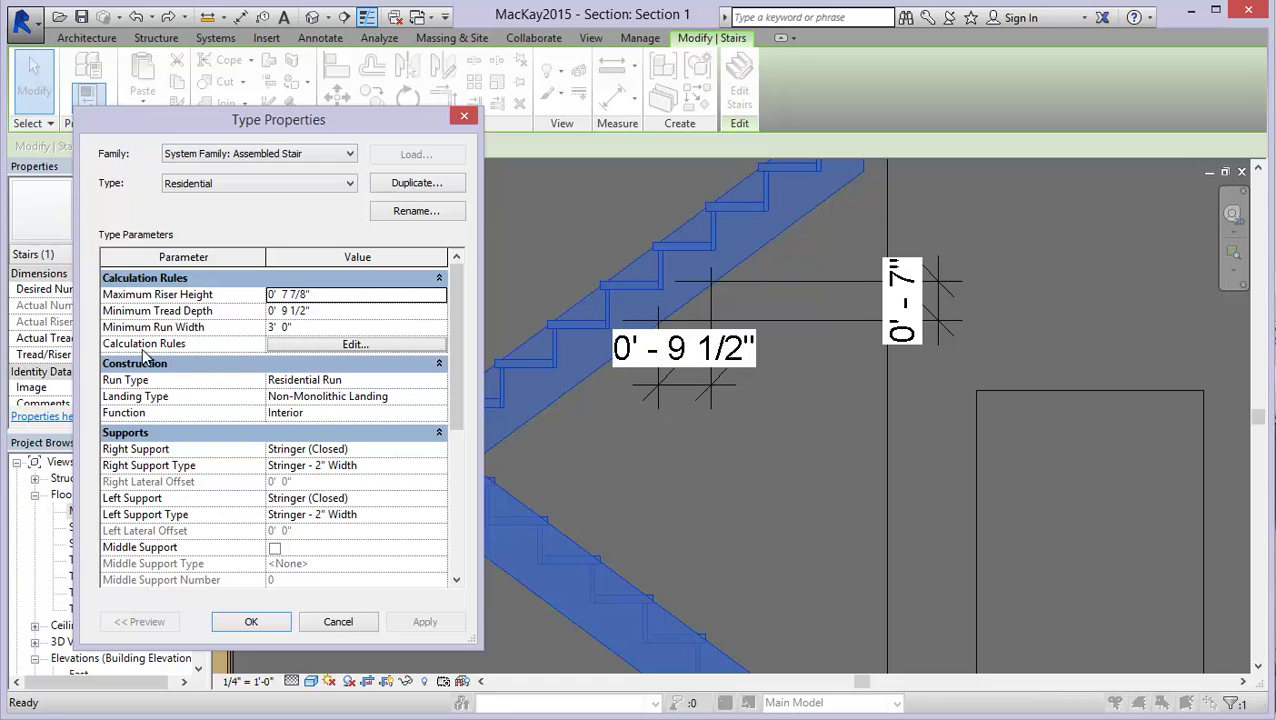
{"action": "left_click", "coordinate": [346, 347]}
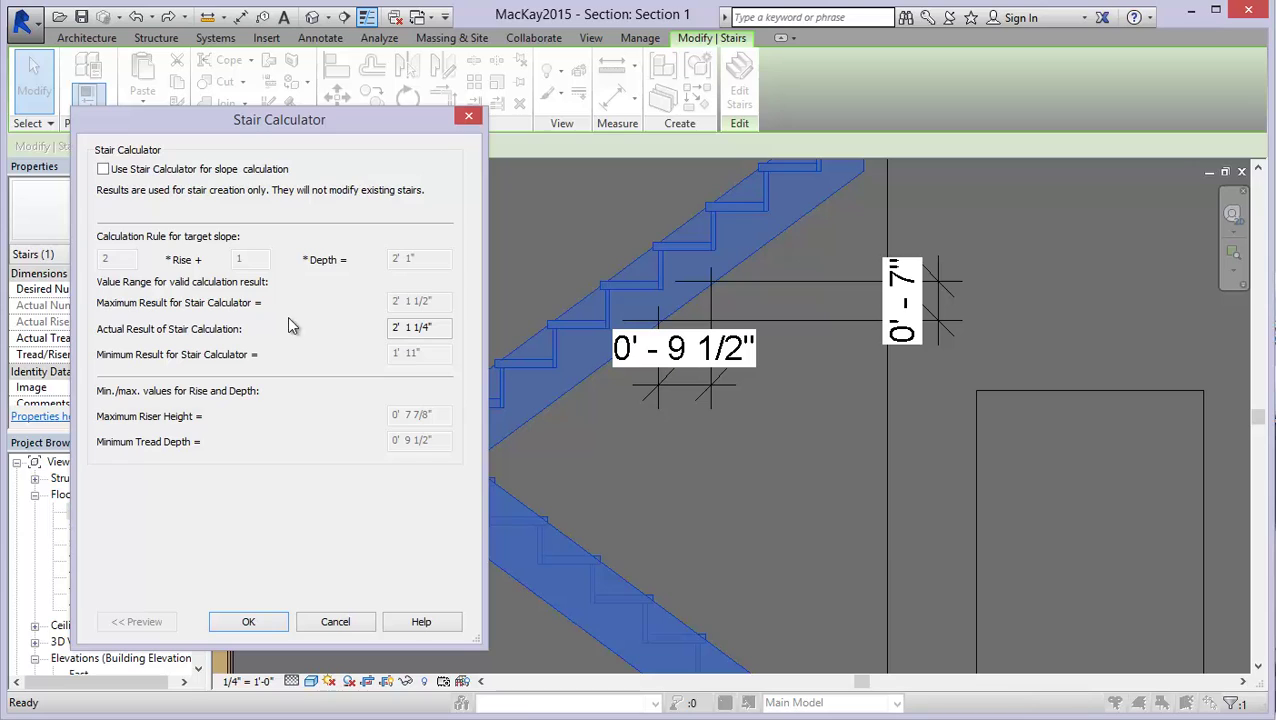
Turn the stair calculator for slope calculation on and off again, and accept the calculation rules.
{"action": "left_click", "coordinate": [104, 170]}
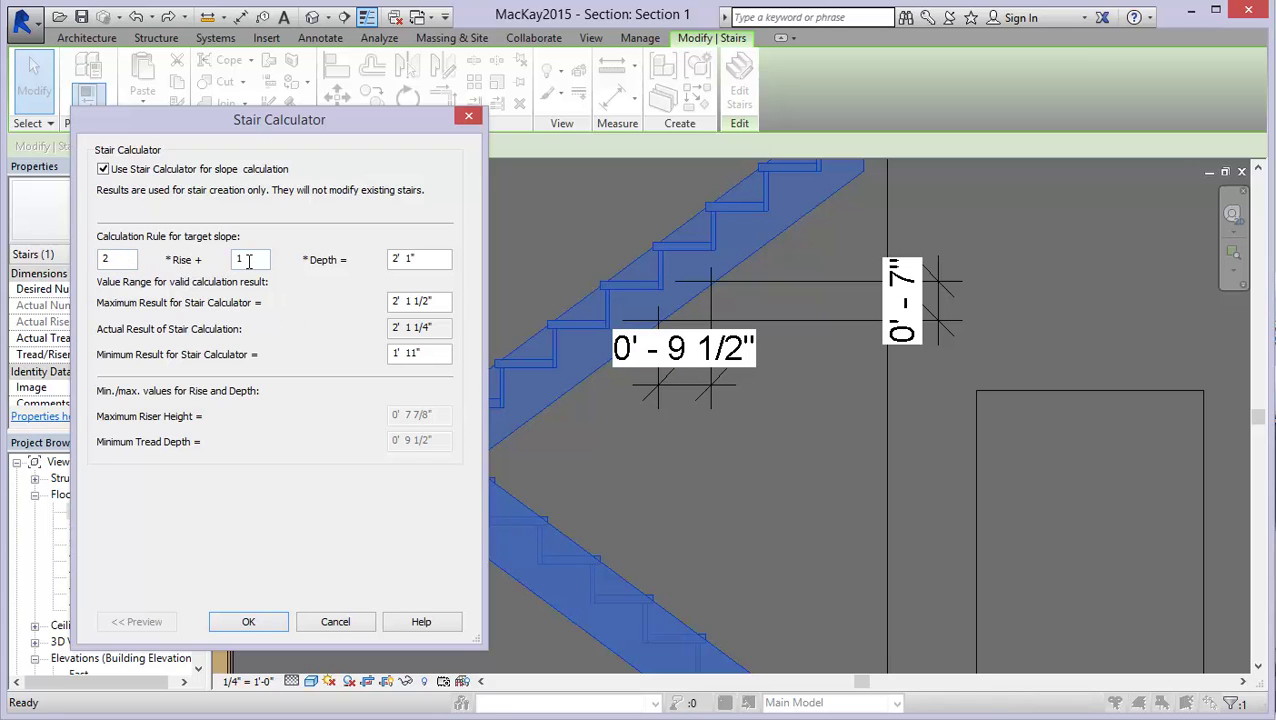
{"action": "left_click", "coordinate": [412, 260]}
{"action": "left_click", "coordinate": [104, 173]}
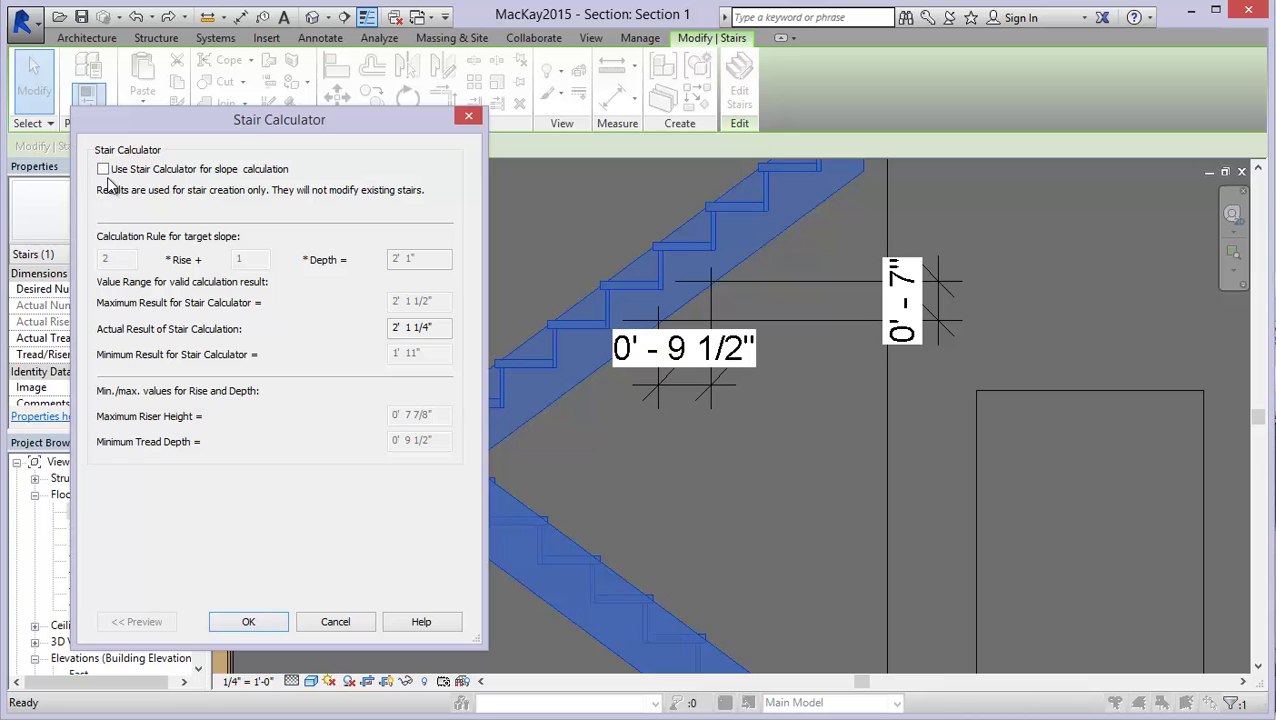
{"action": "left_click", "coordinate": [252, 622]}
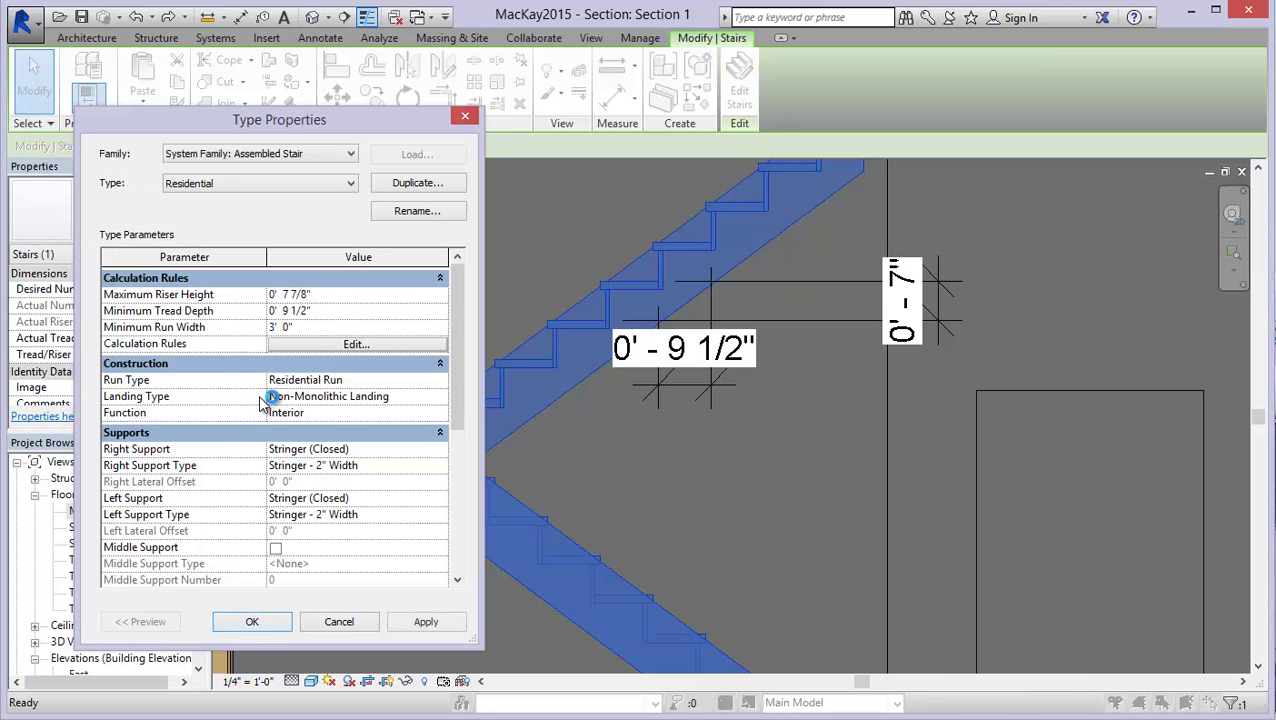
Review the Residential stair type's construction and support parameters, and open the properties of its Residential Run type.
{"action": "scroll", "coordinate": [456, 364], "scroll_direction": "down", "scroll_amount": 1}
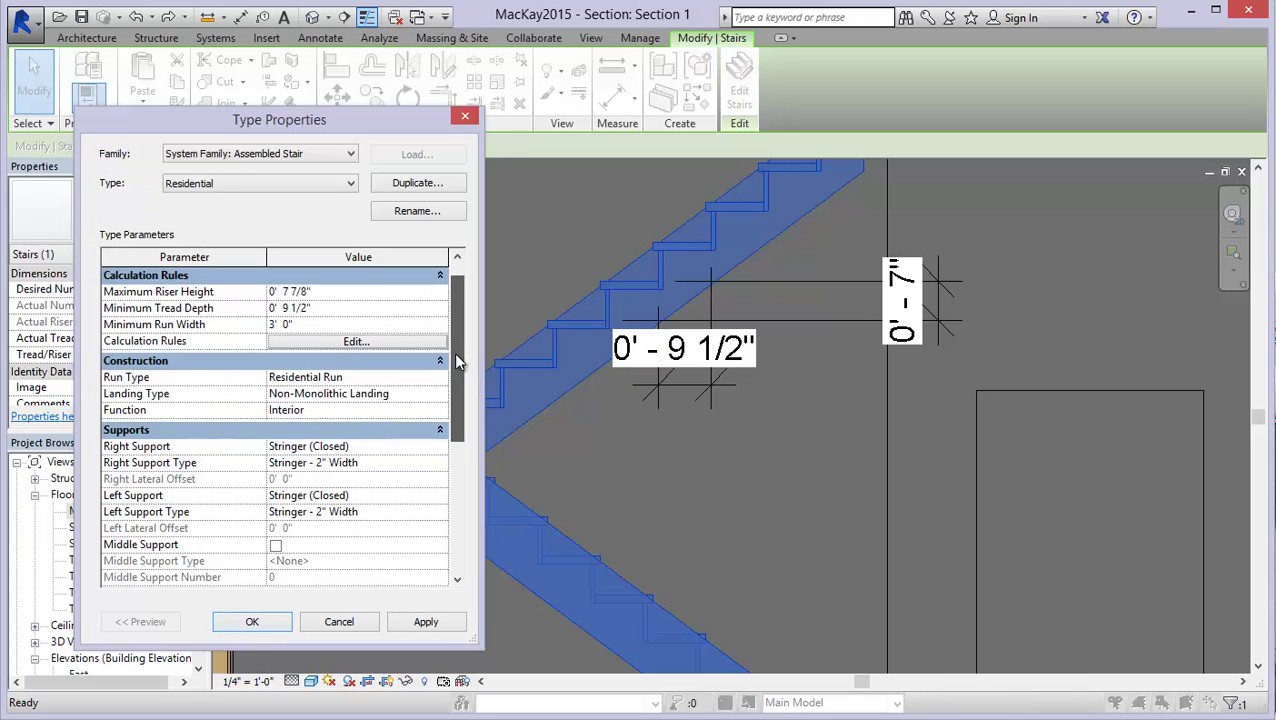
{"action": "scroll", "coordinate": [456, 364], "scroll_direction": "down", "scroll_amount": 1}
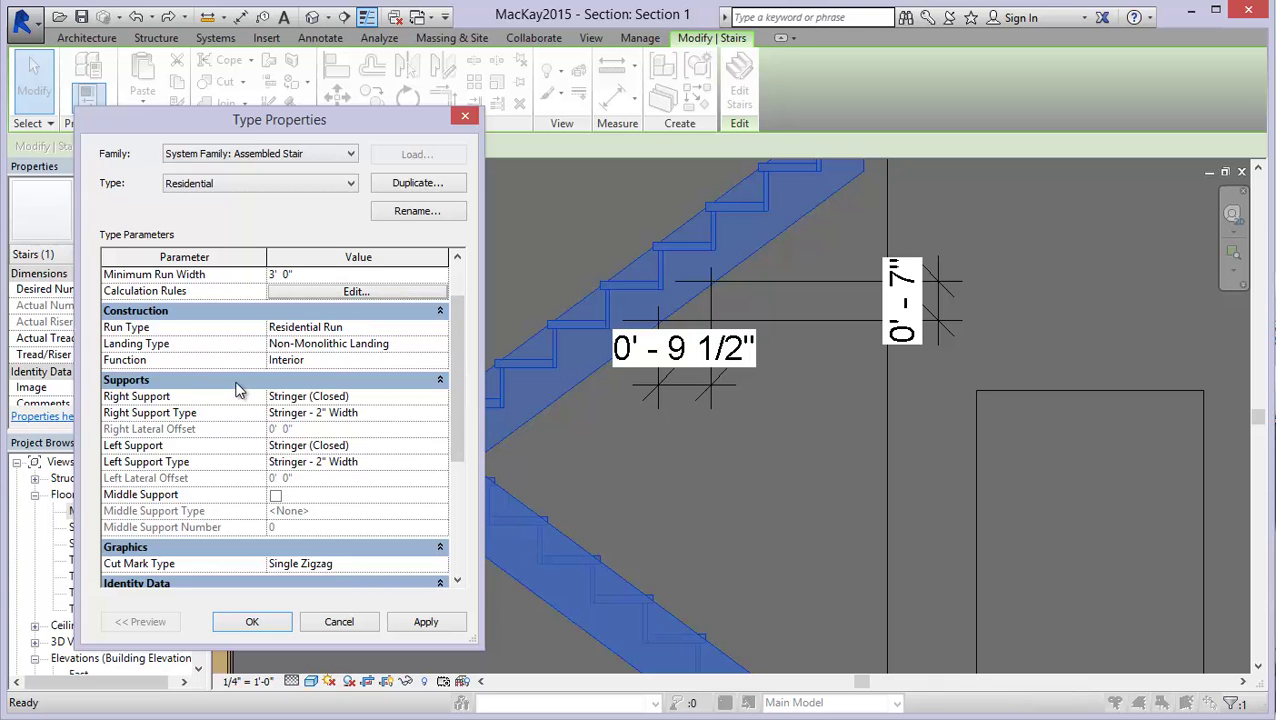
{"action": "left_click_drag", "start_coordinate": [298, 133], "coordinate": [849, 131]}
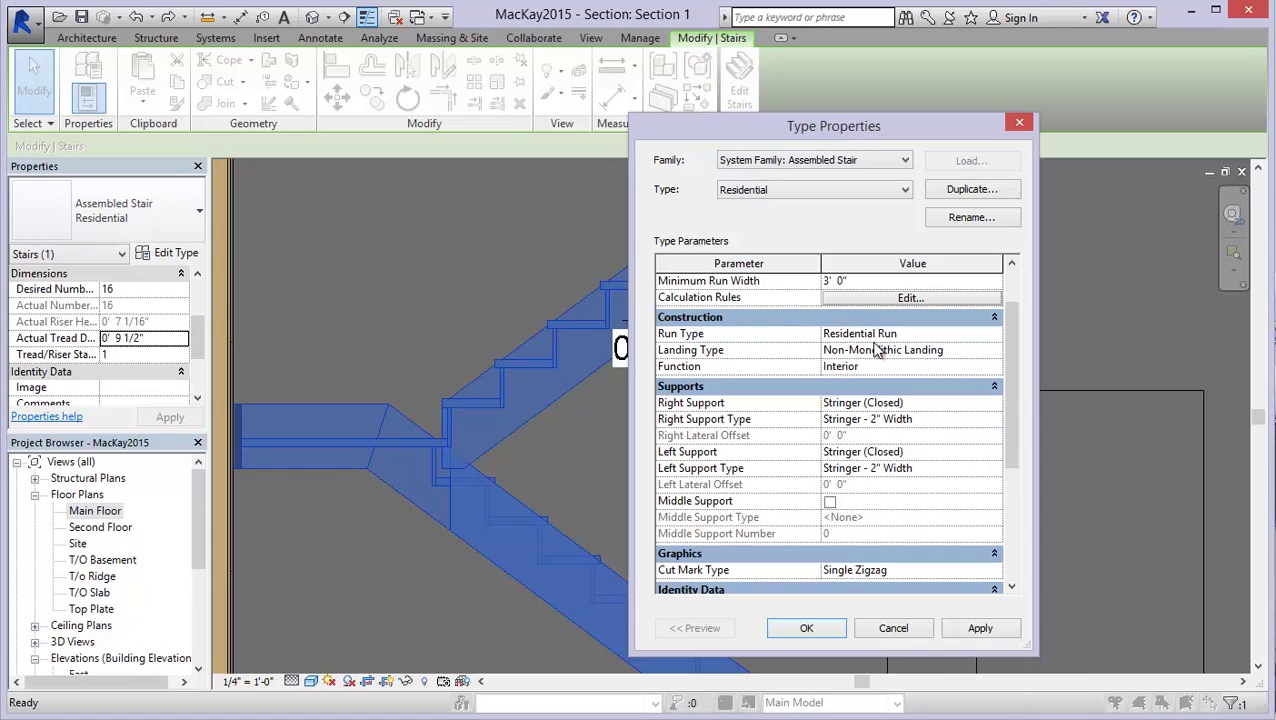
{"action": "left_click", "coordinate": [996, 339]}
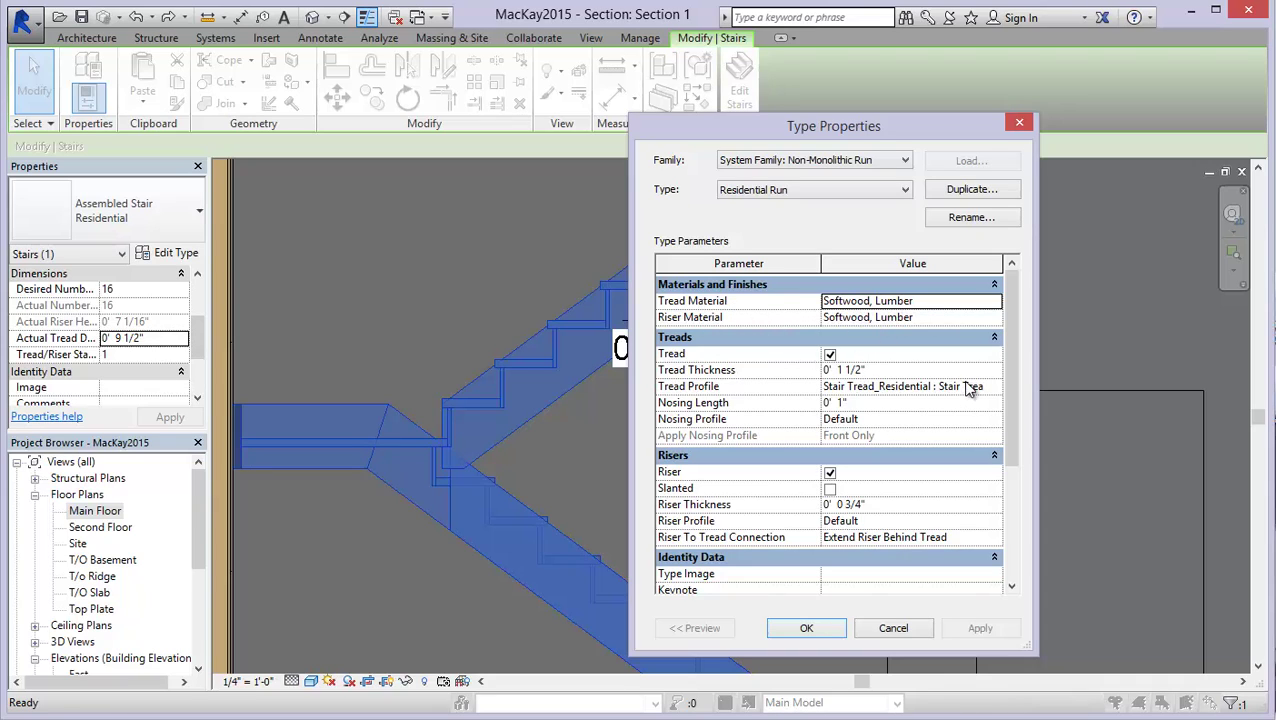
Set the tread thickness of the Residential Run to 0' 1" and apply it to the stair.
{"action": "left_click", "coordinate": [862, 370]}
{"action": "left_click_drag", "start_coordinate": [862, 370], "coordinate": [841, 364]}
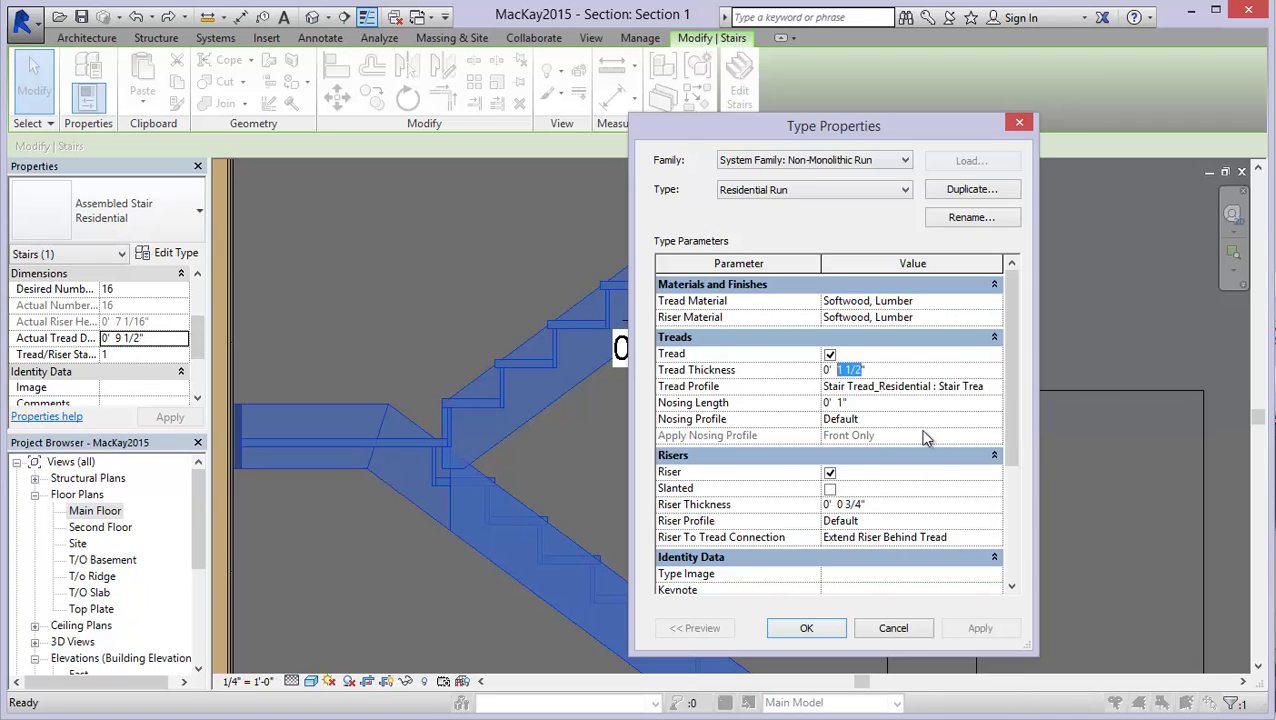
{"action": "type", "text": "1"}
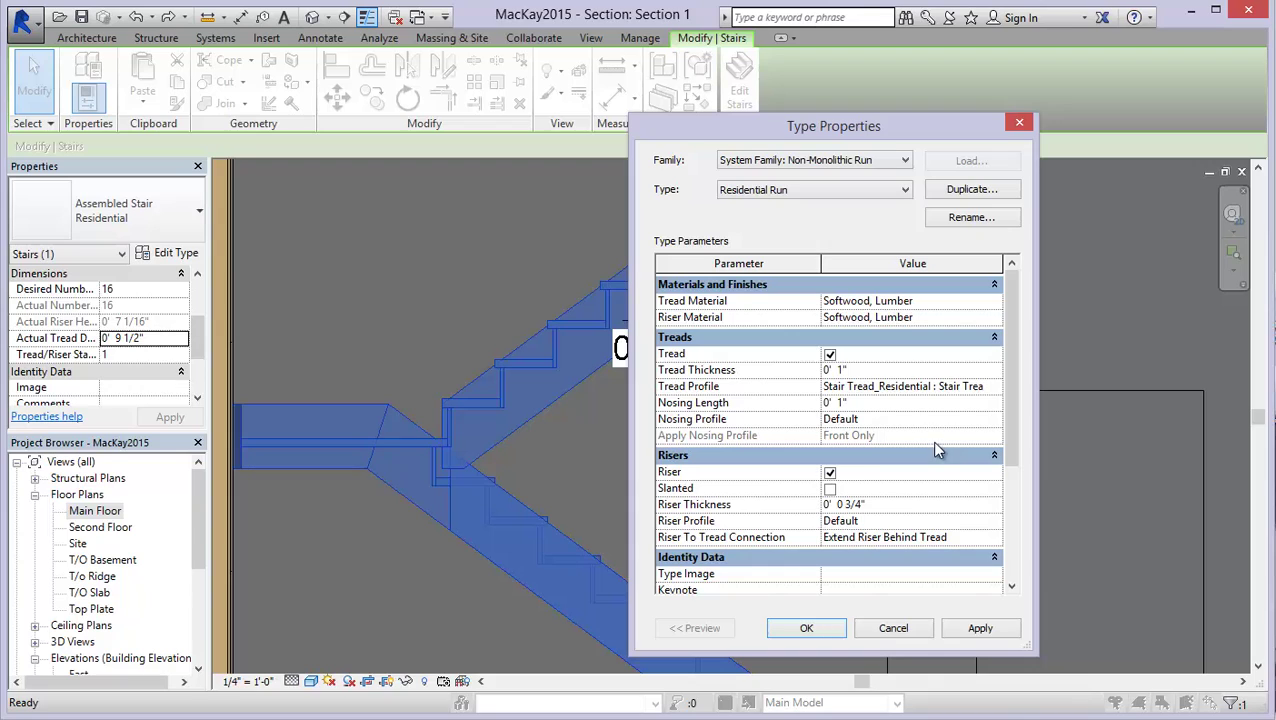
{"action": "left_click", "coordinate": [968, 630]}
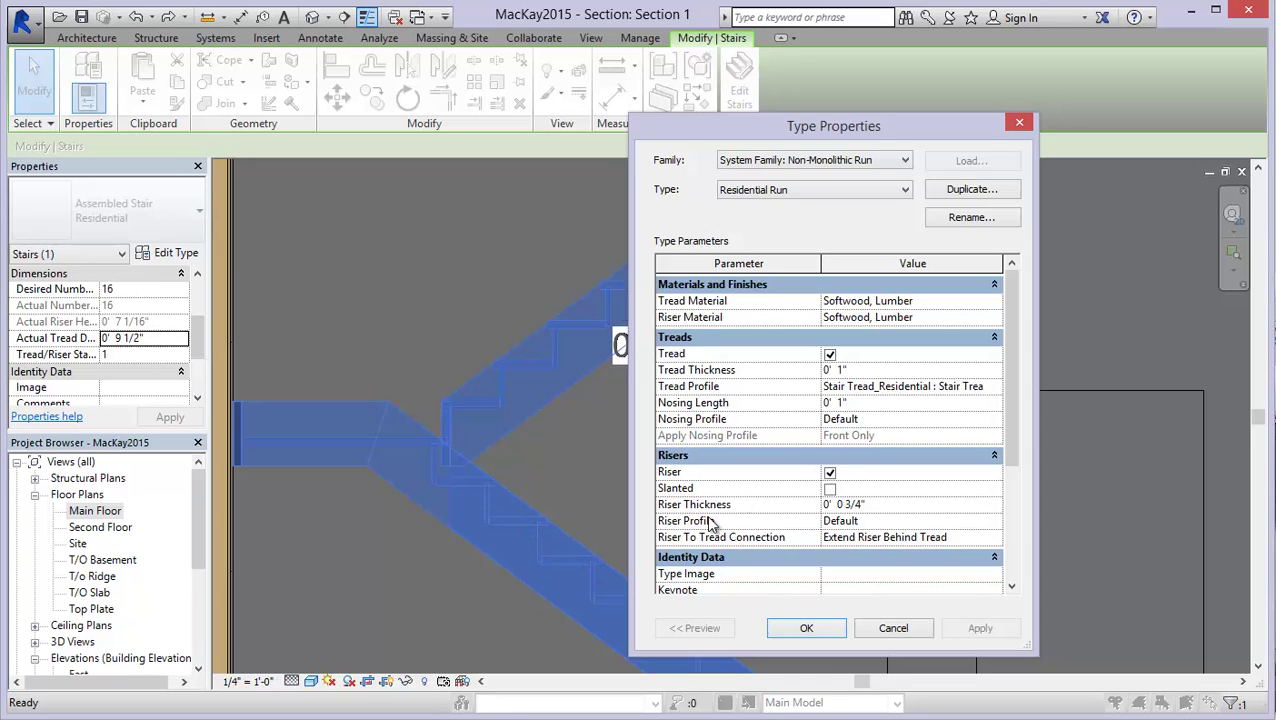
Examine the available riser profiles of the Residential Run and keep Default.
{"action": "left_click", "coordinate": [841, 401]}
{"action": "left_click", "coordinate": [866, 521]}
{"action": "left_click", "coordinate": [995, 522]}
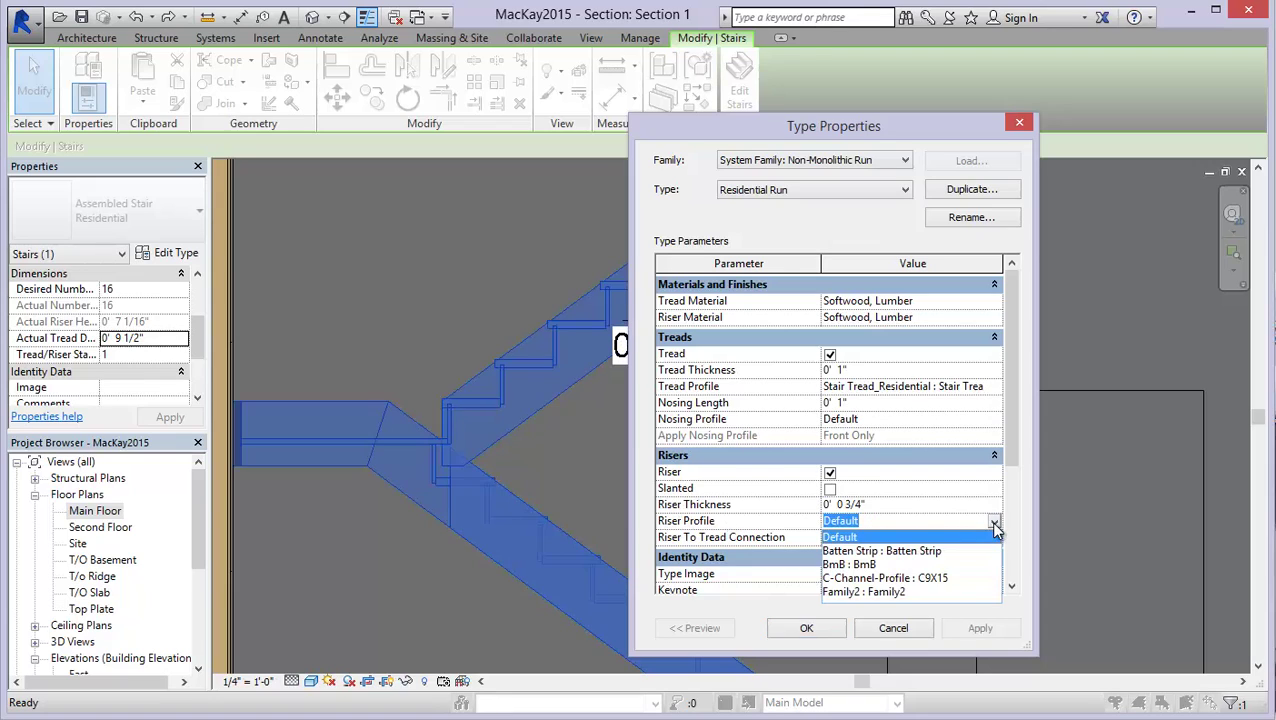
{"action": "left_click", "coordinate": [866, 538]}
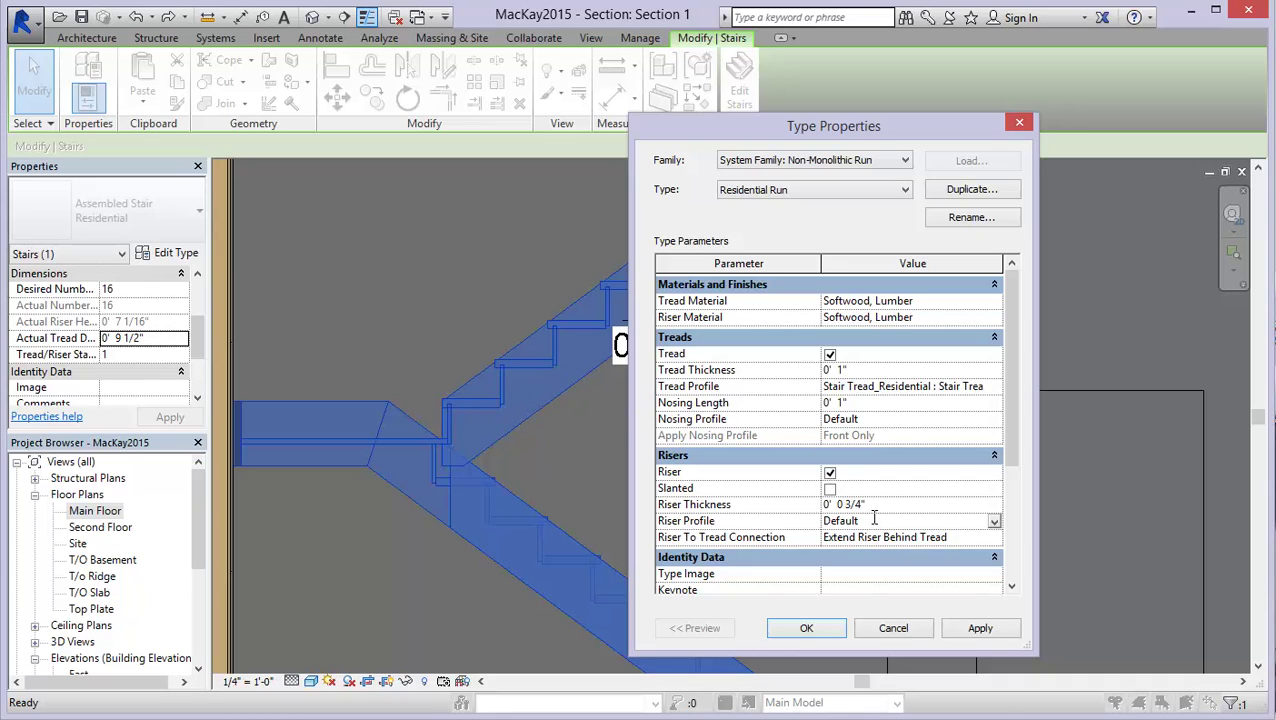
Try a tread thickness of 0' 1 1/4" on the Residential Run, and set it back to 0' 1 1/2".
{"action": "left_click", "coordinate": [843, 370]}
{"action": "left_click", "coordinate": [978, 630]}
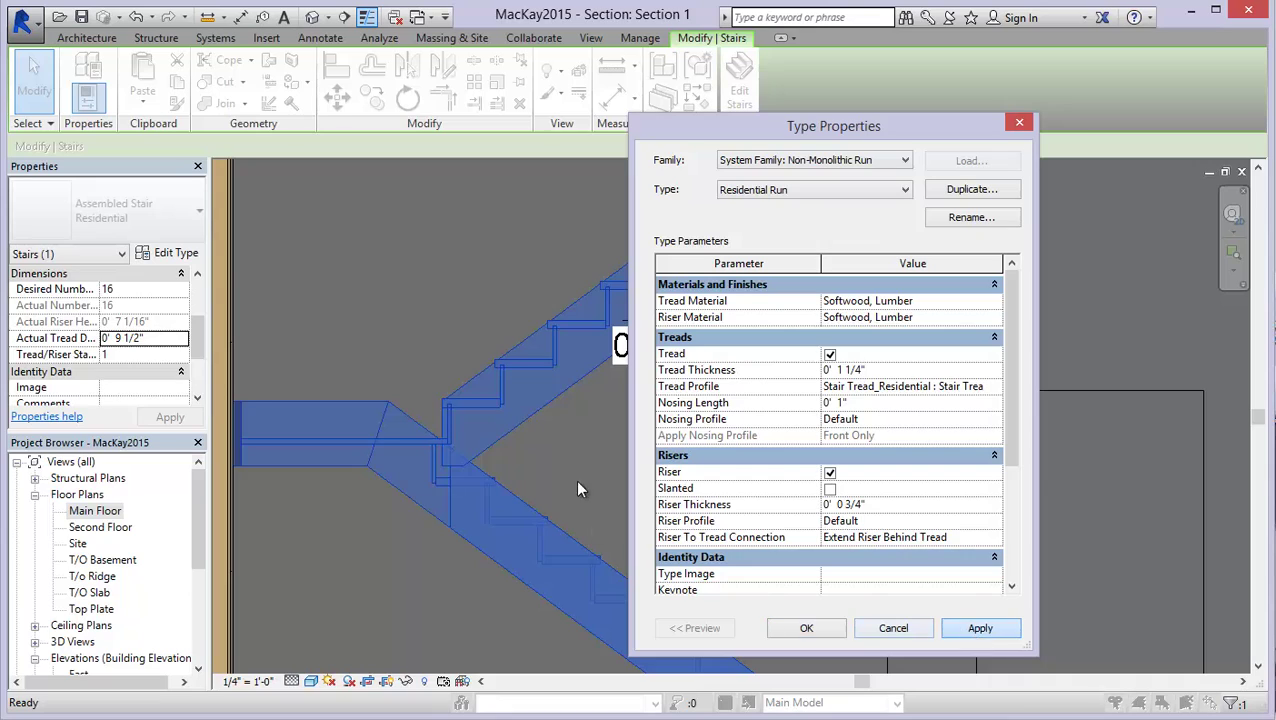
{"action": "left_click", "coordinate": [858, 370]}
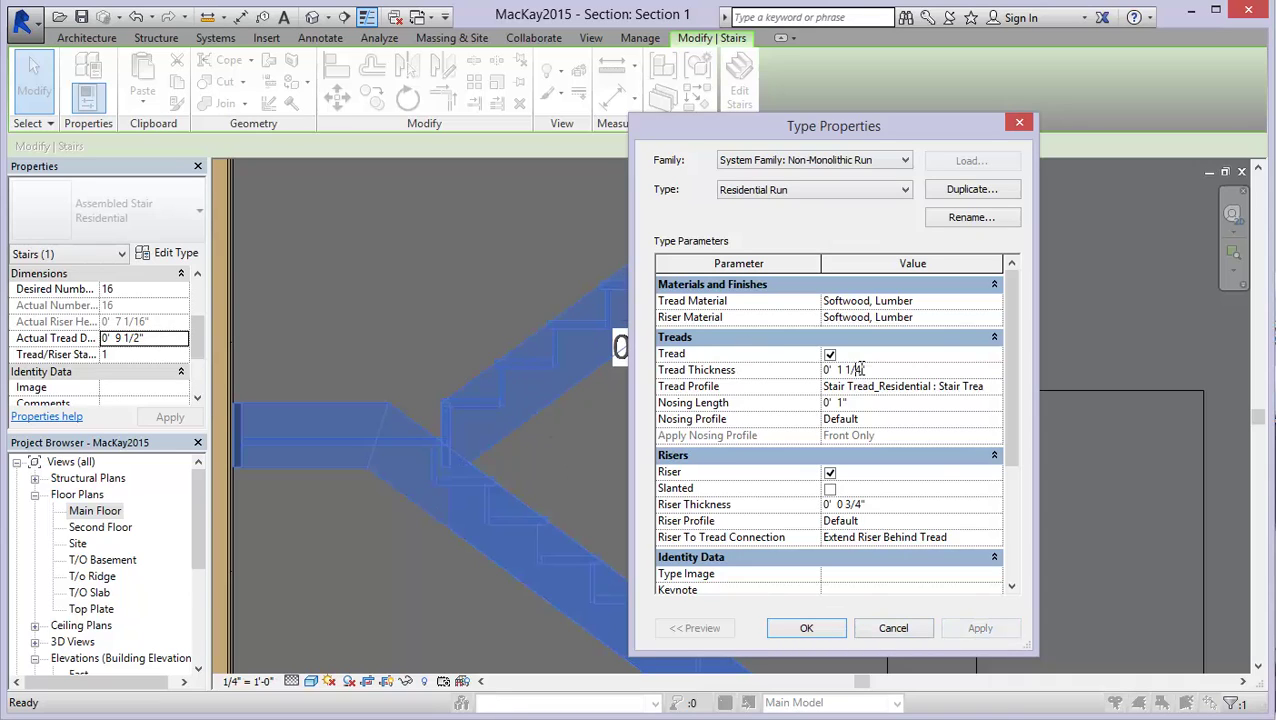
{"action": "type", "text": "2"}
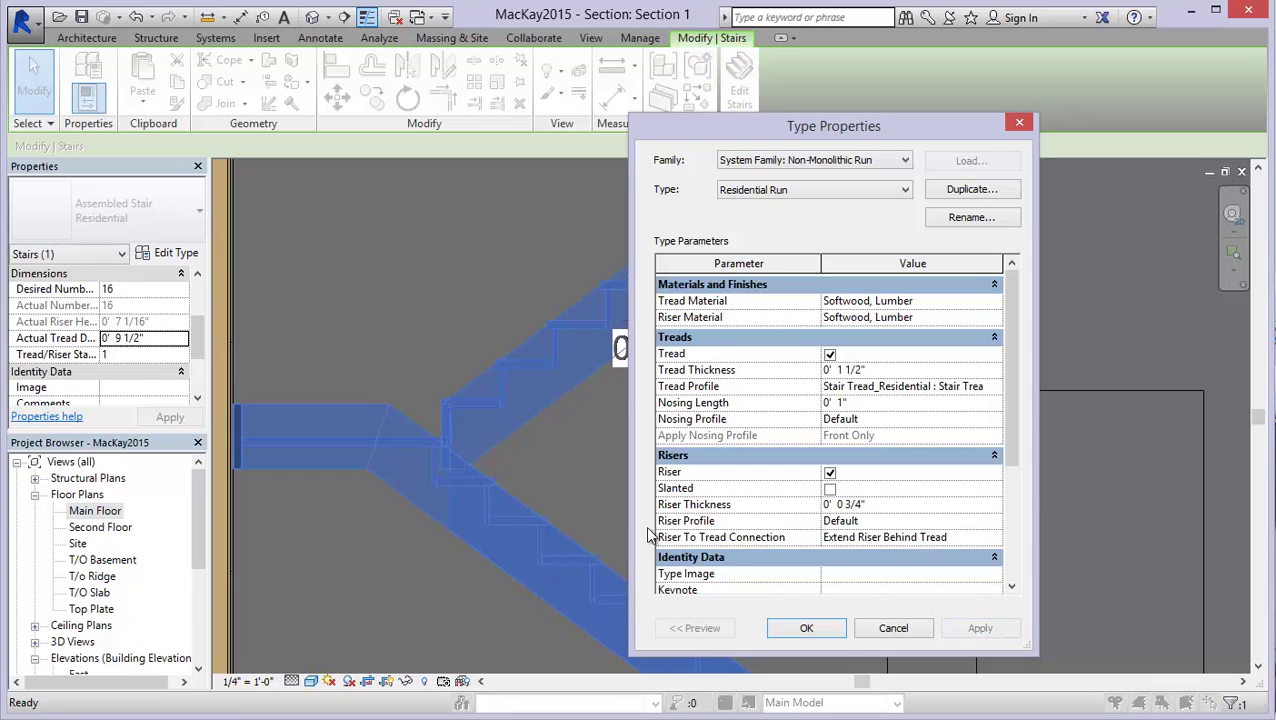
Try the Stair Tread : Stair Tread tread profile on the Residential Run, accept both type properties dialogs and inspect the treads in section.
{"action": "left_click", "coordinate": [910, 387]}
{"action": "left_click", "coordinate": [995, 387]}
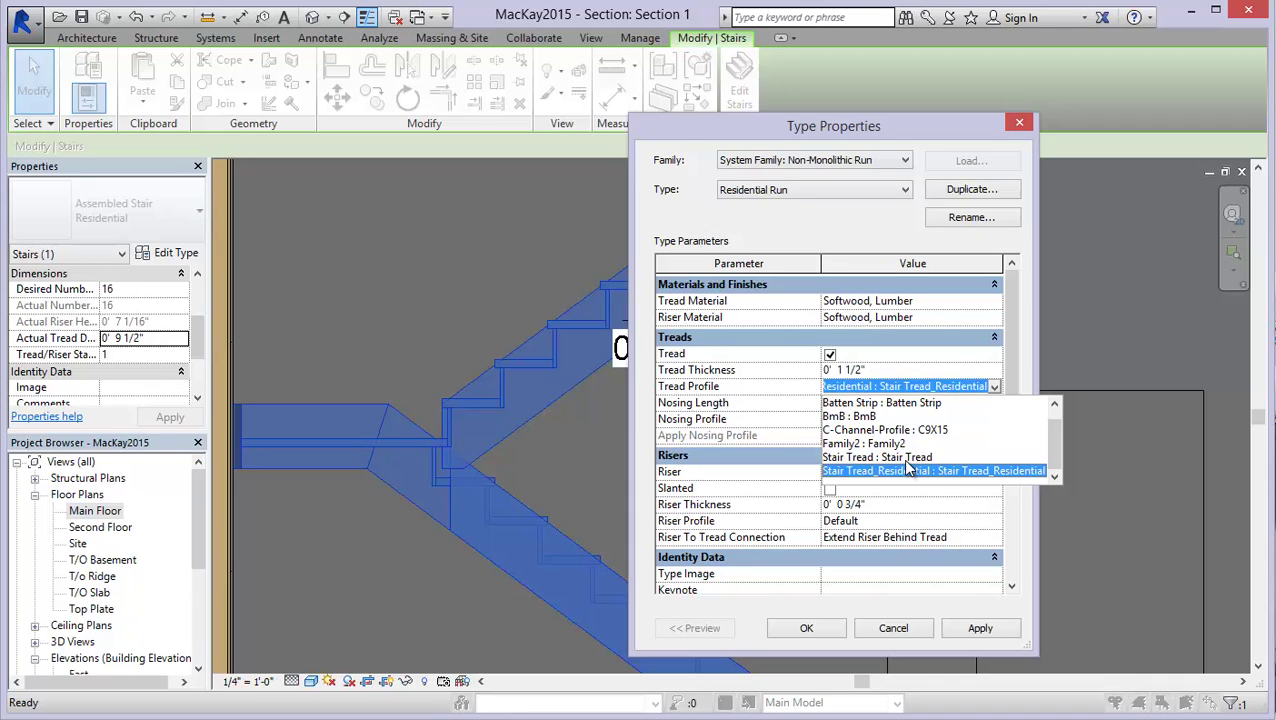
{"action": "left_click", "coordinate": [855, 459]}
{"action": "left_click", "coordinate": [980, 628]}
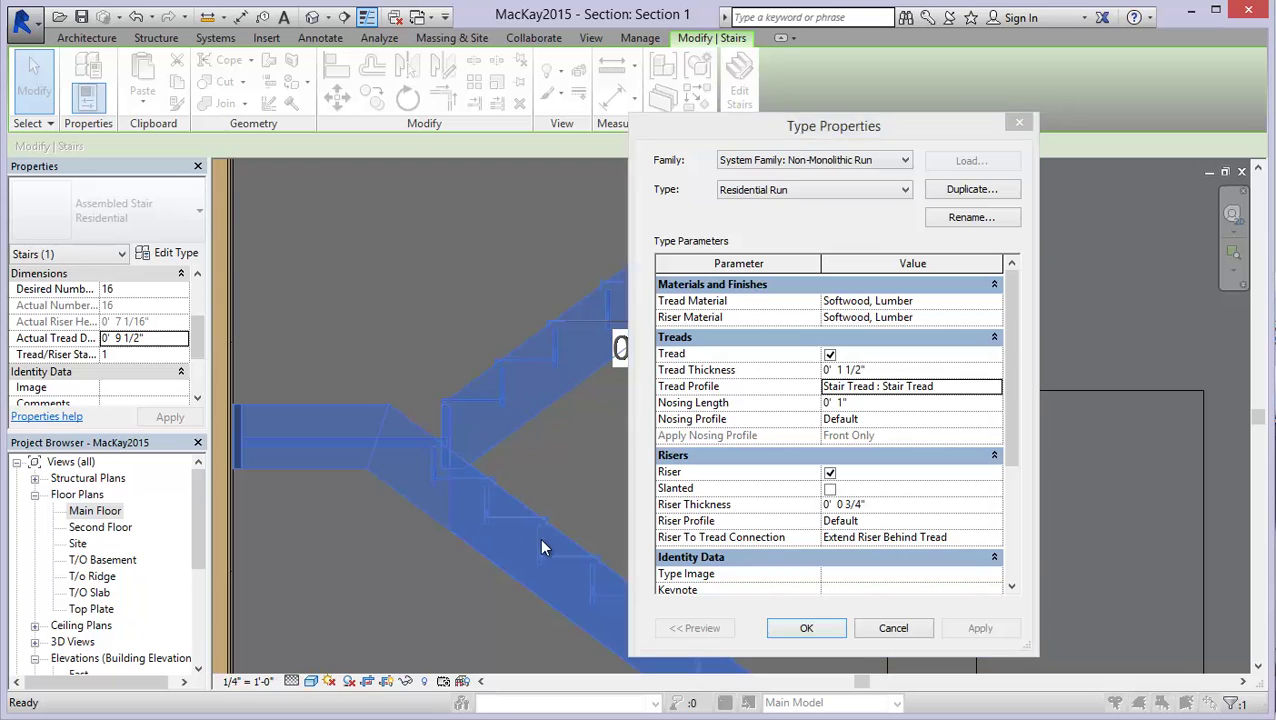
{"action": "left_click", "coordinate": [806, 628]}
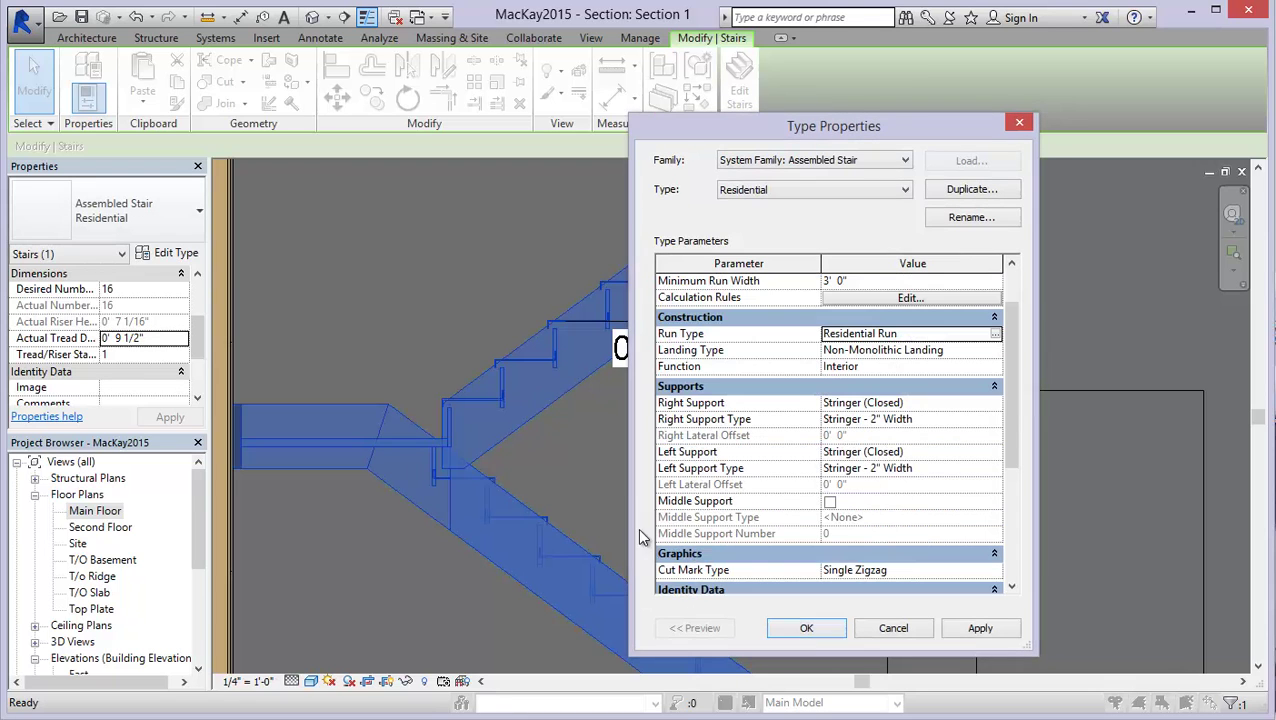
{"action": "left_click", "coordinate": [806, 630]}
{"action": "scroll", "coordinate": [458, 479], "scroll_direction": "up", "scroll_amount": 2}
{"action": "scroll", "coordinate": [407, 350], "scroll_direction": "down", "scroll_amount": 2}
{"action": "scroll", "coordinate": [521, 393], "scroll_direction": "up", "scroll_amount": 3}
{"action": "scroll", "coordinate": [555, 390], "scroll_direction": "down", "scroll_amount": 2}
{"action": "scroll", "coordinate": [649, 511], "scroll_direction": "up", "scroll_amount": 2}
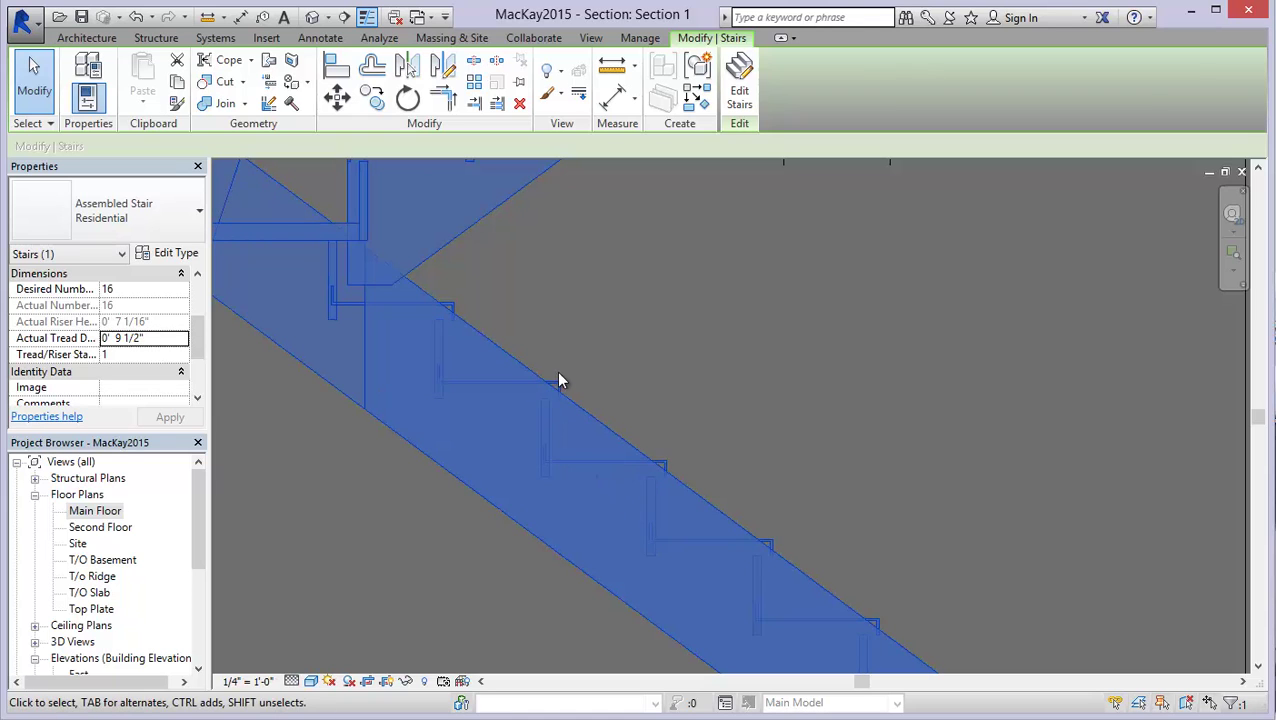
Reopen the stair's Residential Run type and set its tread profile to Stair Tread_Residential.
{"action": "left_click", "coordinate": [170, 253]}
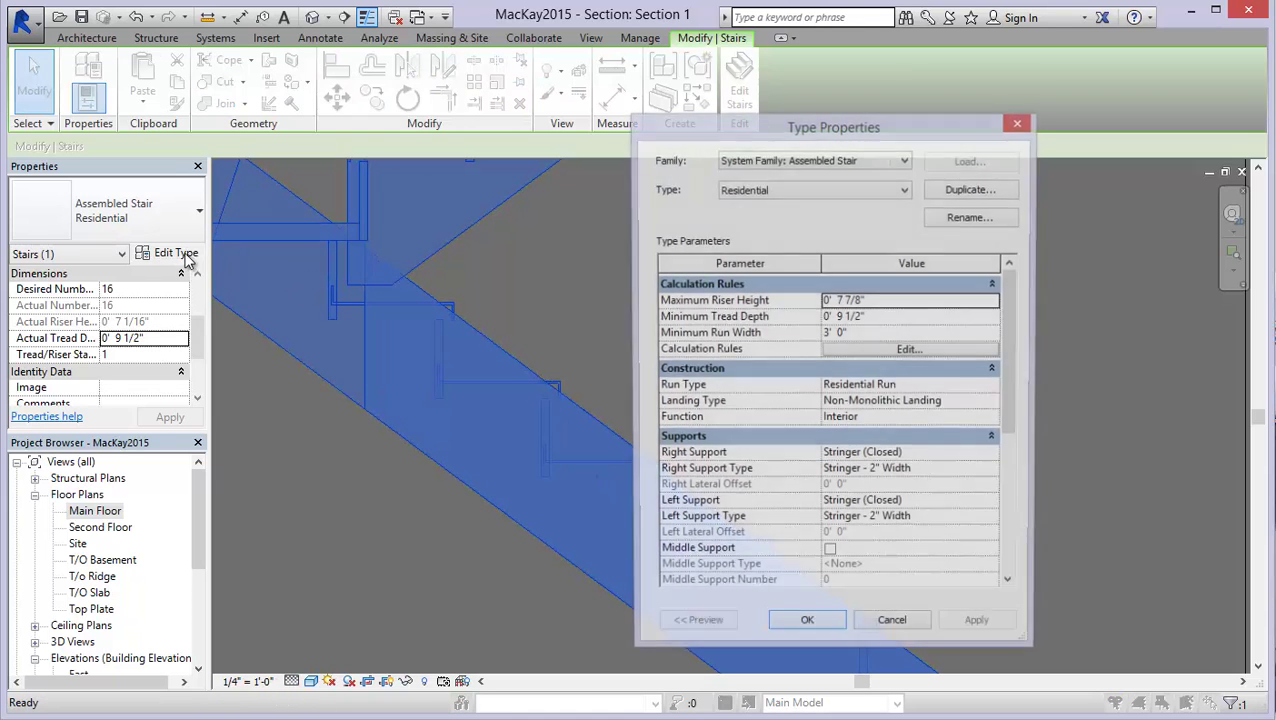
{"action": "left_click", "coordinate": [995, 386]}
{"action": "left_click", "coordinate": [997, 388]}
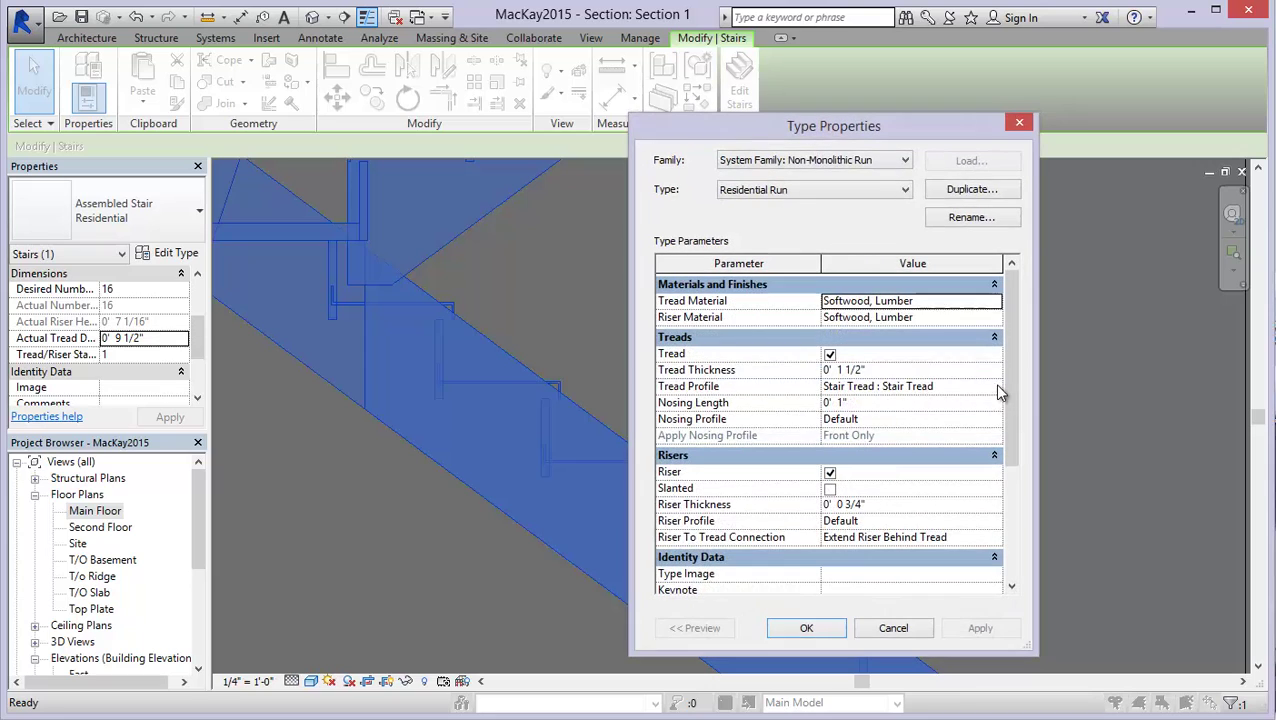
{"action": "left_click", "coordinate": [994, 386]}
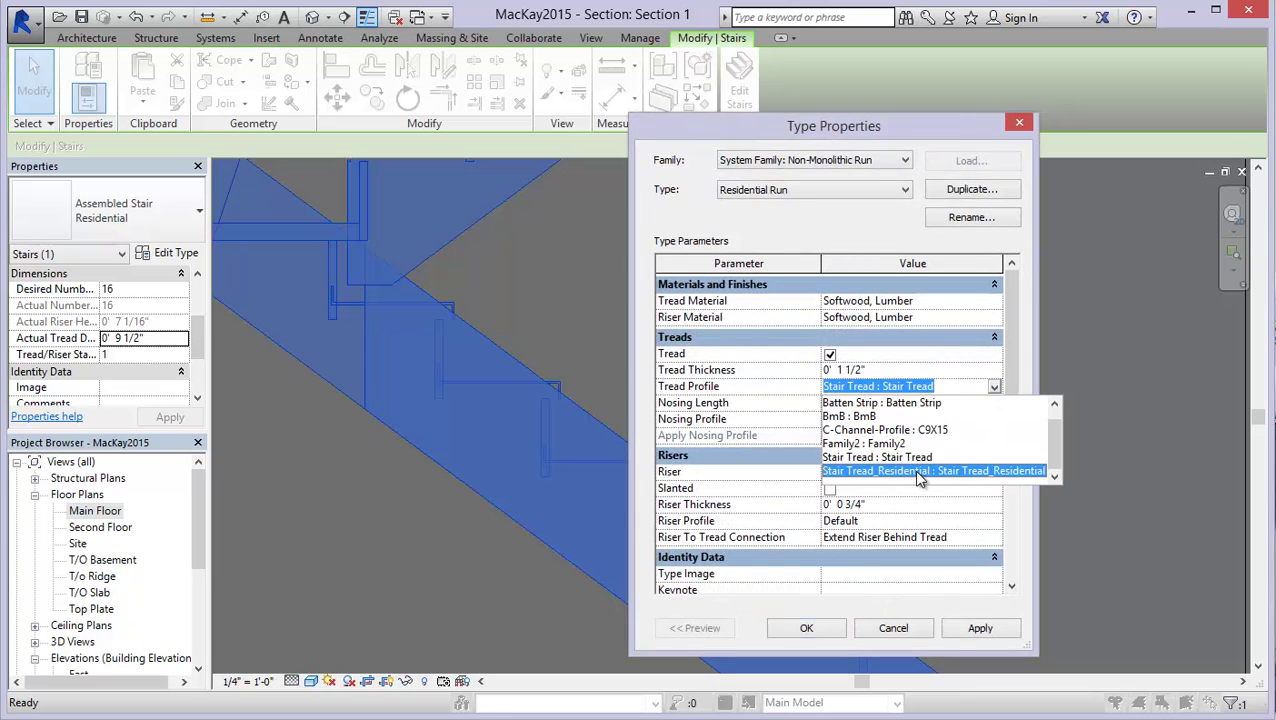
{"action": "left_click", "coordinate": [905, 471]}
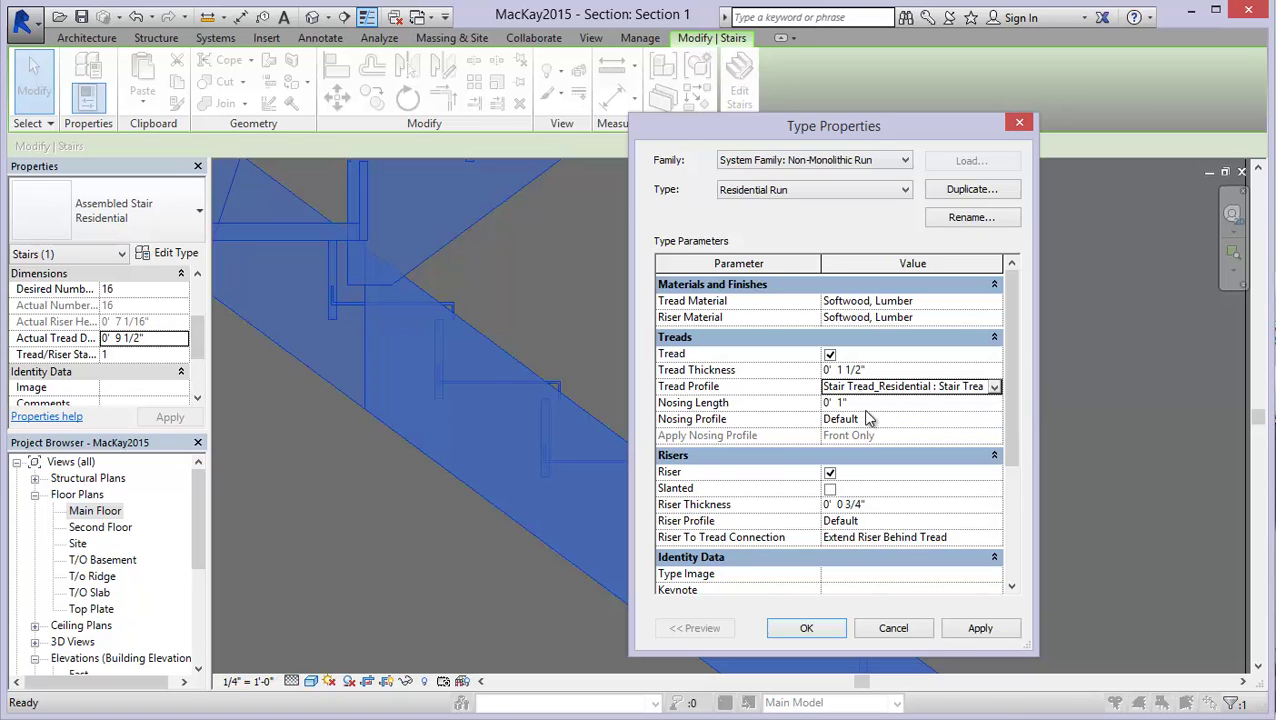
Set the nosing length of the Residential Run to 0' 3" and apply it.
{"action": "left_click", "coordinate": [842, 404]}
{"action": "double_click", "coordinate": [841, 403]}
{"action": "type", "text": "3"}
{"action": "left_click", "coordinate": [968, 634]}
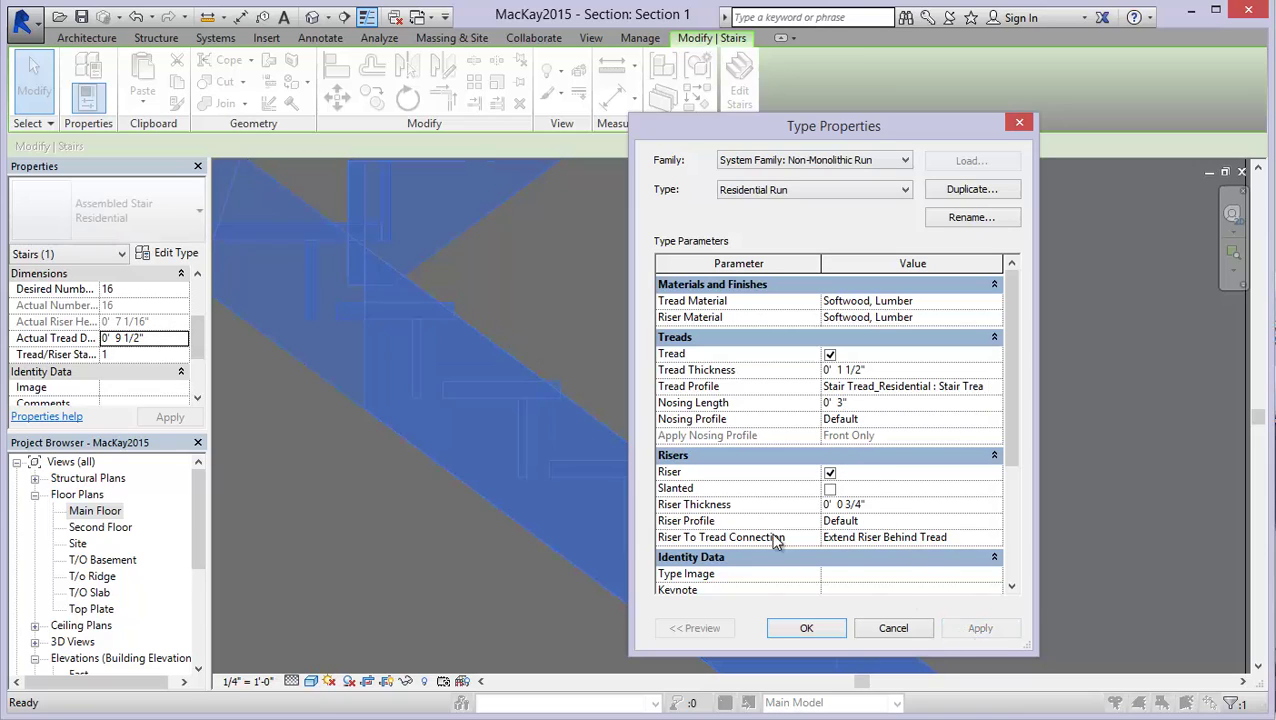
Set the nosing length of the Residential Run to 0' 1" and apply it.
{"action": "left_click", "coordinate": [841, 404]}
{"action": "double_click", "coordinate": [841, 404]}
{"action": "type", "text": "1"}
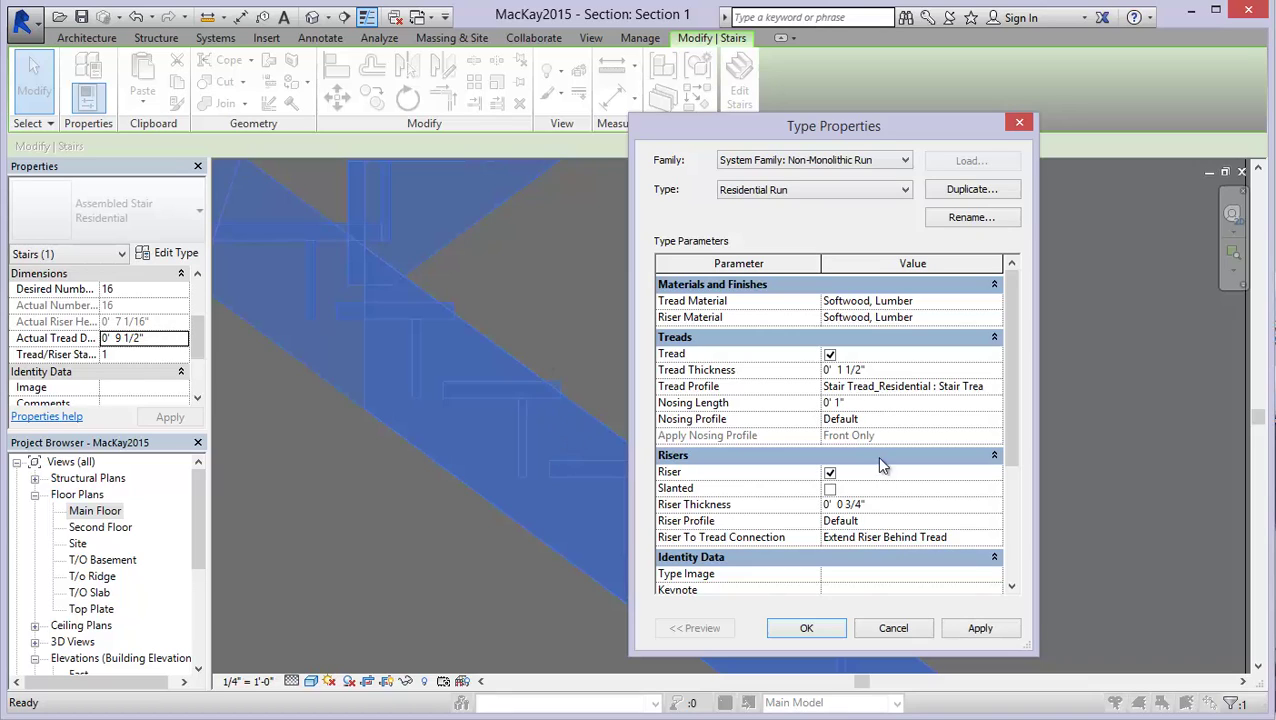
{"action": "left_click", "coordinate": [975, 633]}
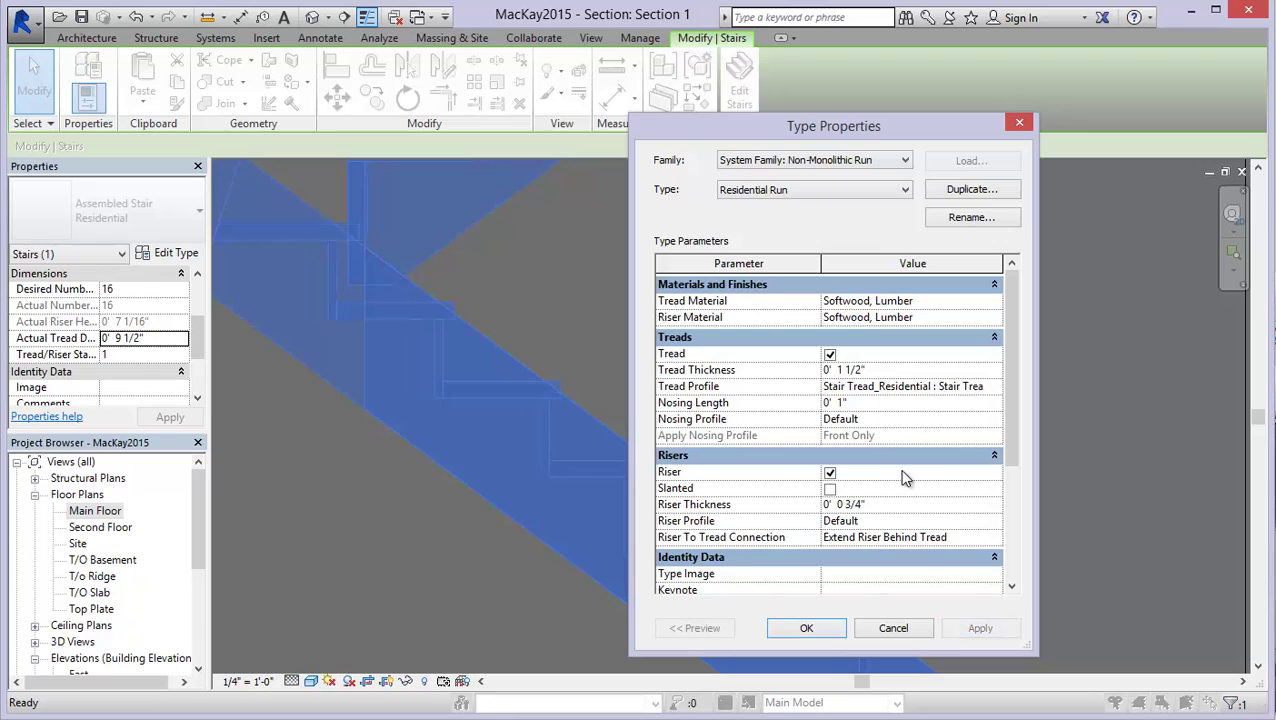
Examine the available nosing profiles of the Residential Run and keep Default.
{"action": "left_click_drag", "start_coordinate": [1008, 378], "coordinate": [1009, 403]}
{"action": "left_click", "coordinate": [997, 382]}
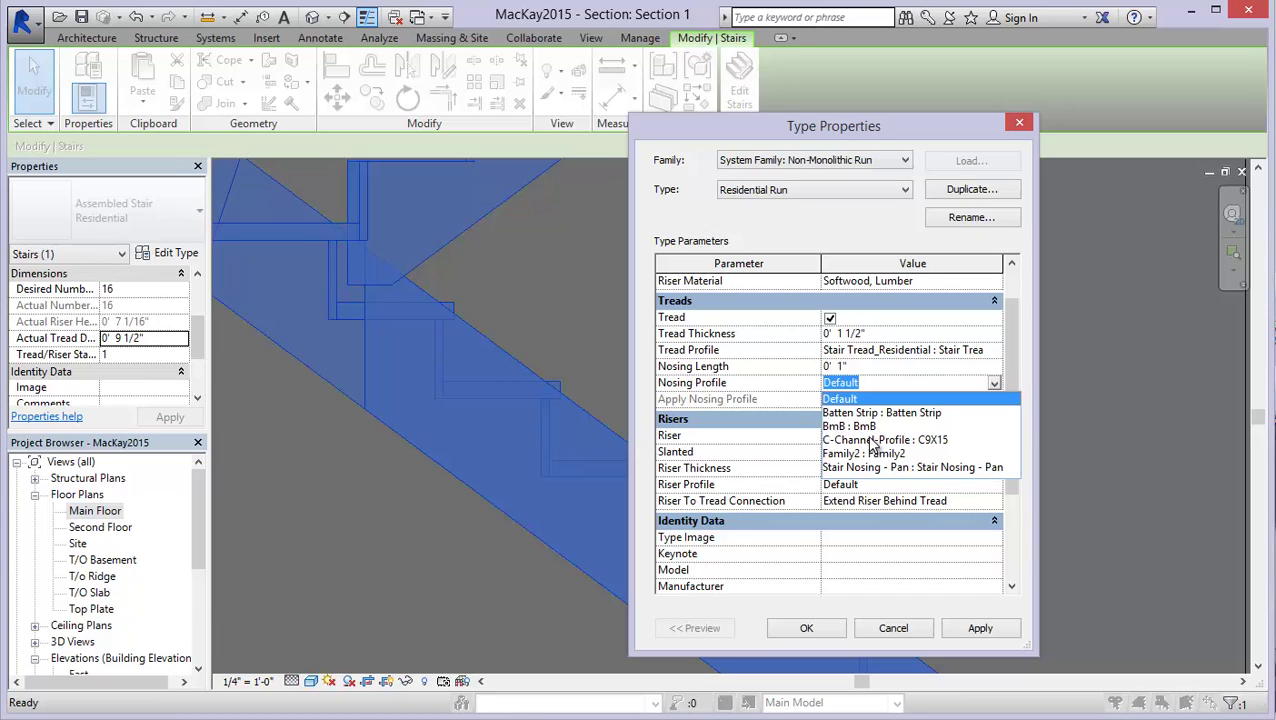
{"action": "left_click", "coordinate": [994, 386]}
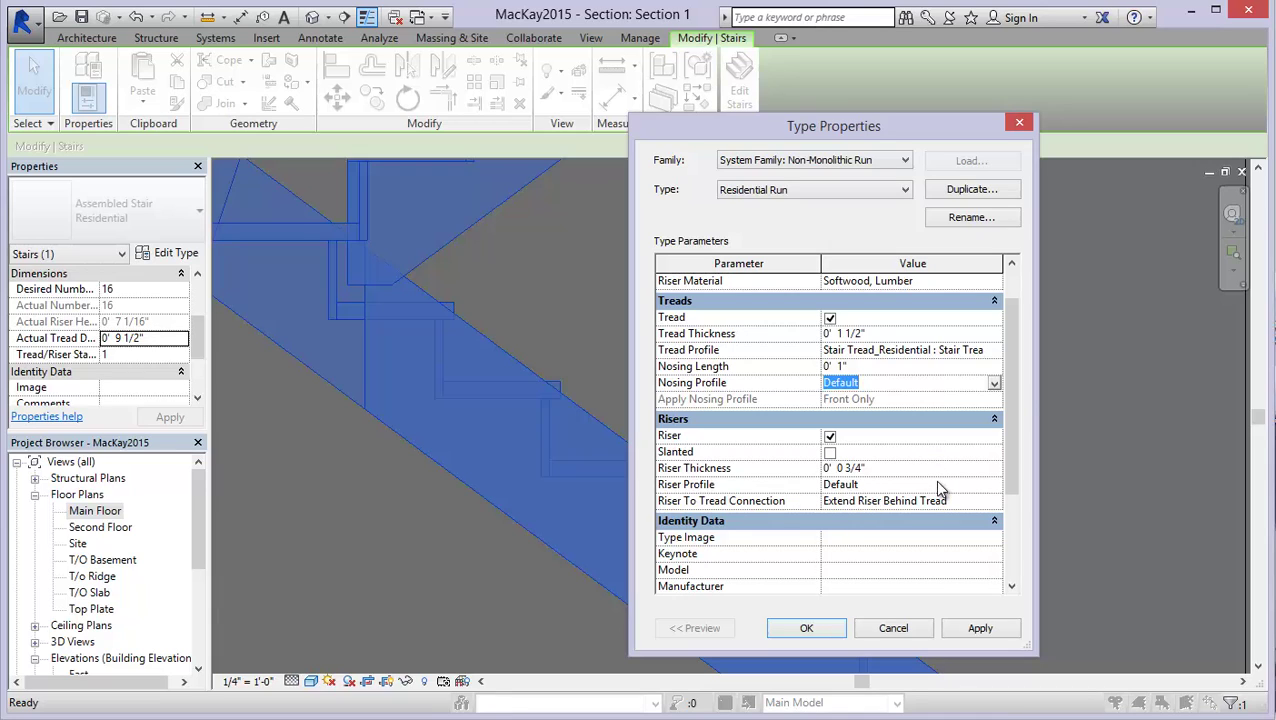
Turn off the risers of the Residential Run, apply the change and delete the dimensions that lose their references.
{"action": "scroll", "coordinate": [1013, 374], "scroll_direction": "down", "scroll_amount": 1}
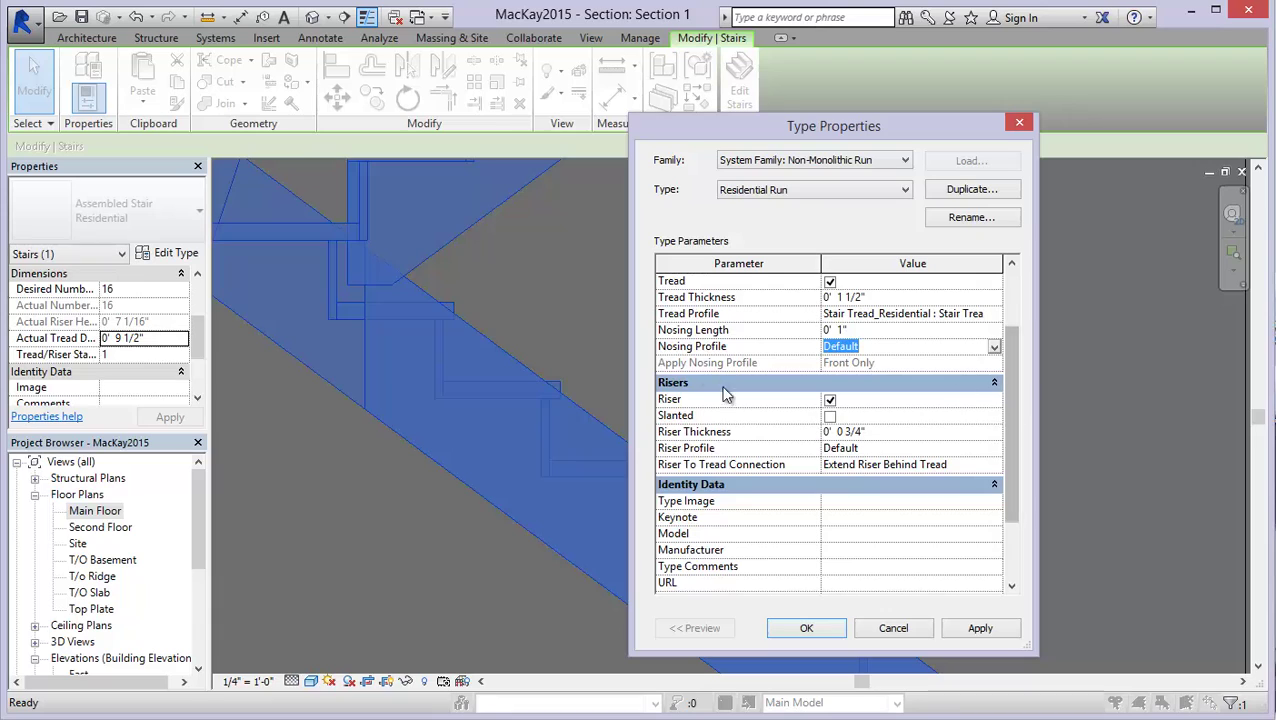
{"action": "left_click", "coordinate": [829, 400]}
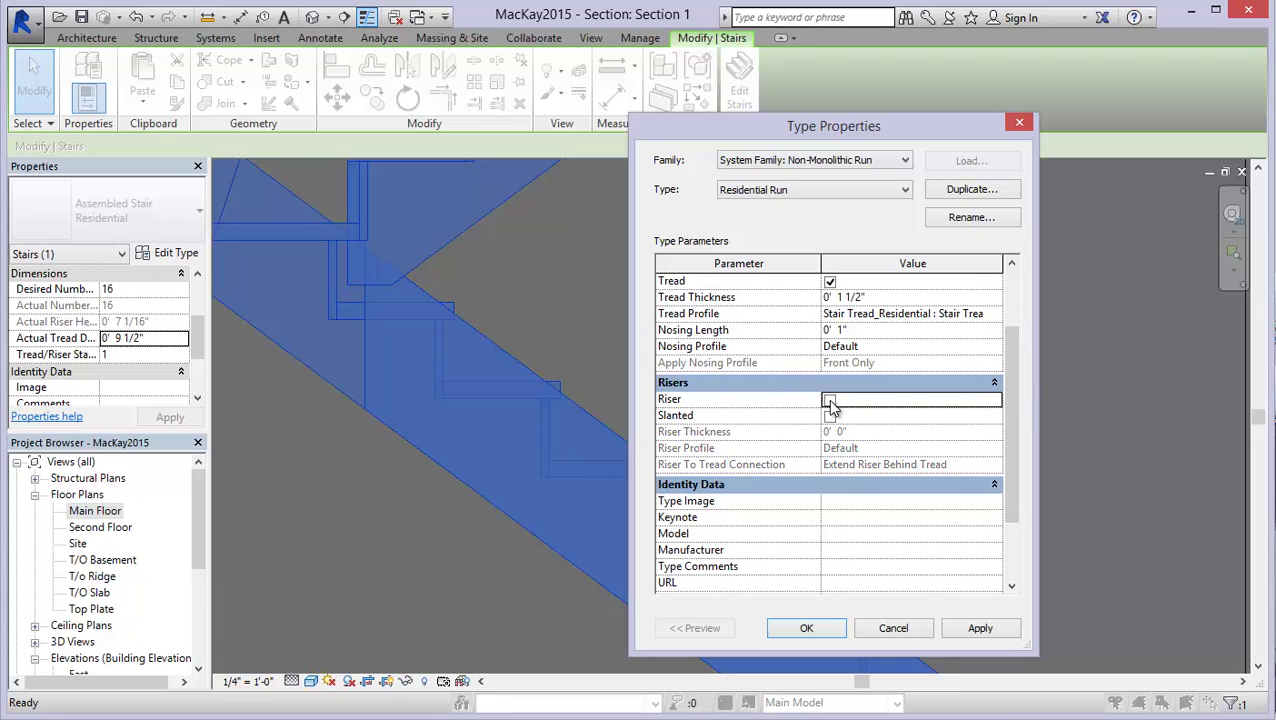
{"action": "left_click", "coordinate": [950, 626]}
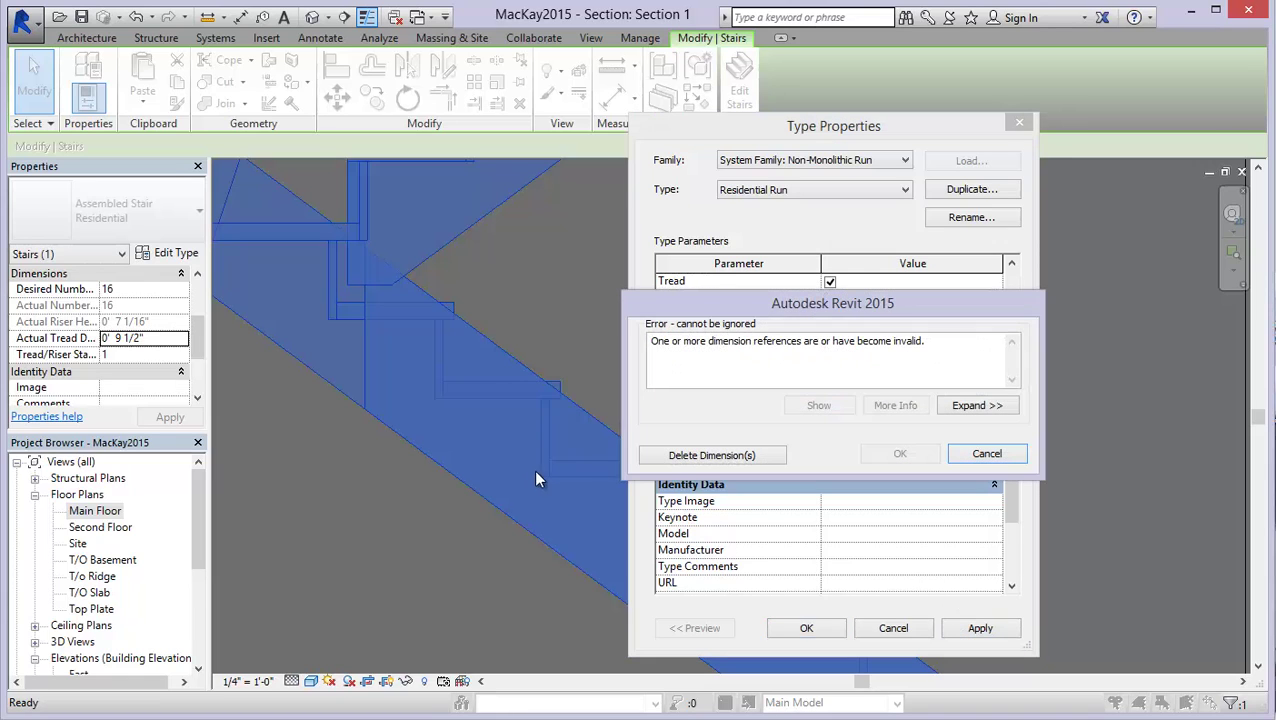
{"action": "left_click", "coordinate": [668, 454]}
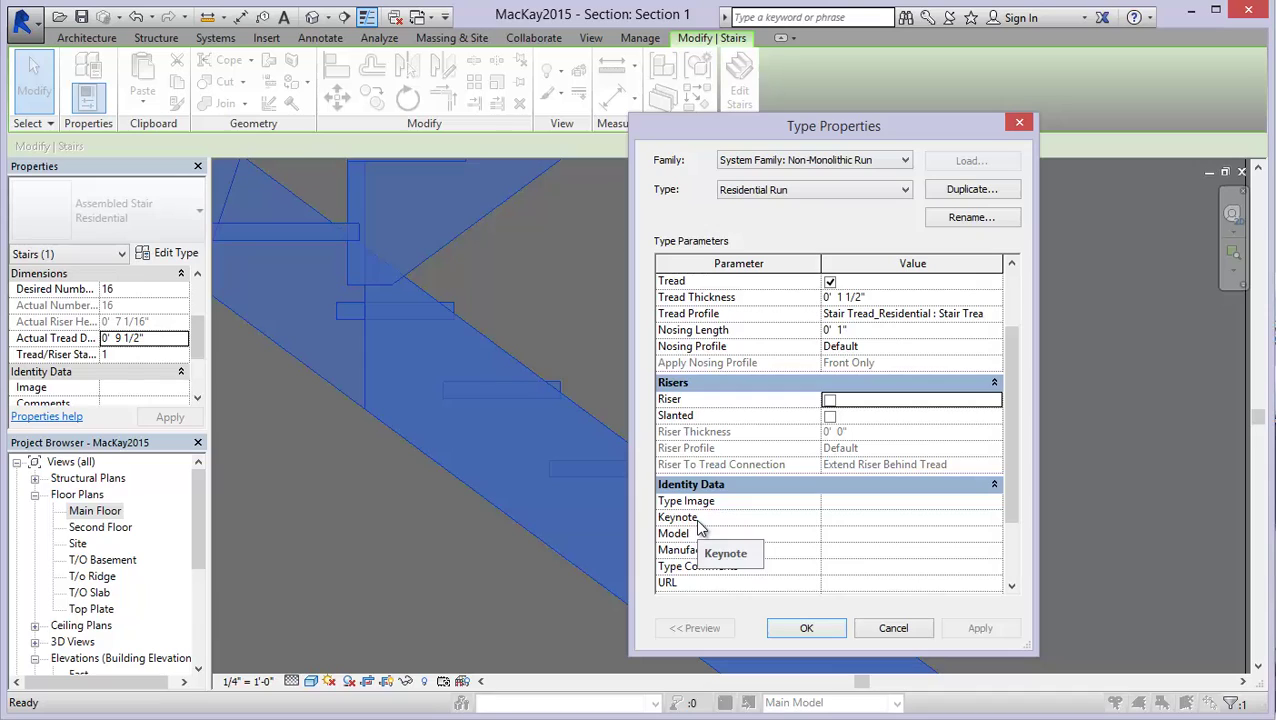
Turn the Residential Run's risers on again without slanting, set the riser thickness to 0' 1" and apply it.
{"action": "left_click", "coordinate": [828, 400]}
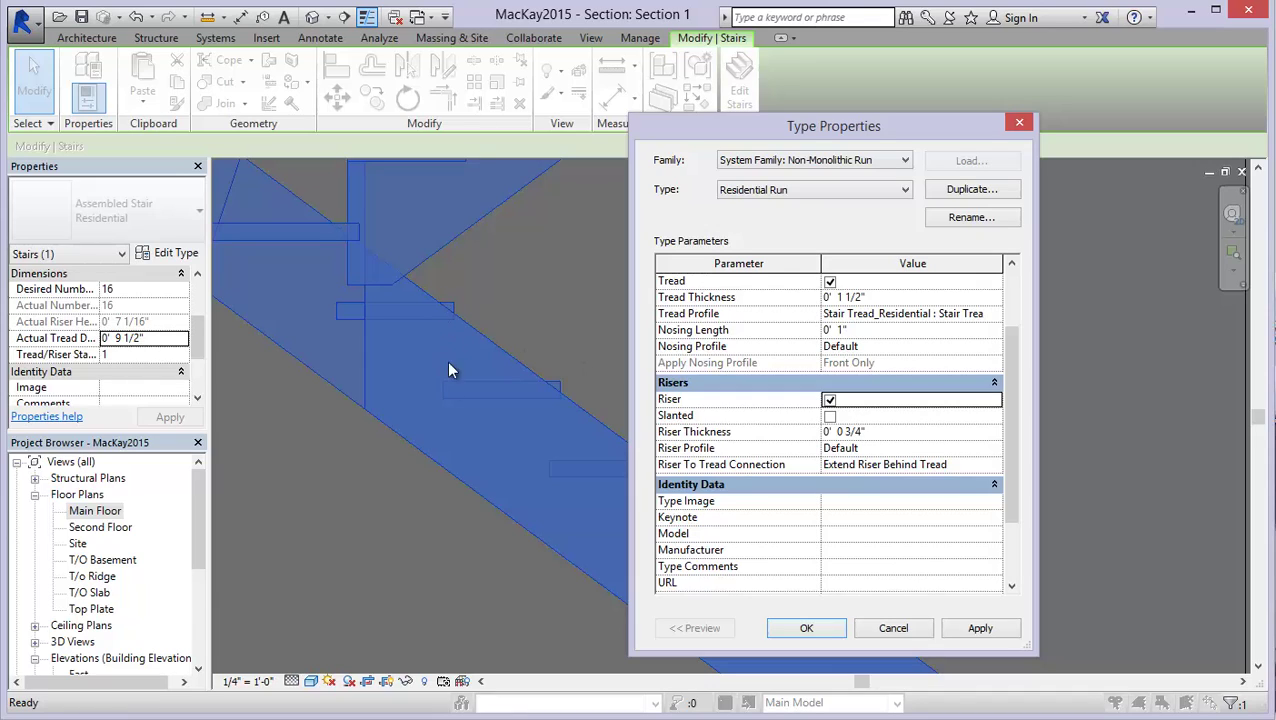
{"action": "left_click", "coordinate": [830, 416]}
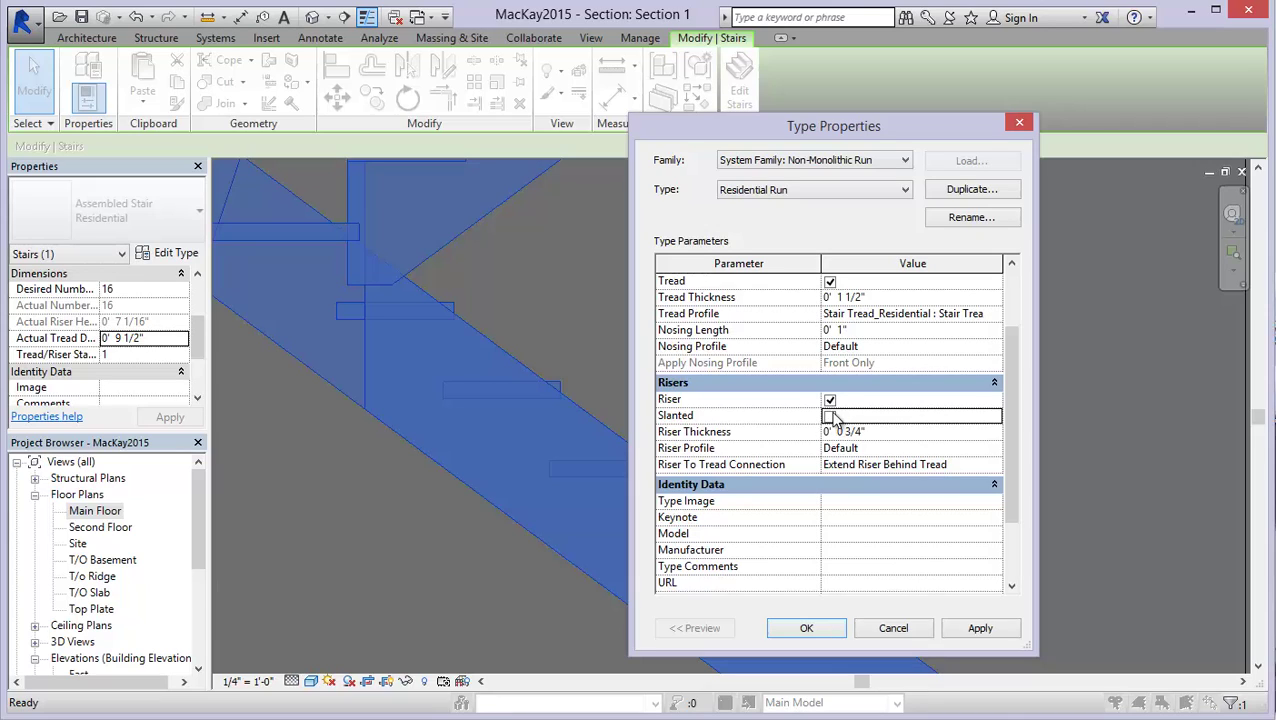
{"action": "left_click", "coordinate": [856, 432]}
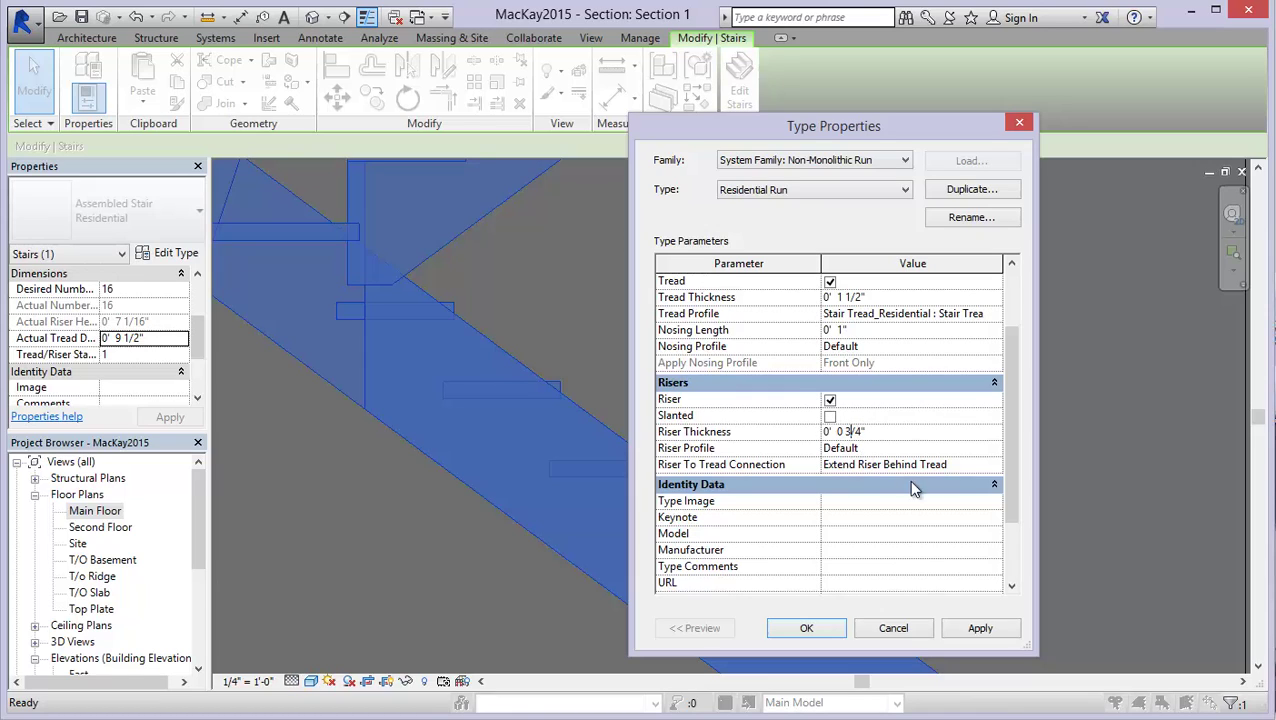
{"action": "left_click_drag", "start_coordinate": [860, 431], "coordinate": [843, 431]}
{"action": "type", "text": "1"}
{"action": "left_click", "coordinate": [980, 628]}
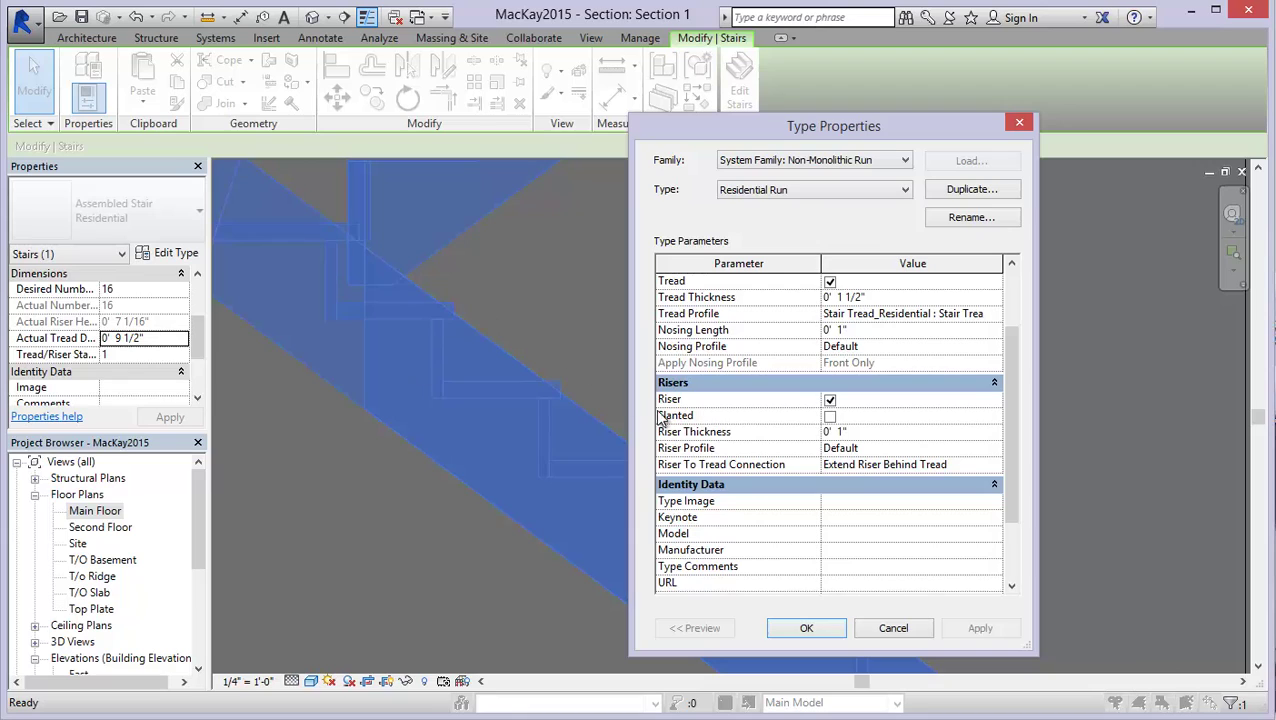
Examine the available riser profiles of the Residential Run and keep Default.
{"action": "left_click", "coordinate": [876, 451]}
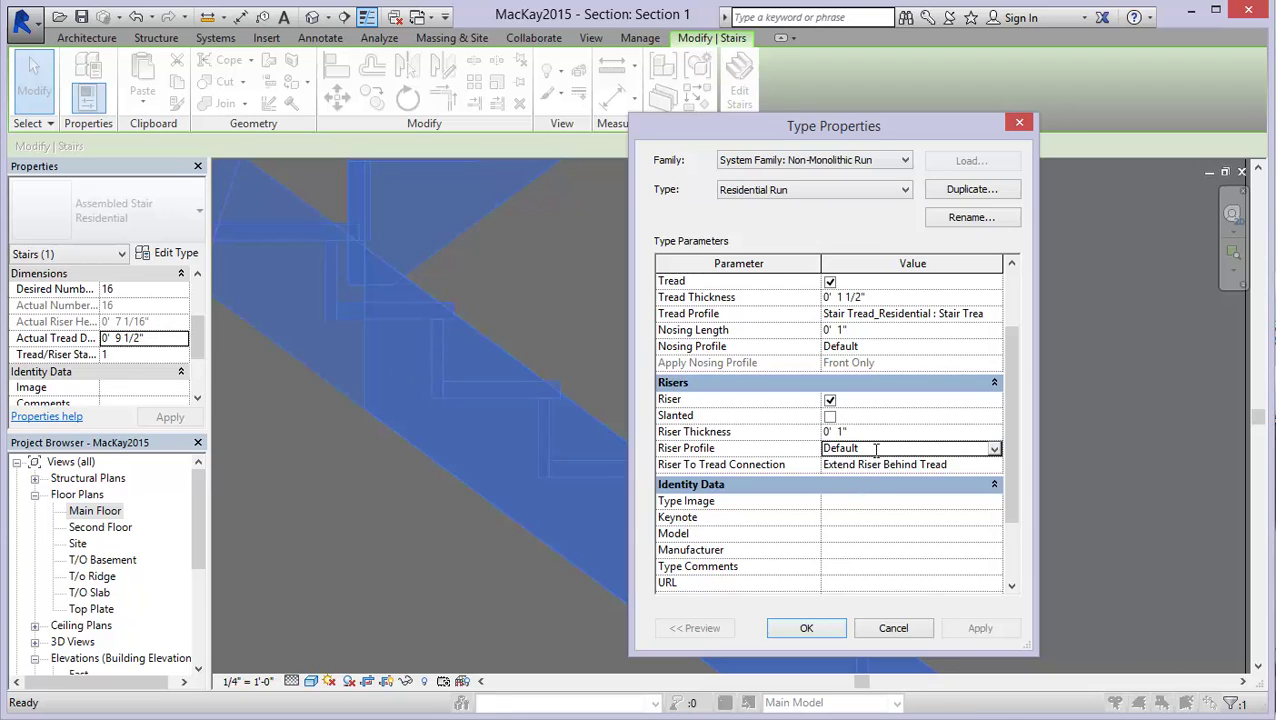
{"action": "left_click", "coordinate": [994, 451]}
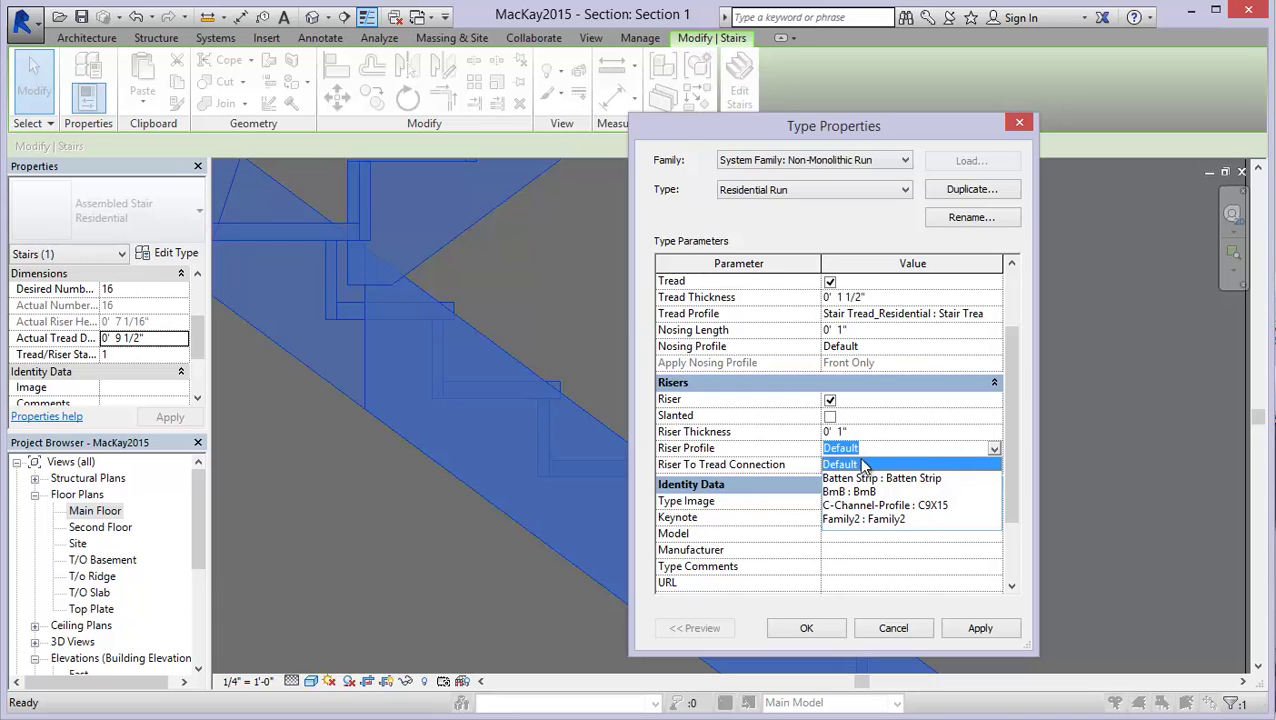
{"action": "left_click", "coordinate": [893, 447]}
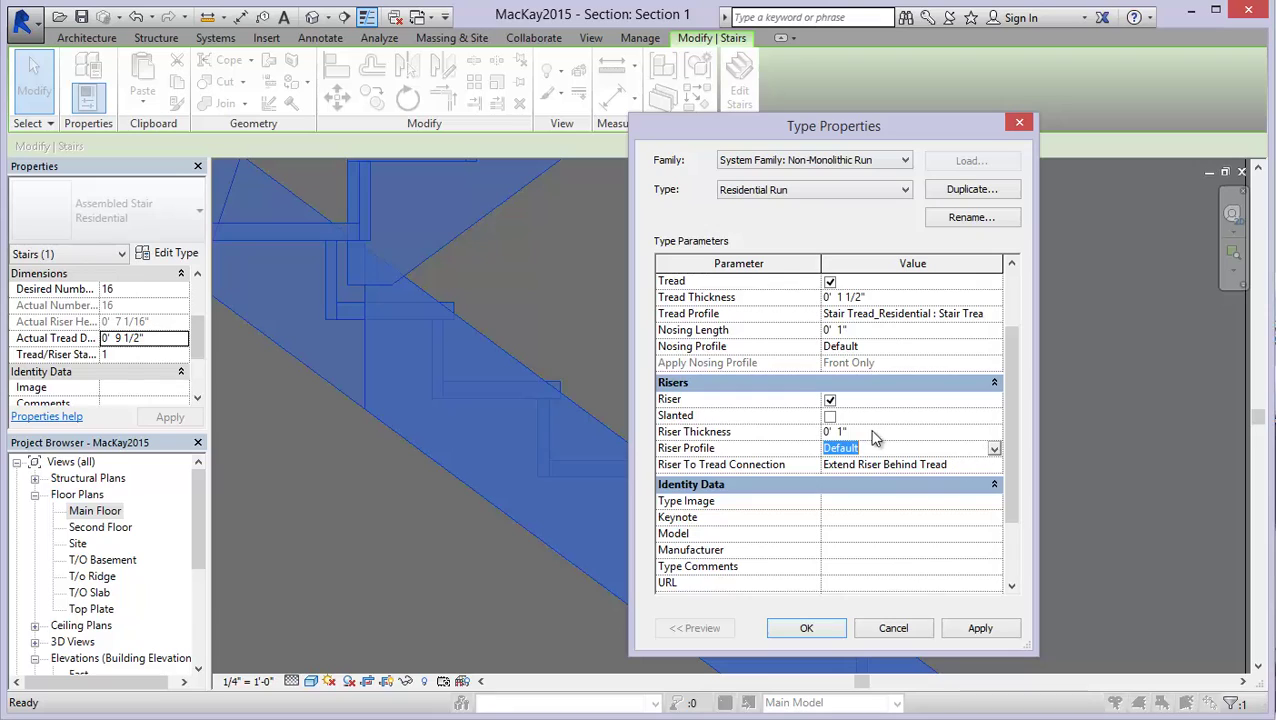
Set the riser thickness of the Residential Run to 0' 0 3/4" and apply it.
{"action": "left_click", "coordinate": [843, 432]}
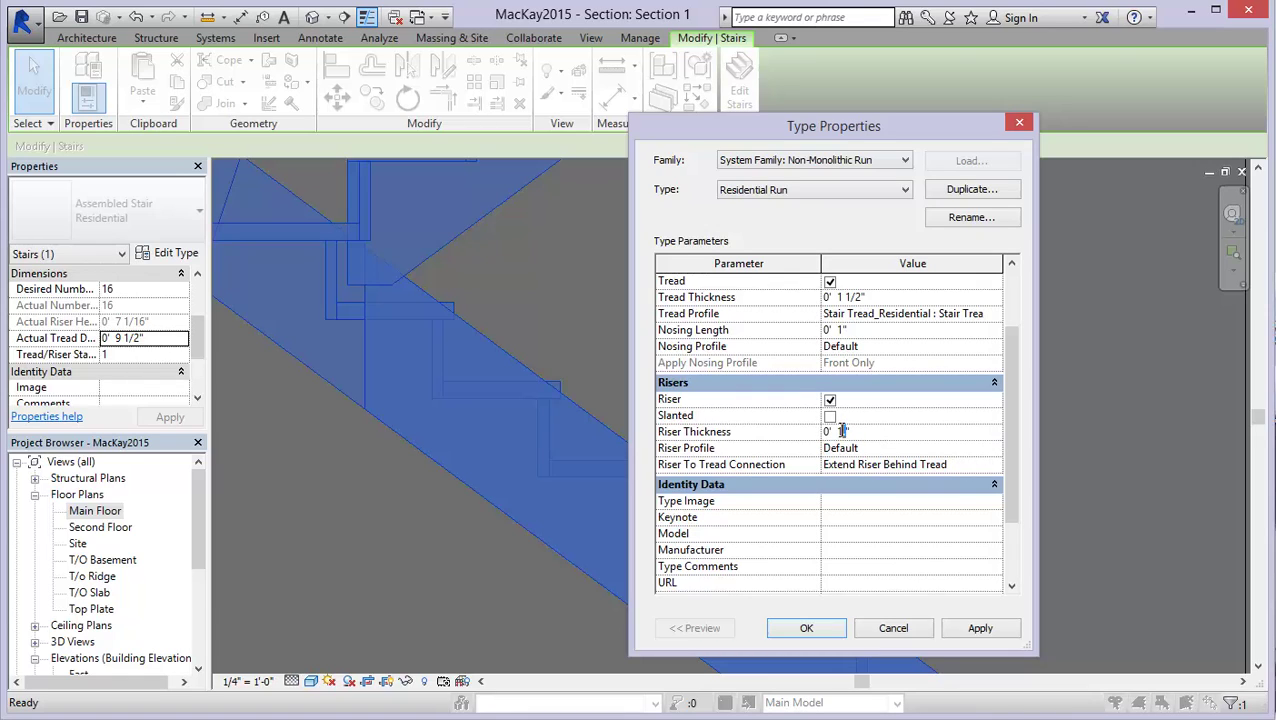
{"action": "key", "text": "BackSpace"}
{"action": "type", "text": "3/4"}
{"action": "left_click", "coordinate": [966, 632]}
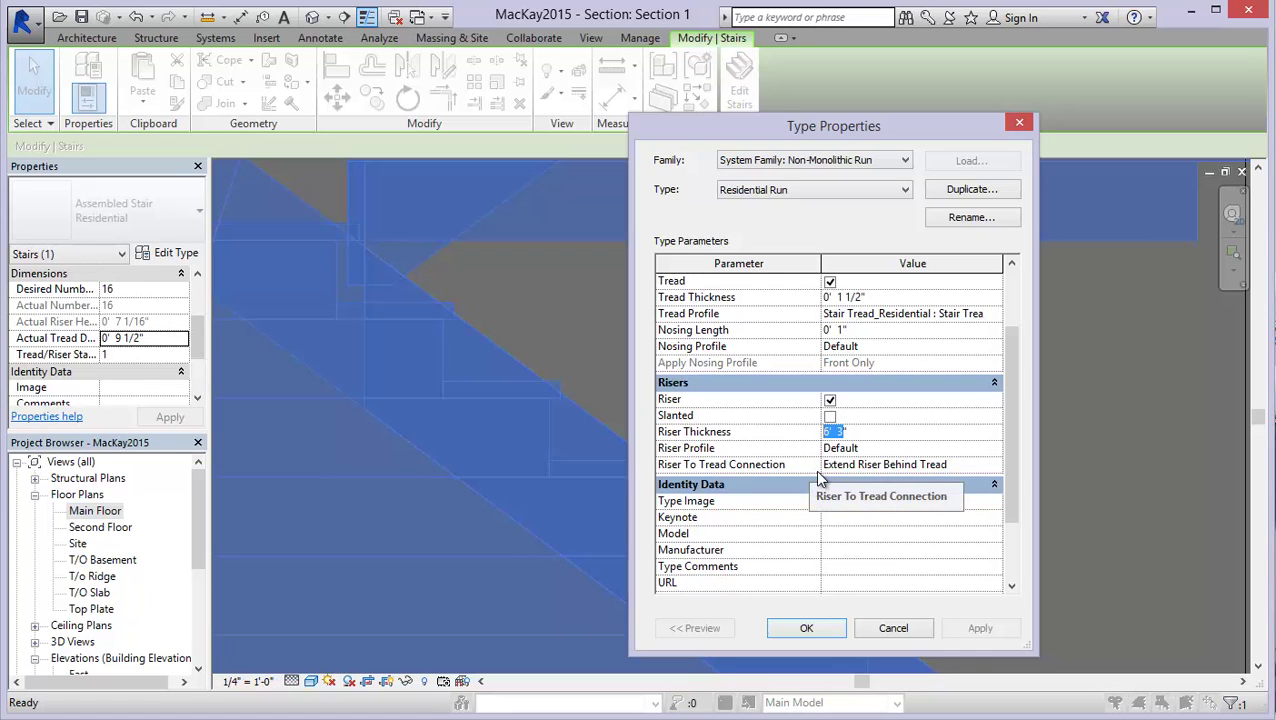
{"action": "type", "text": "3/"}
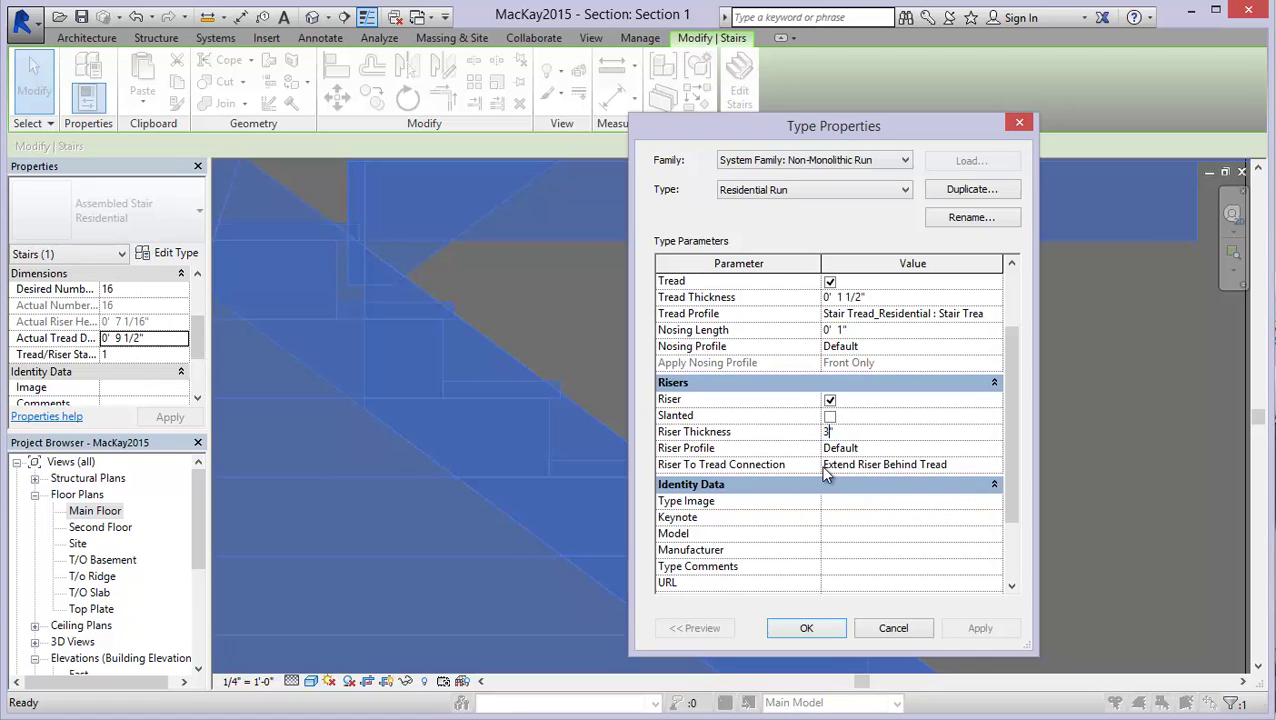
{"action": "type", "text": "4"}
{"action": "left_click", "coordinate": [968, 630]}
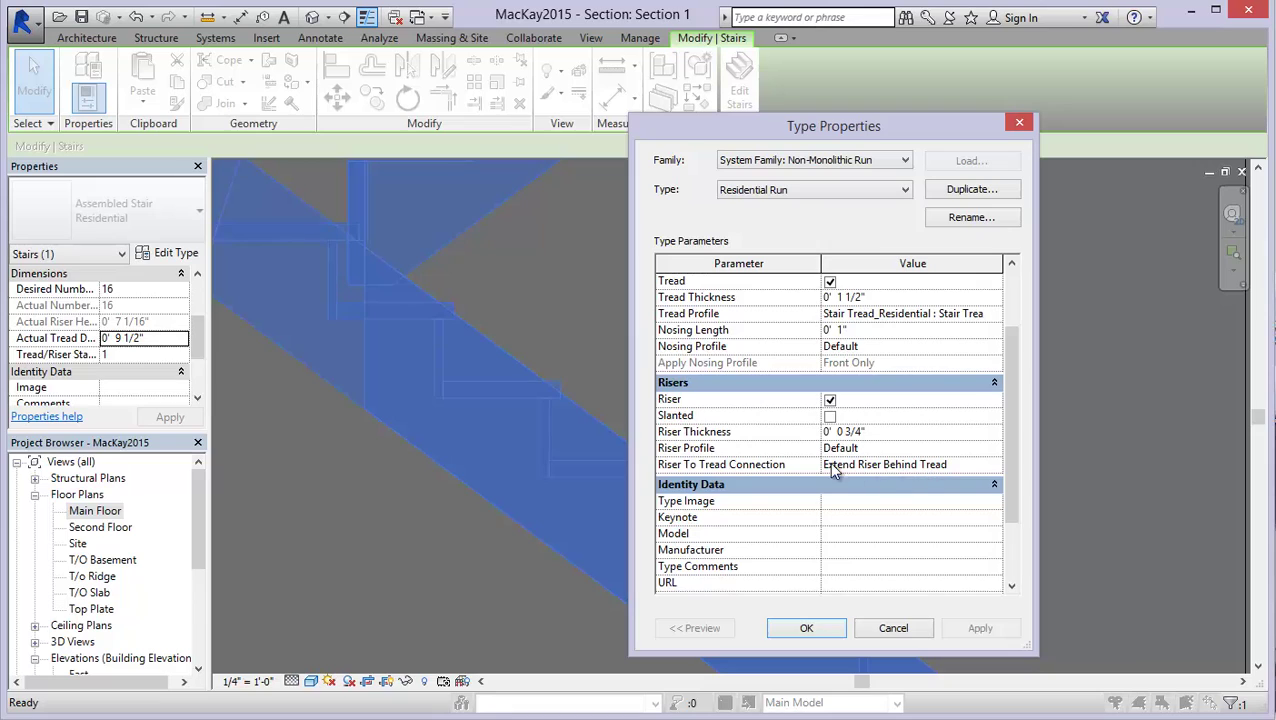
Try the Extend Tread Under Riser and Join All Risers And Treads connections on the Residential Run, applying each one.
{"action": "left_click", "coordinate": [995, 466]}
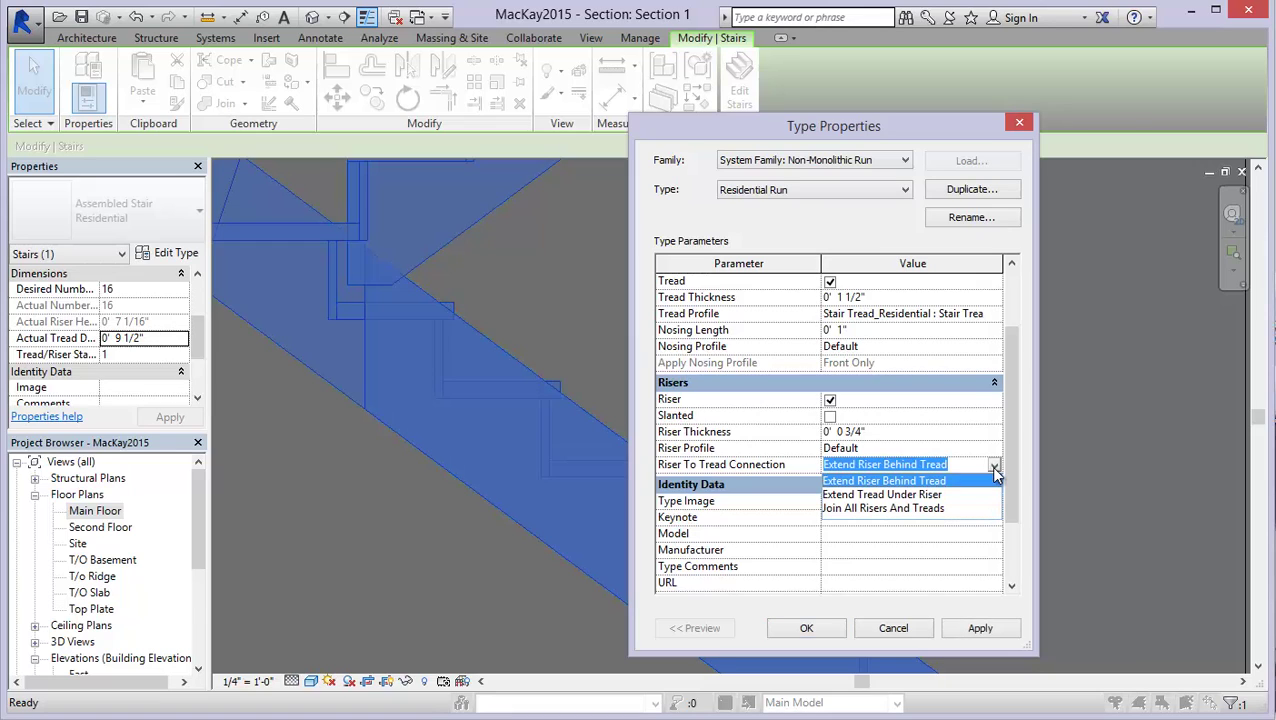
{"action": "left_click", "coordinate": [868, 495]}
{"action": "left_click", "coordinate": [979, 628]}
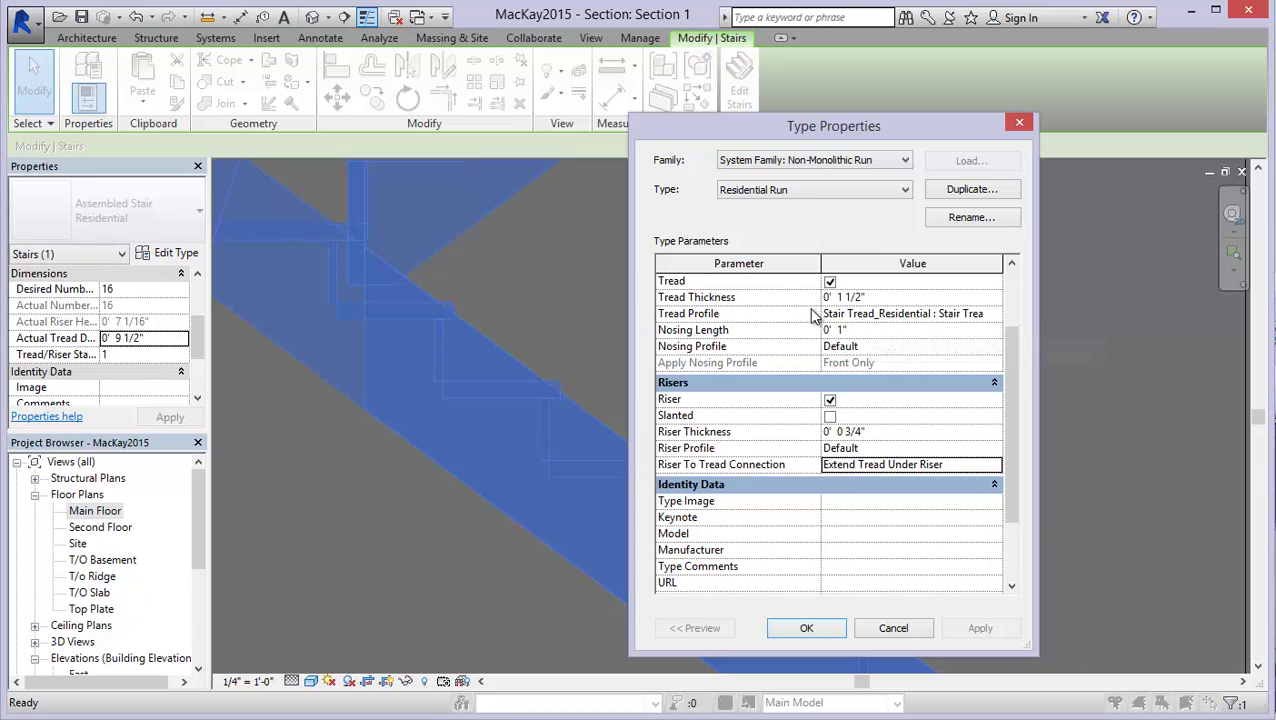
{"action": "left_click", "coordinate": [995, 466]}
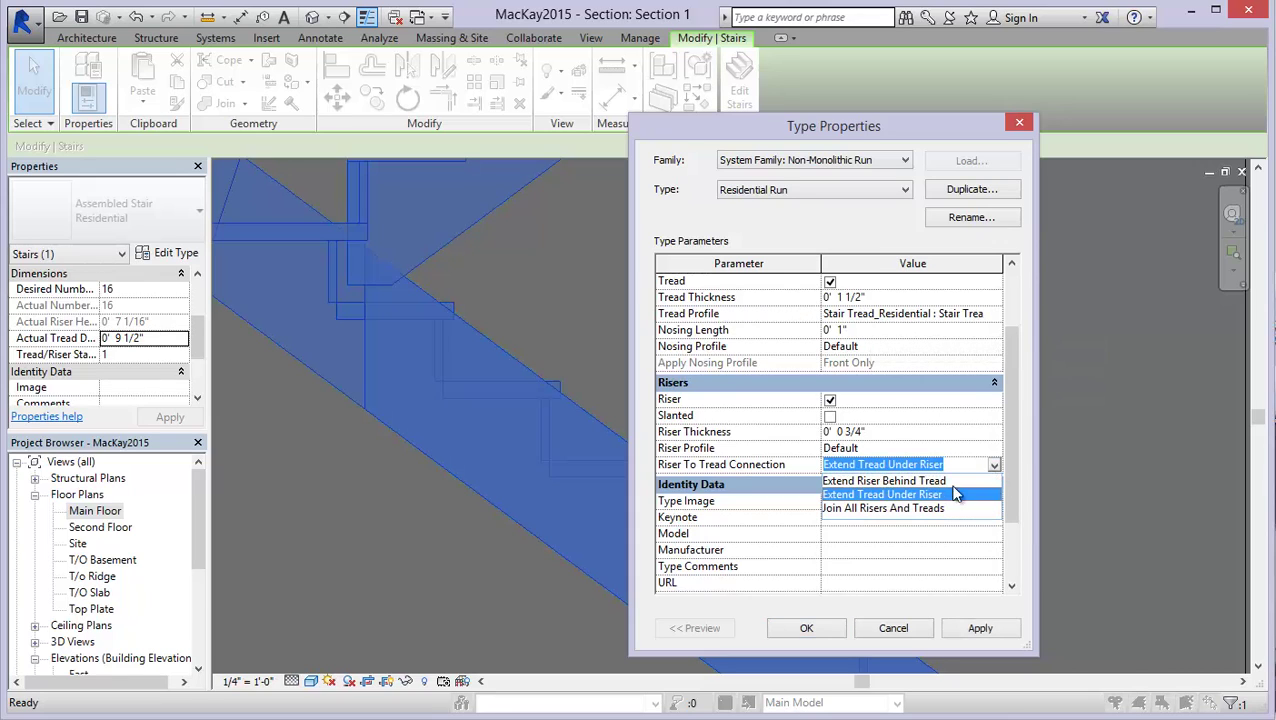
{"action": "left_click", "coordinate": [848, 512]}
{"action": "left_click", "coordinate": [958, 630]}
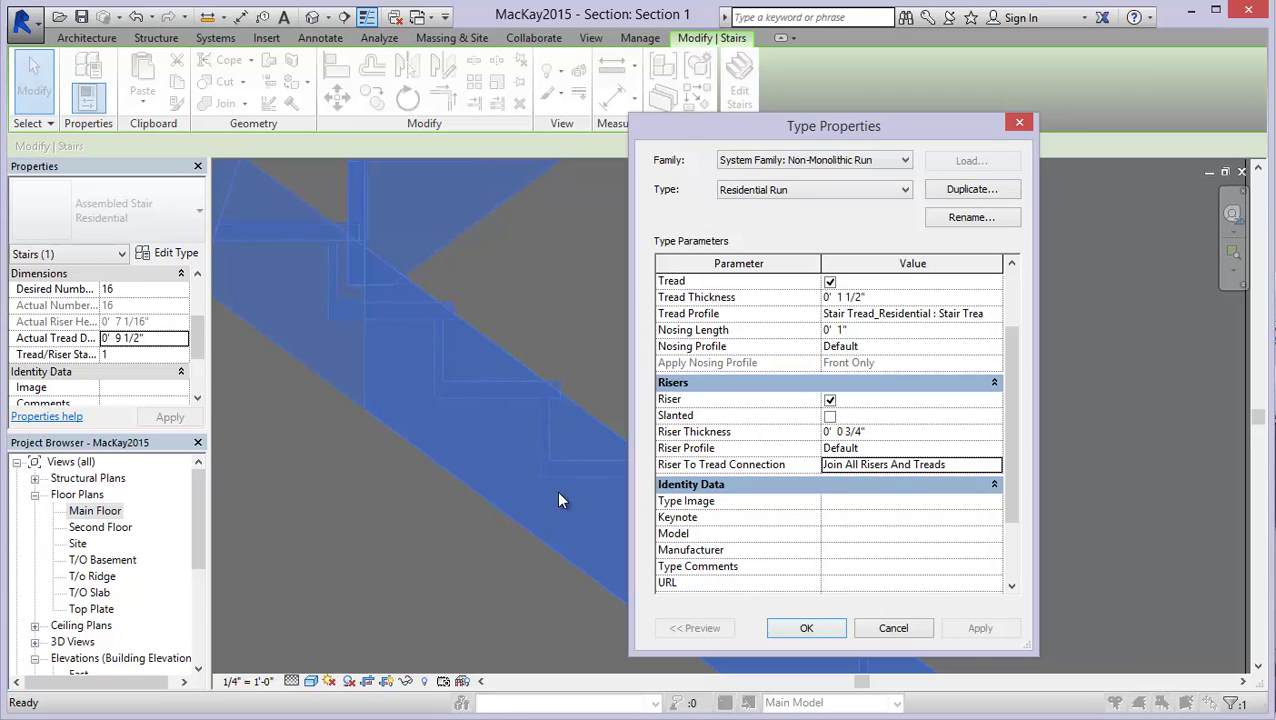
Set the Residential Run's riser to tread connection back to Extend Riser Behind Tread and apply it.
{"action": "left_click", "coordinate": [993, 468]}
{"action": "left_click", "coordinate": [867, 486]}
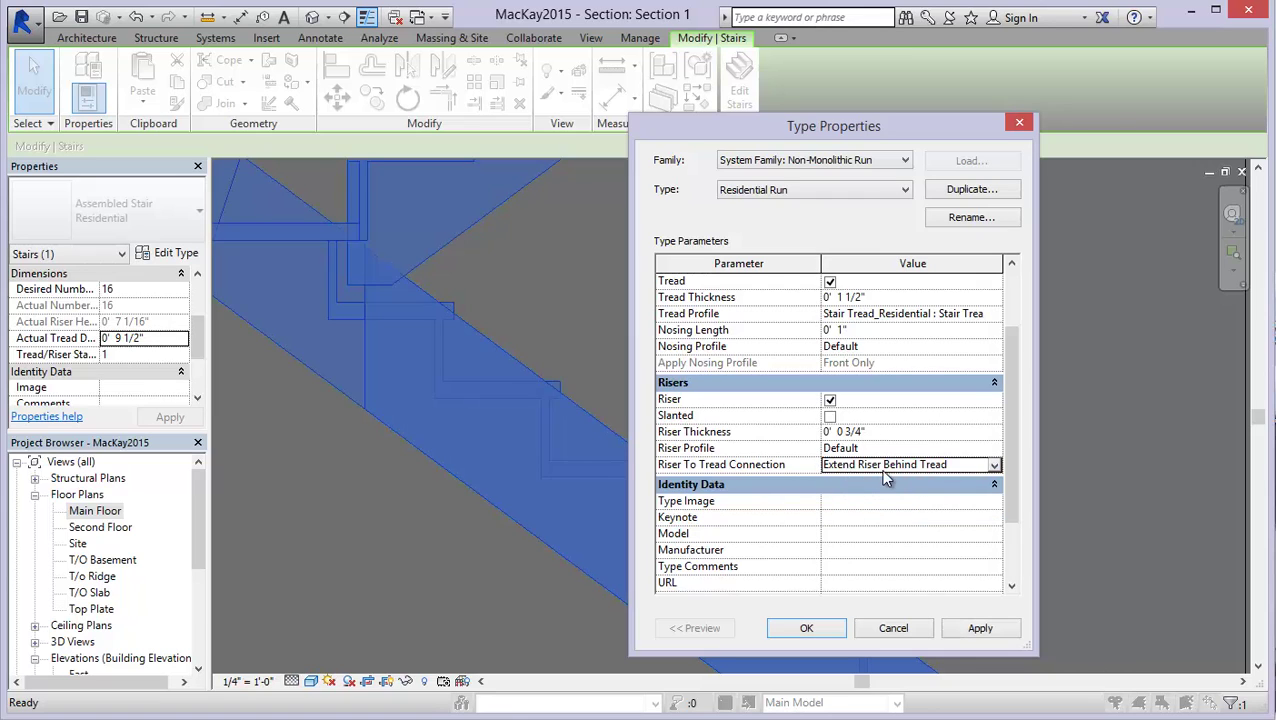
{"action": "left_click", "coordinate": [968, 630]}
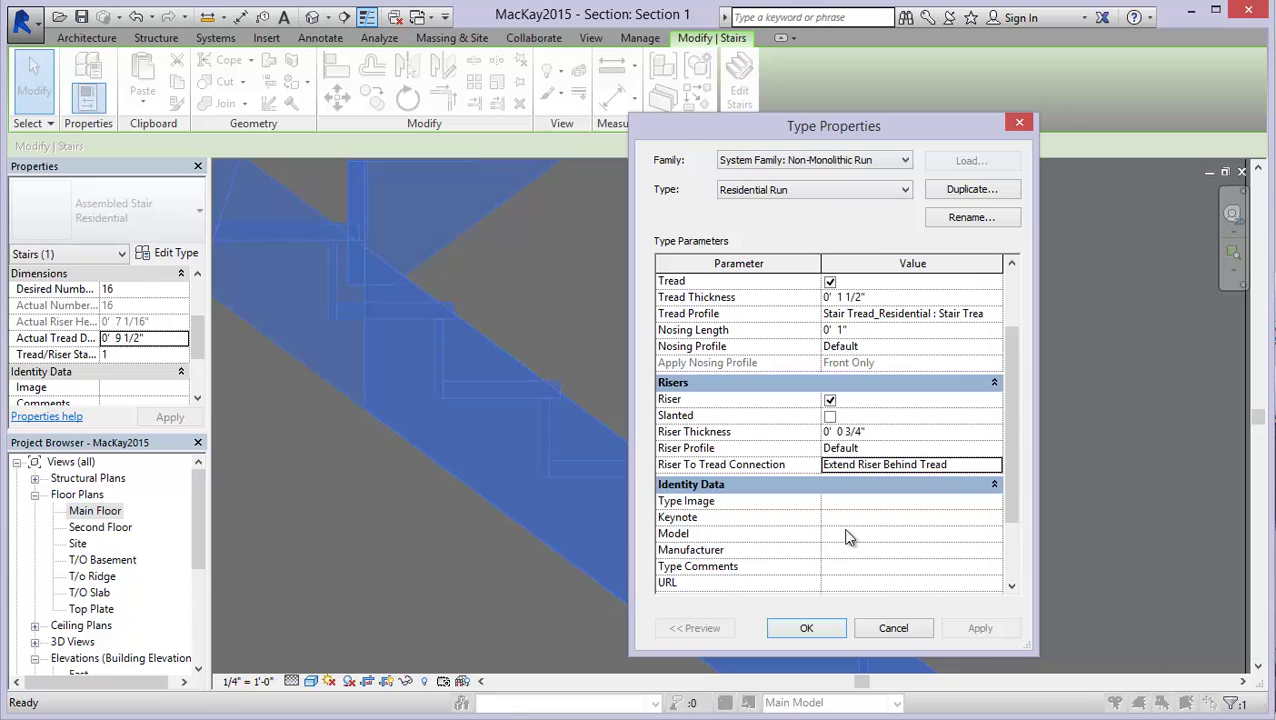
{"action": "left_click_drag", "start_coordinate": [1008, 400], "coordinate": [1010, 323]}
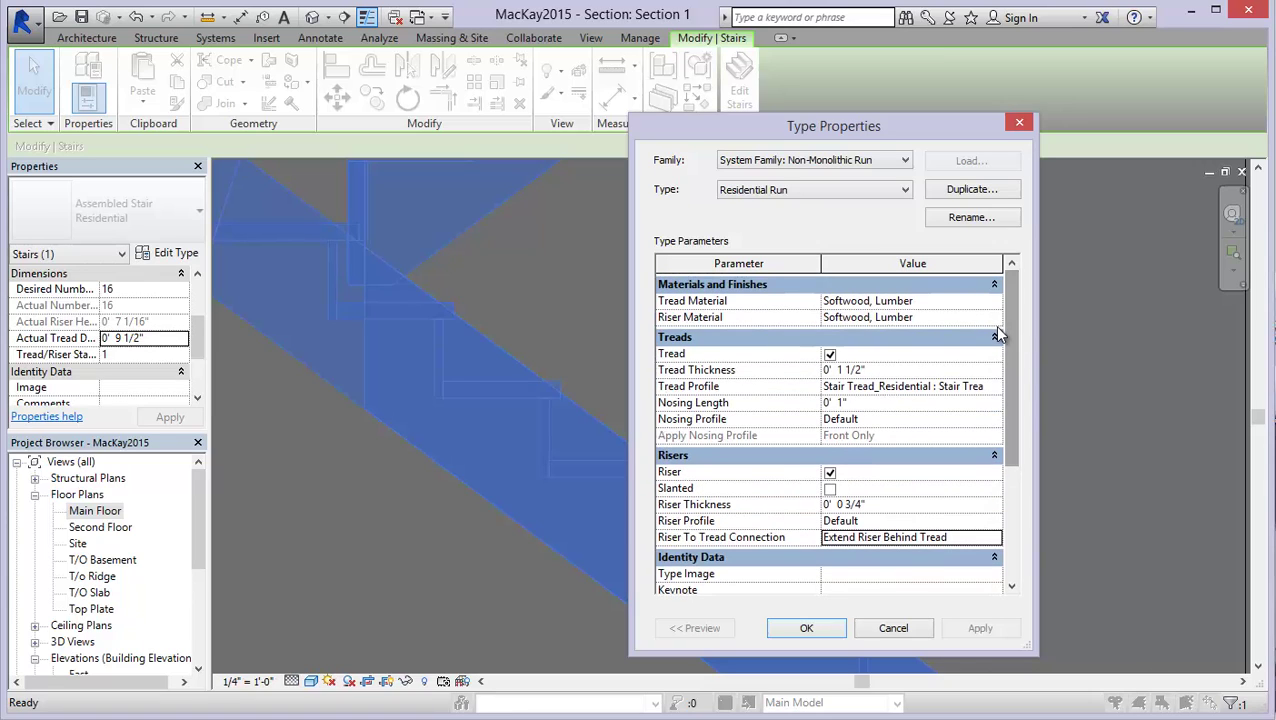
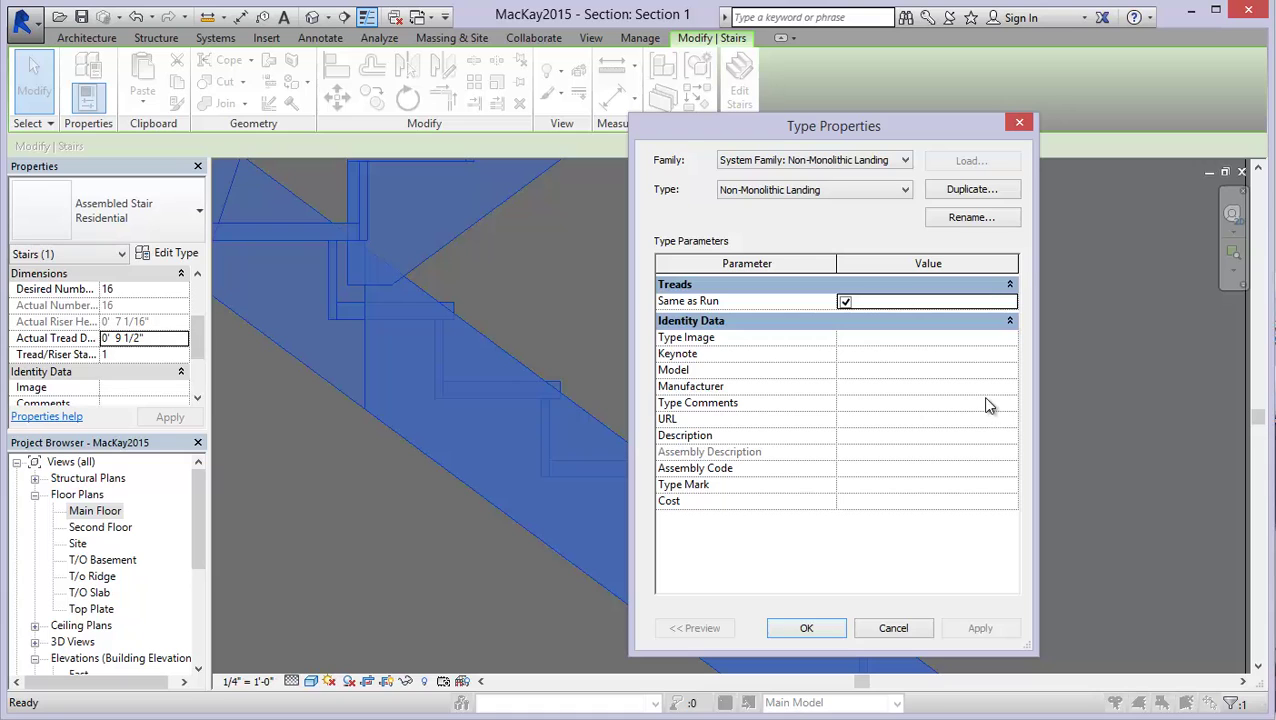
Try to turn off Same as Run for the Non-Monolithic Landing, and cancel out of the type properties.
{"action": "left_click_drag", "start_coordinate": [866, 133], "coordinate": [824, 141]}
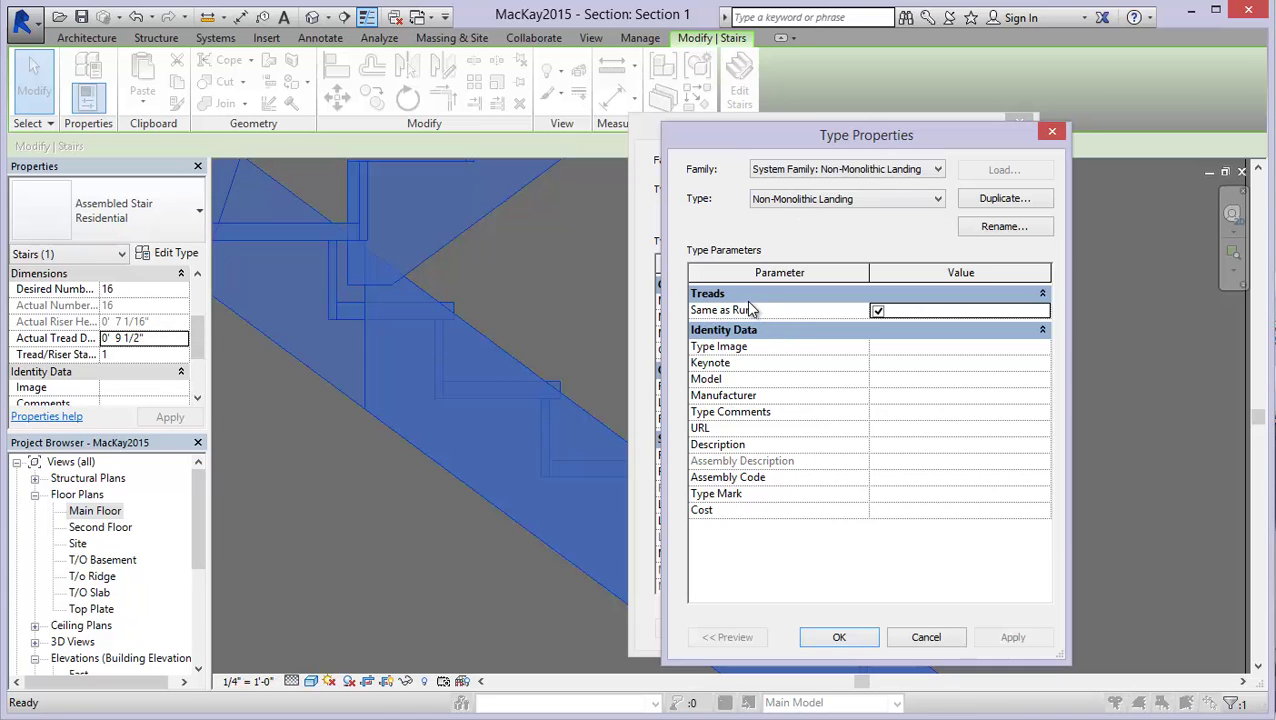
{"action": "left_click", "coordinate": [877, 311]}
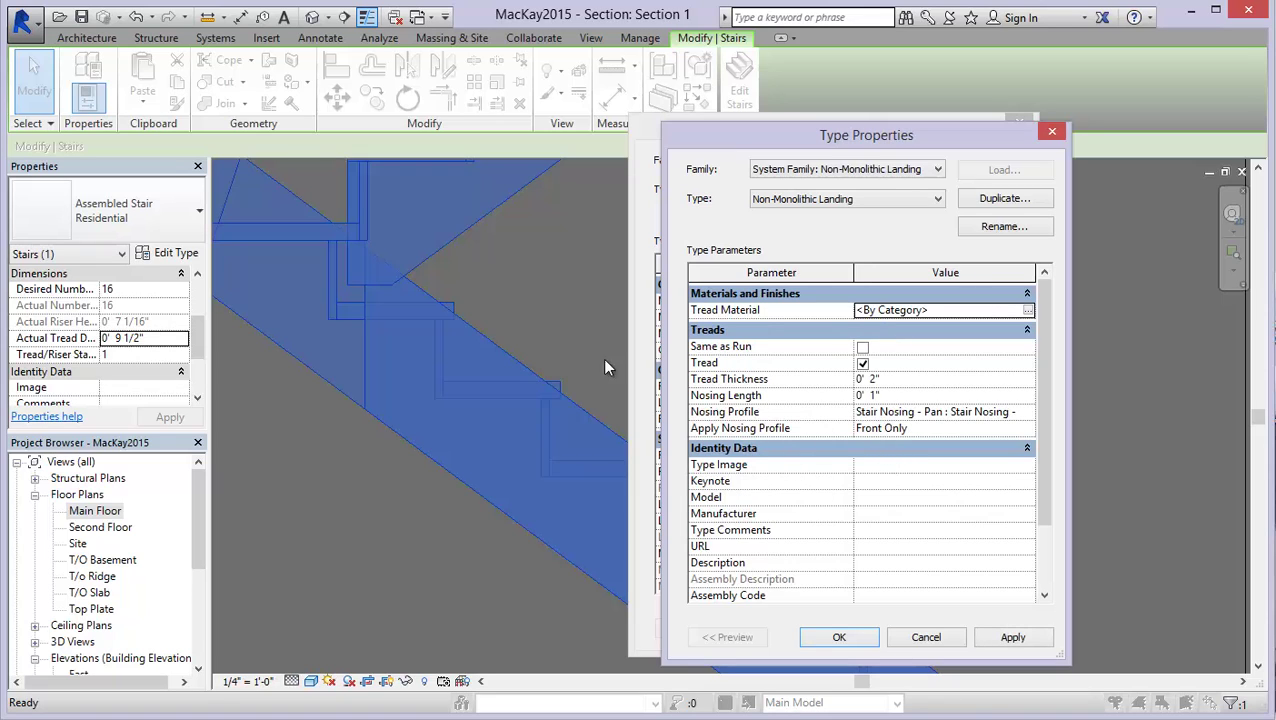
{"action": "left_click", "coordinate": [443, 380]}
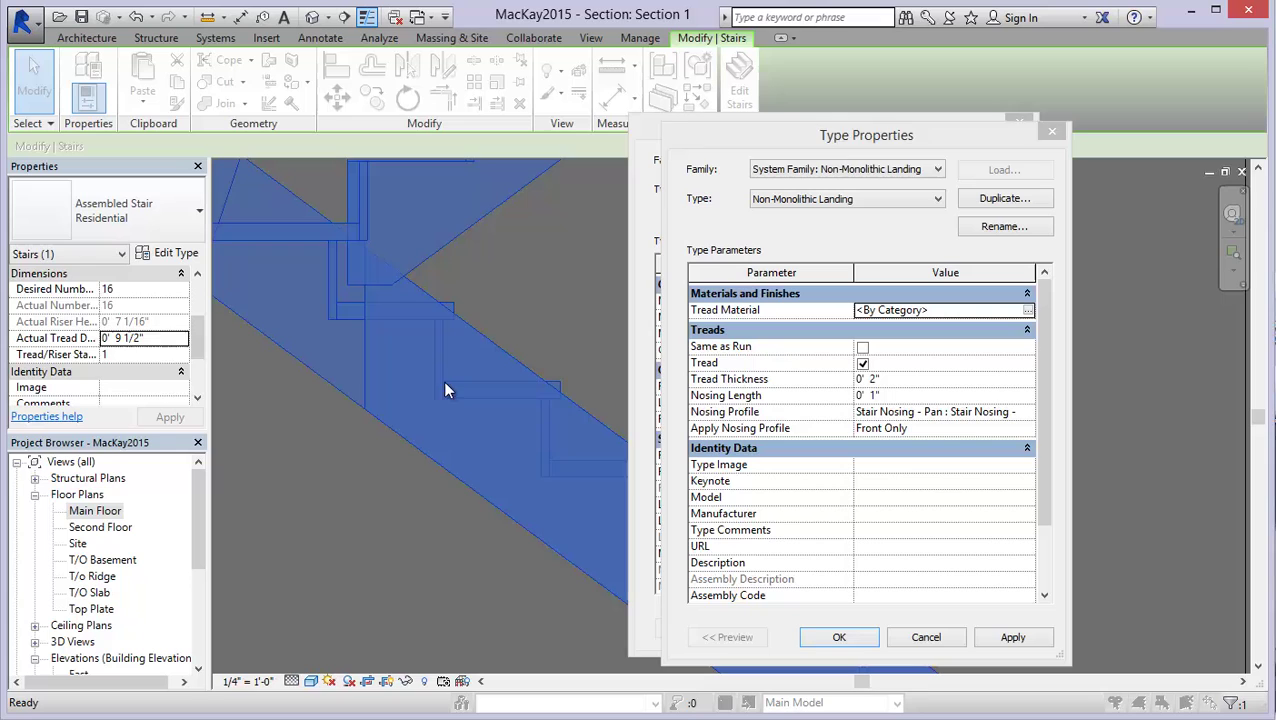
{"action": "left_click", "coordinate": [836, 637]}
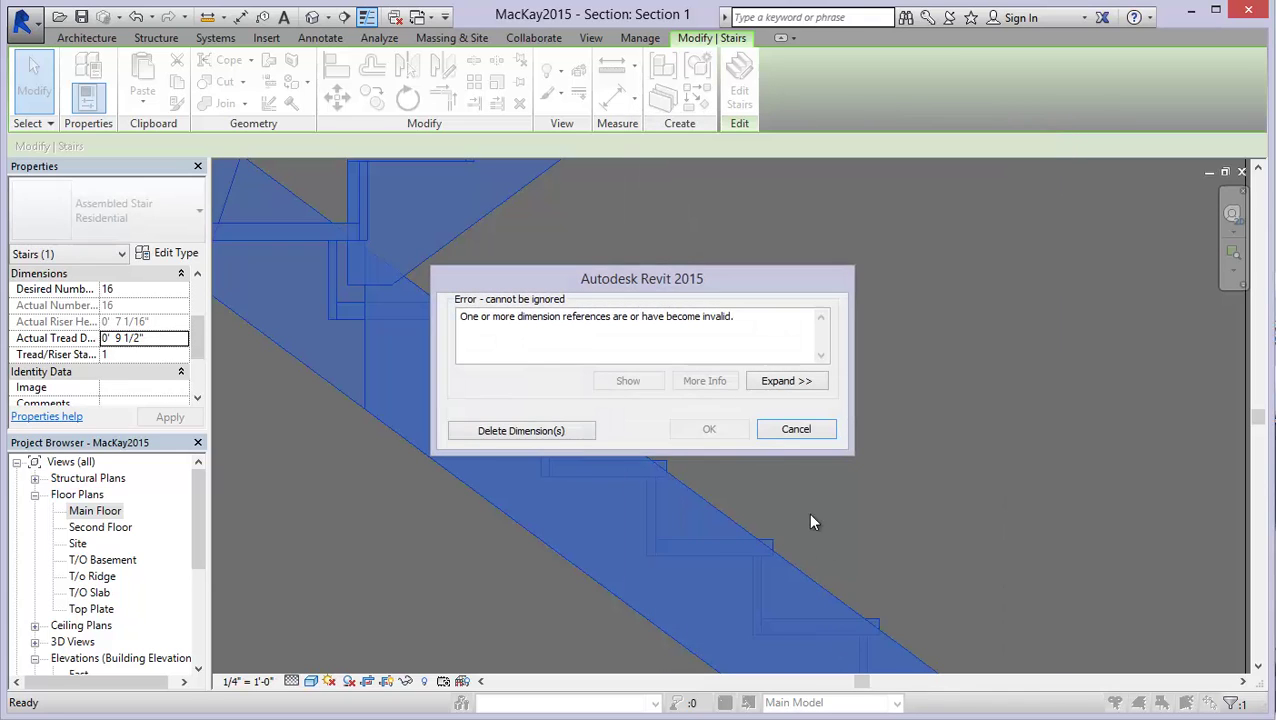
{"action": "left_click", "coordinate": [796, 430]}
{"action": "left_click", "coordinate": [911, 627]}
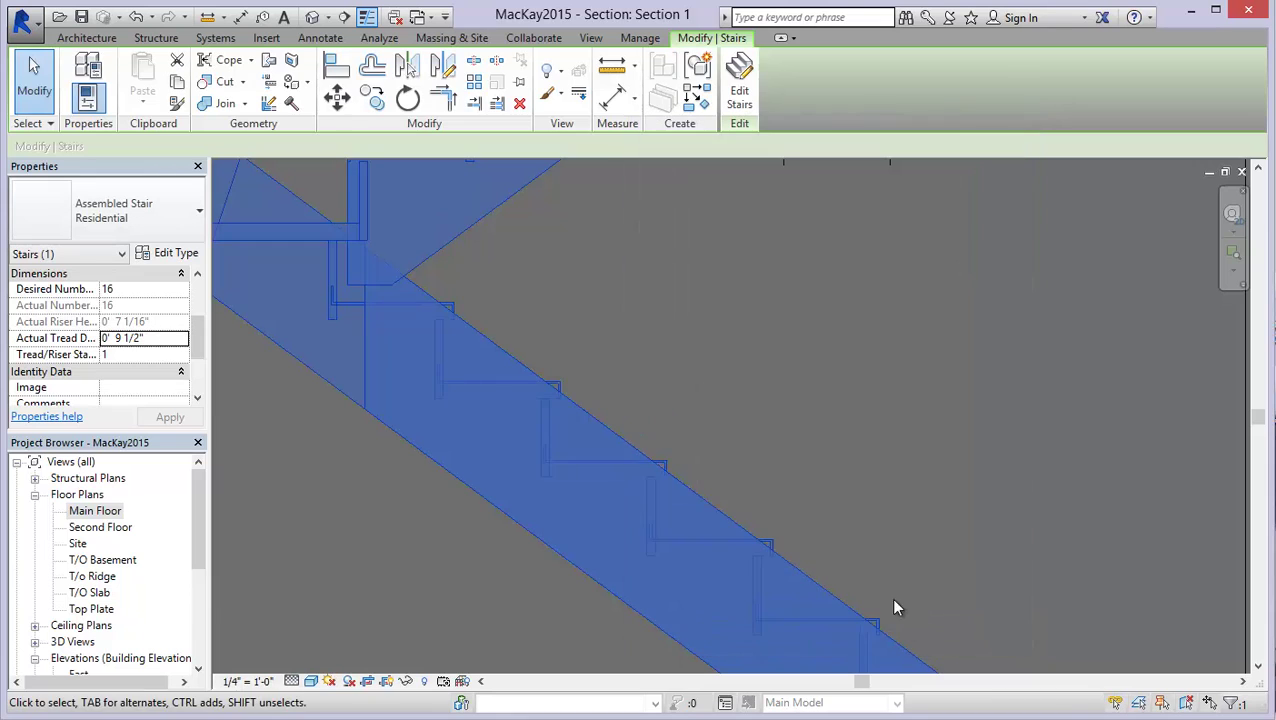
Set the tread profile of the stair's Residential Run to Stair Tread_Residential, apply it and accept the type properties.
{"action": "scroll", "coordinate": [890, 597], "scroll_direction": "up", "scroll_amount": 6}
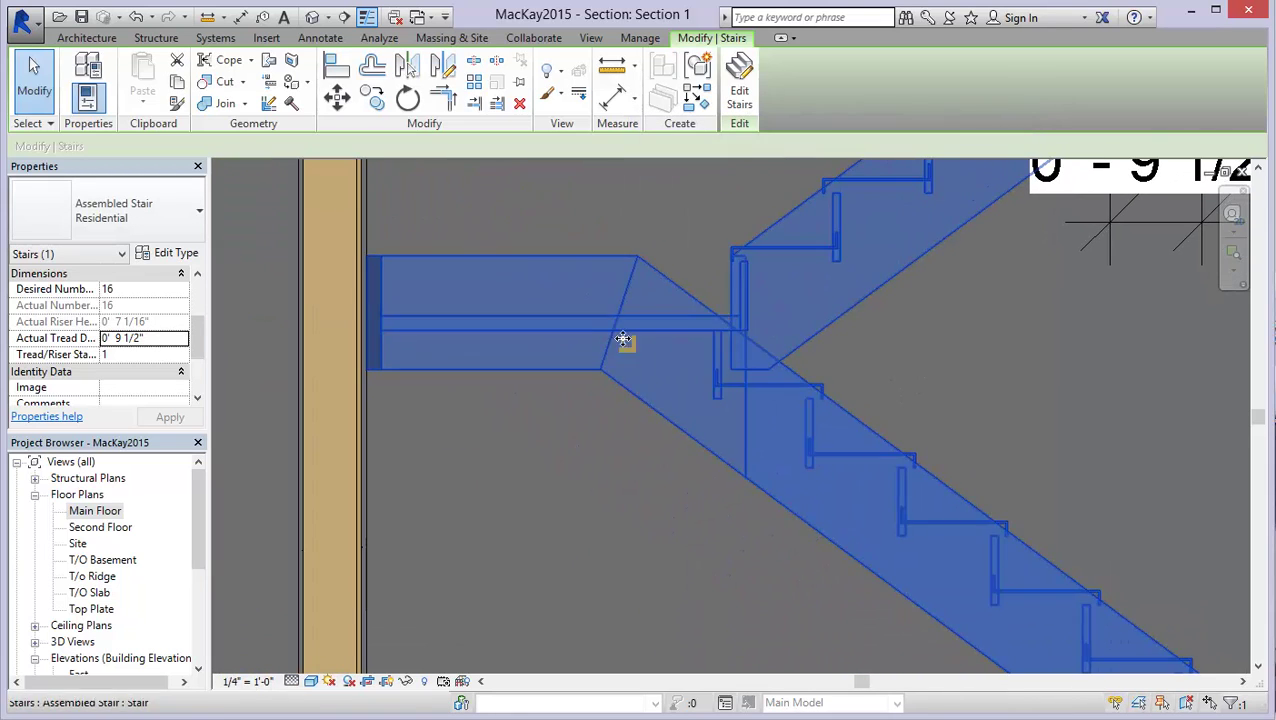
{"action": "middle_click_drag", "start_coordinate": [674, 365], "coordinate": [624, 419]}
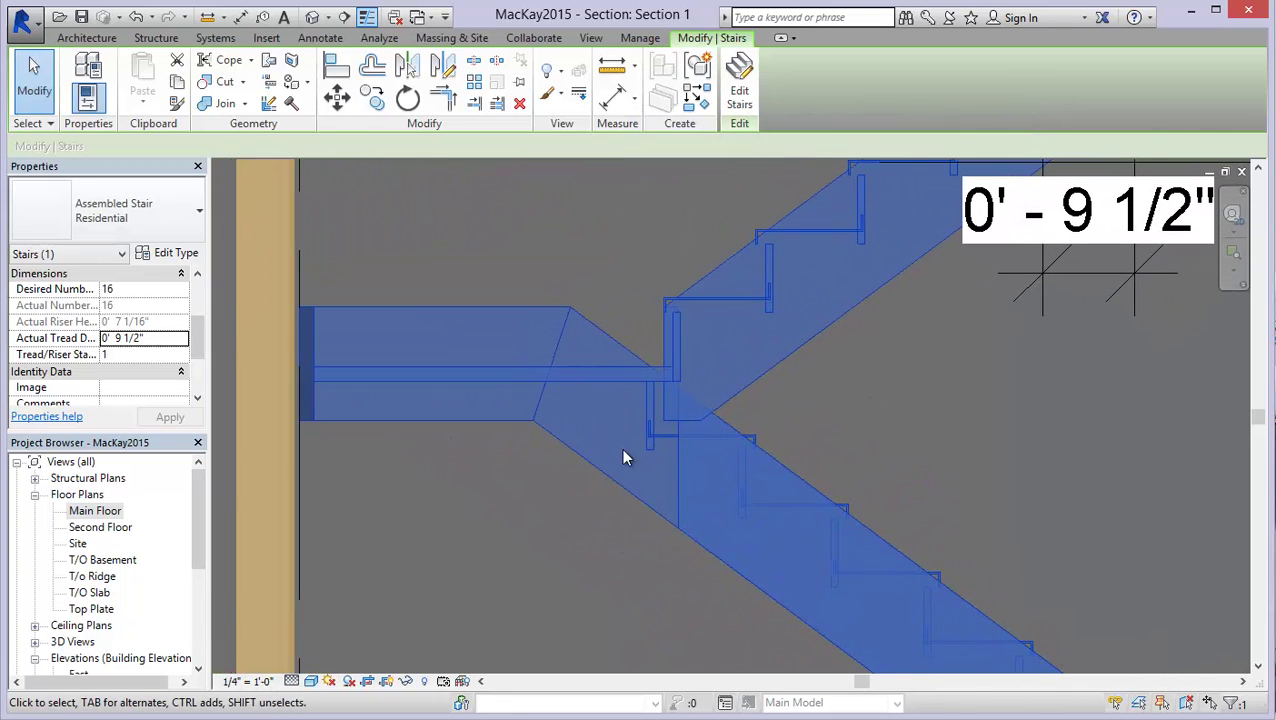
{"action": "left_click", "coordinate": [172, 256]}
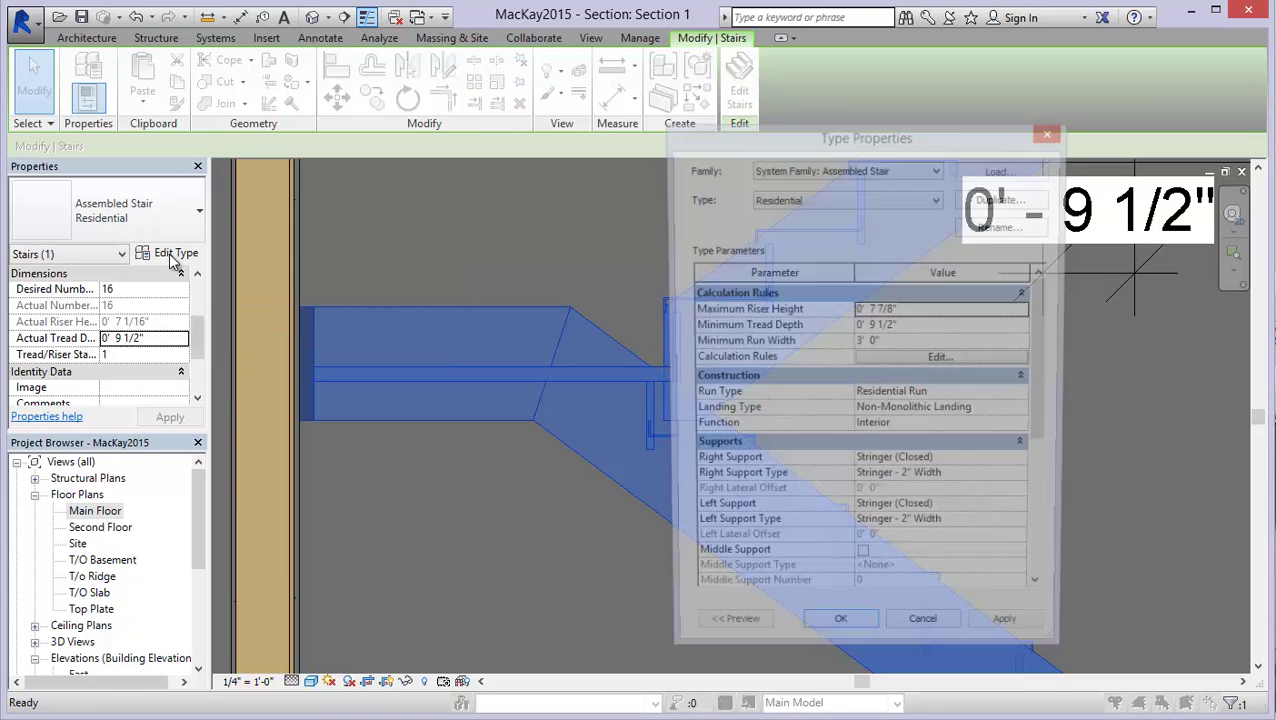
{"action": "left_click", "coordinate": [1025, 398]}
{"action": "left_click", "coordinate": [1027, 396]}
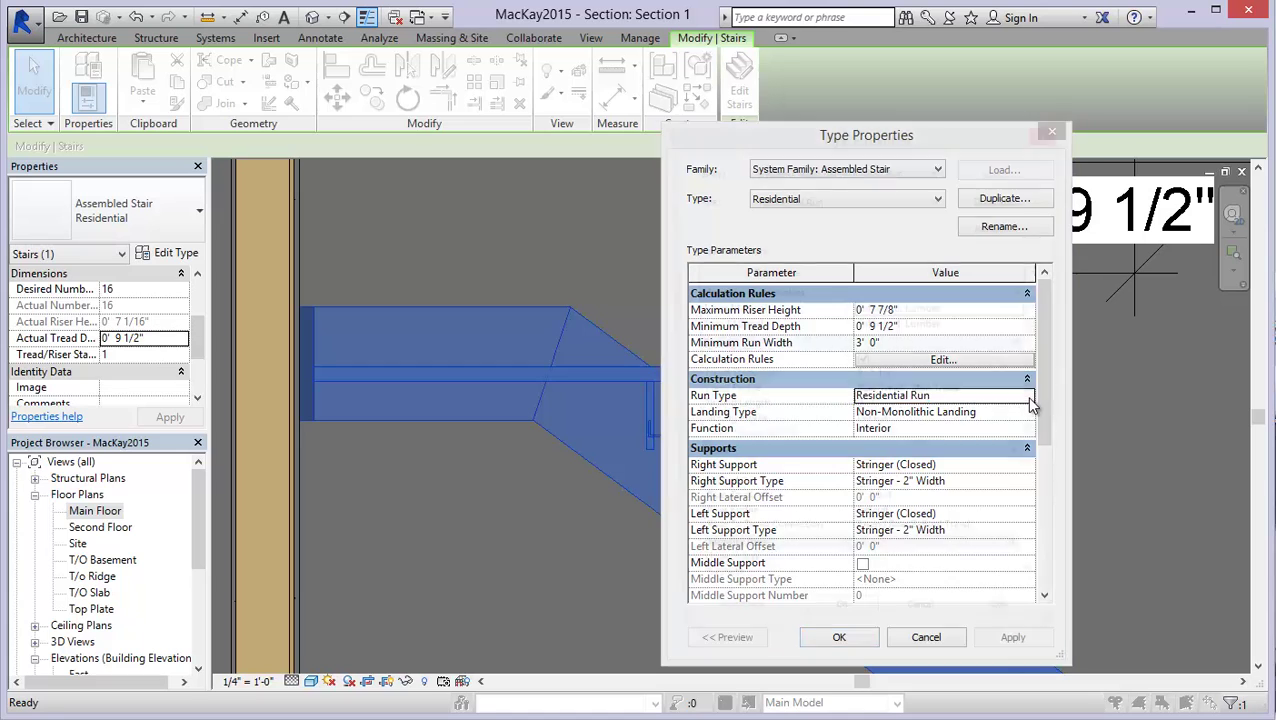
{"action": "left_click", "coordinate": [1027, 400]}
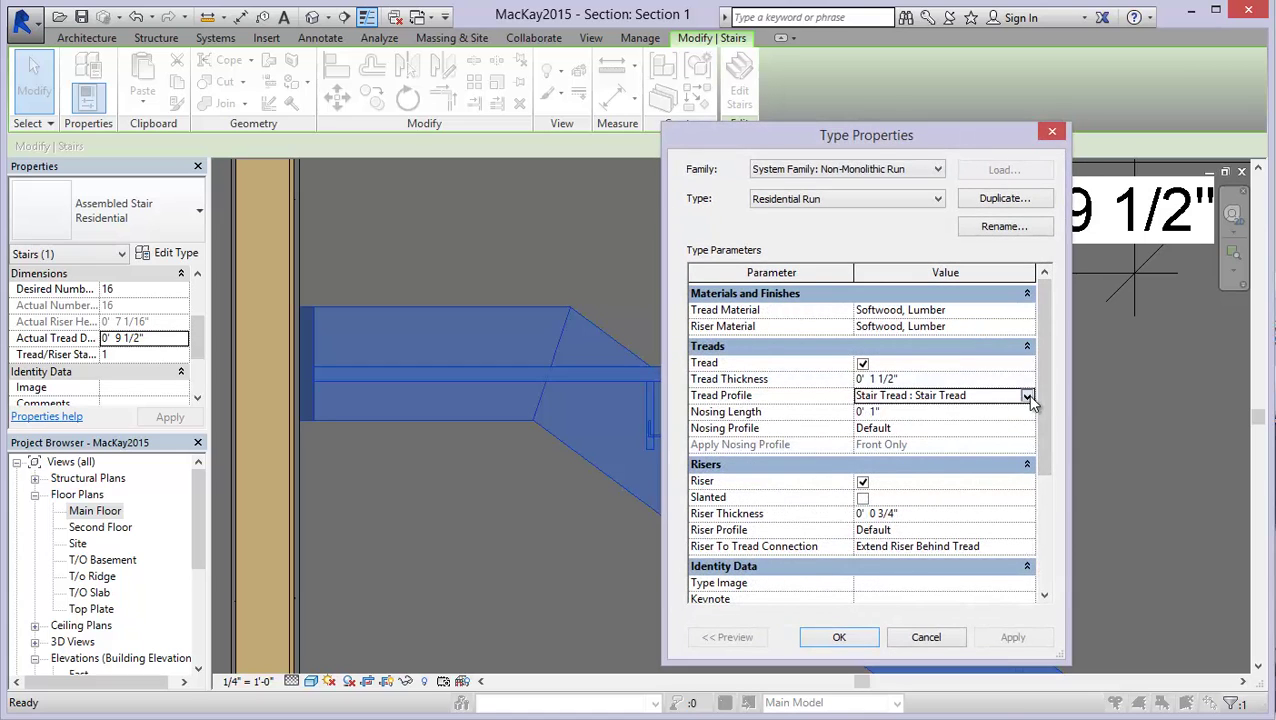
{"action": "left_click", "coordinate": [1027, 396]}
{"action": "left_click", "coordinate": [1017, 481]}
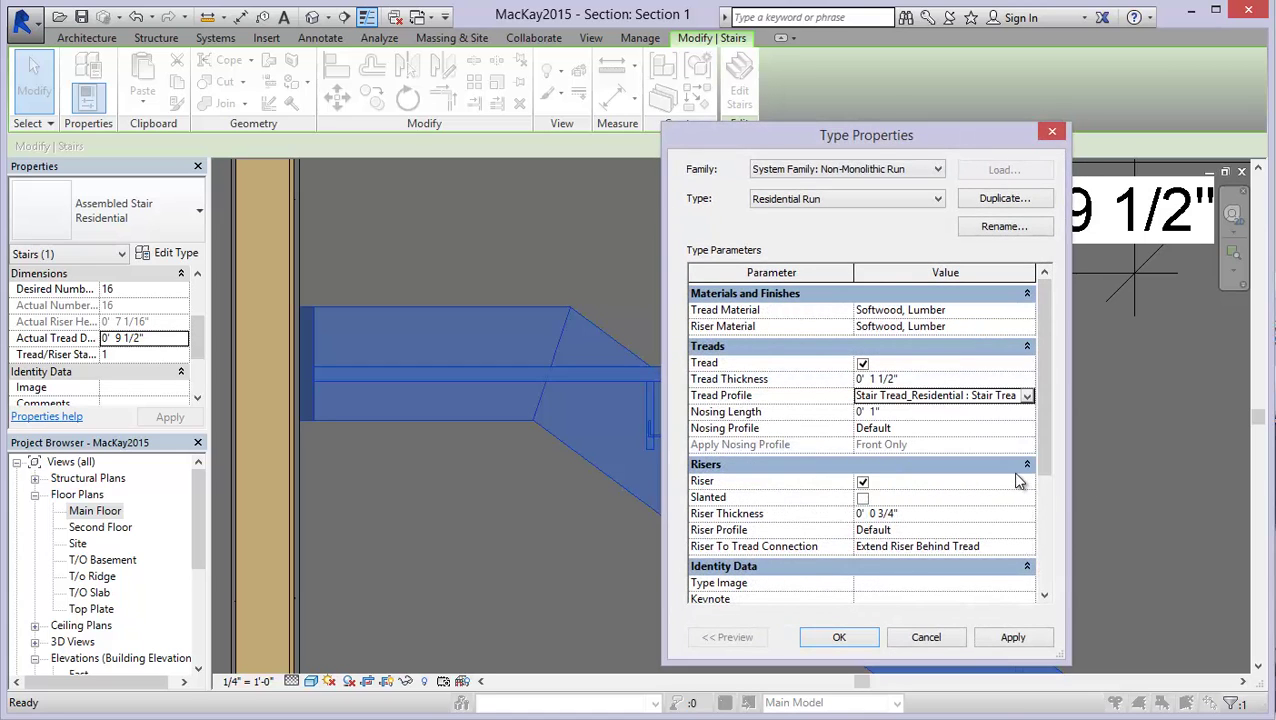
{"action": "left_click", "coordinate": [1011, 638]}
{"action": "left_click_drag", "start_coordinate": [886, 135], "coordinate": [1000, 131]}
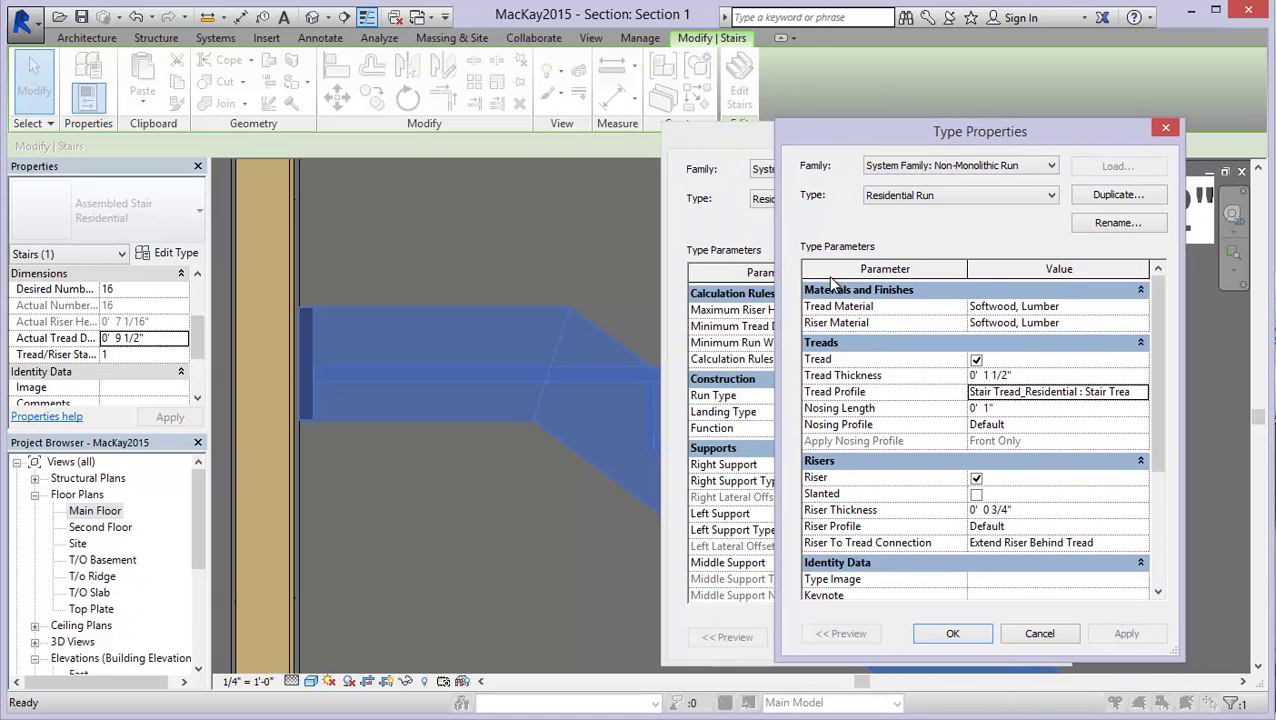
{"action": "left_click", "coordinate": [954, 635]}
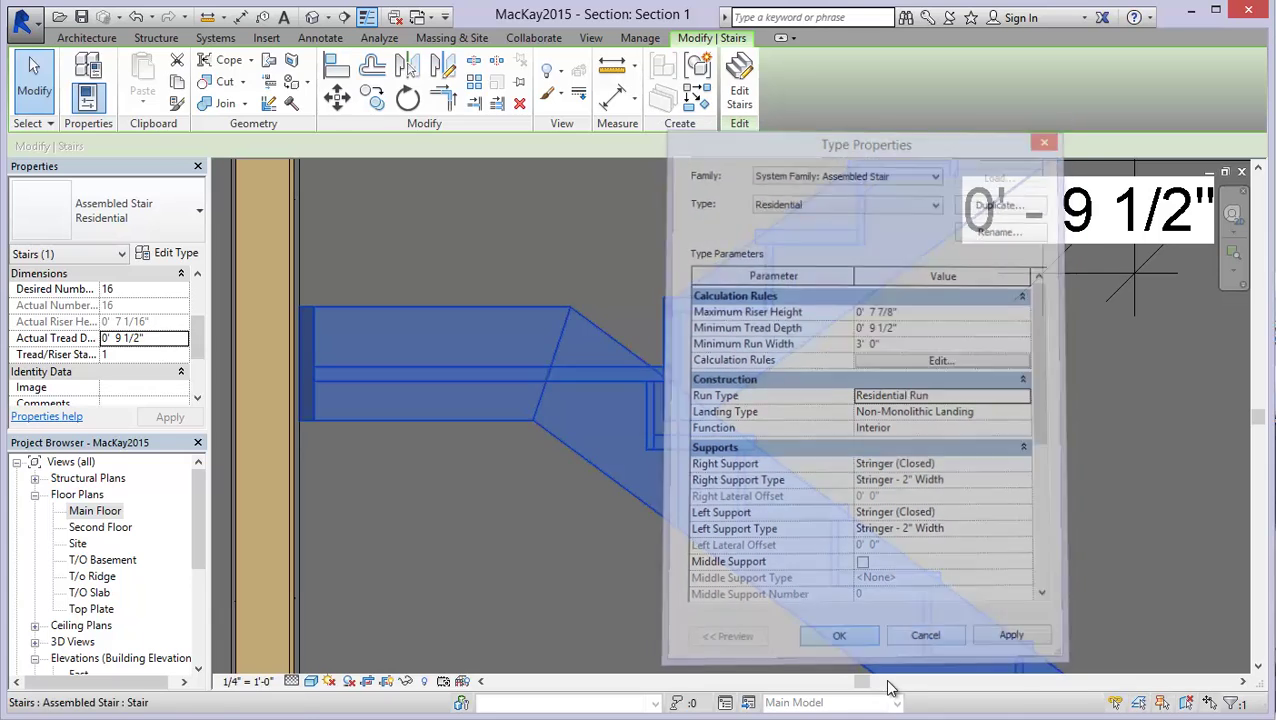
Open the stair's Non-Monolithic Landing type properties and turn off Same as Run for its treads.
{"action": "scroll", "coordinate": [766, 464], "scroll_direction": "up", "scroll_amount": 3}
{"action": "middle_click_drag", "start_coordinate": [766, 464], "coordinate": [630, 475]}
{"action": "scroll", "coordinate": [630, 476], "scroll_direction": "down", "scroll_amount": 2}
{"action": "scroll", "coordinate": [644, 407], "scroll_direction": "down", "scroll_amount": 1}
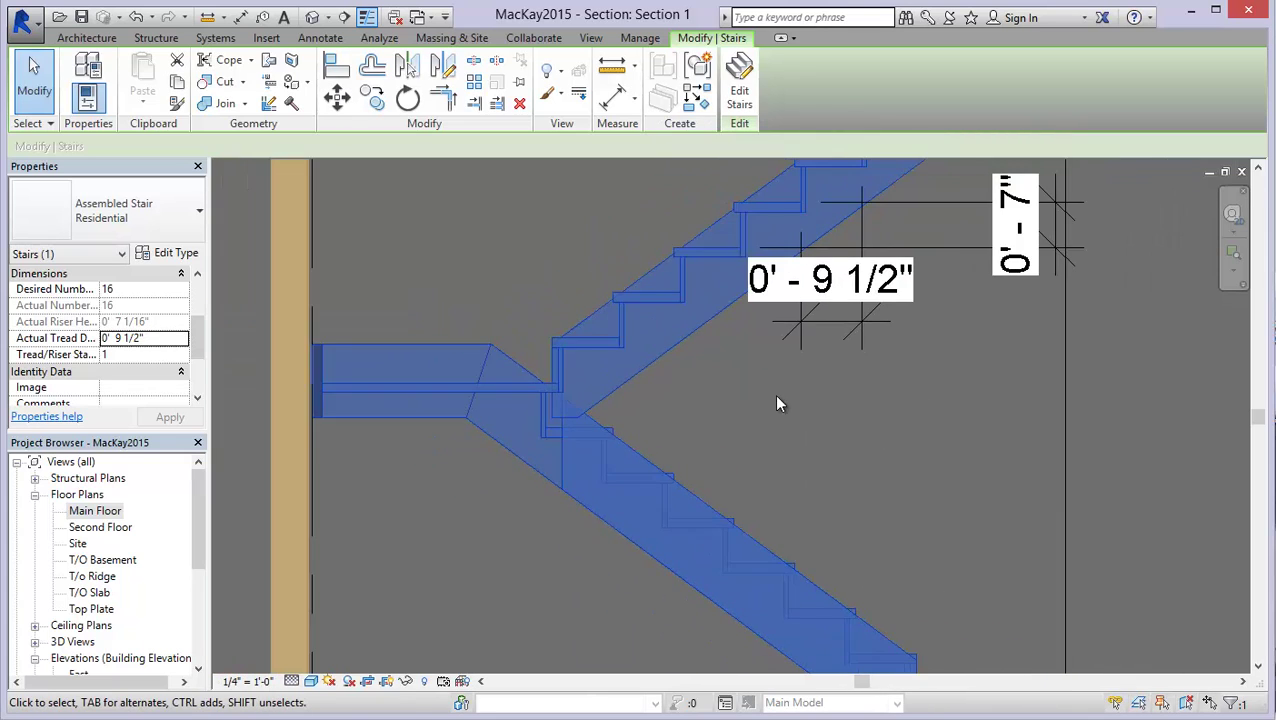
{"action": "middle_click_drag", "start_coordinate": [778, 402], "coordinate": [722, 378]}
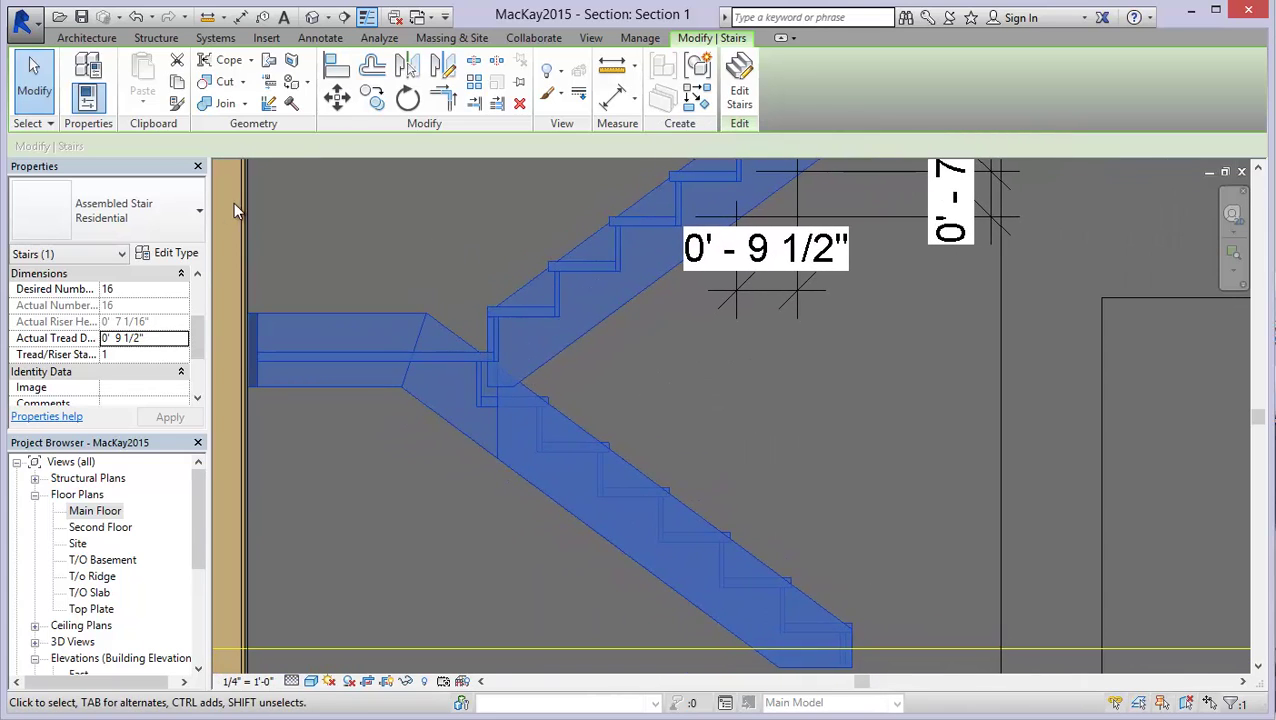
{"action": "left_click", "coordinate": [172, 253]}
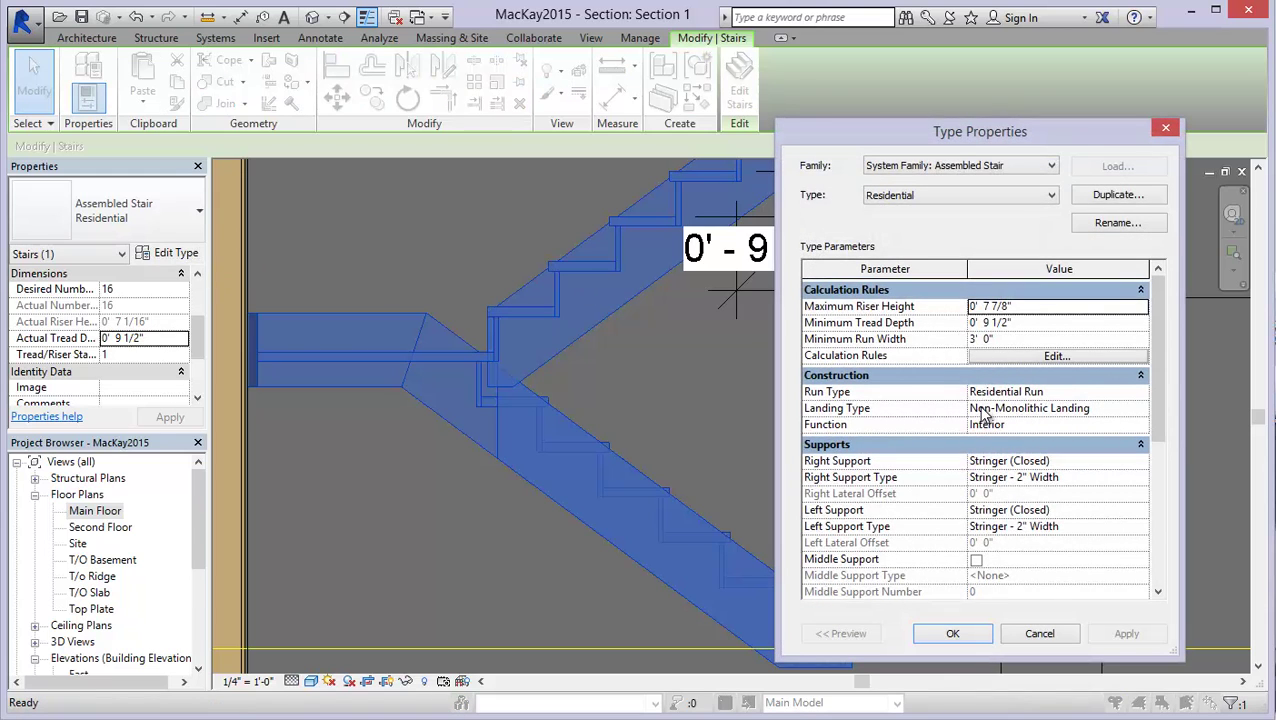
{"action": "left_click", "coordinate": [1140, 408]}
{"action": "left_click", "coordinate": [1142, 408]}
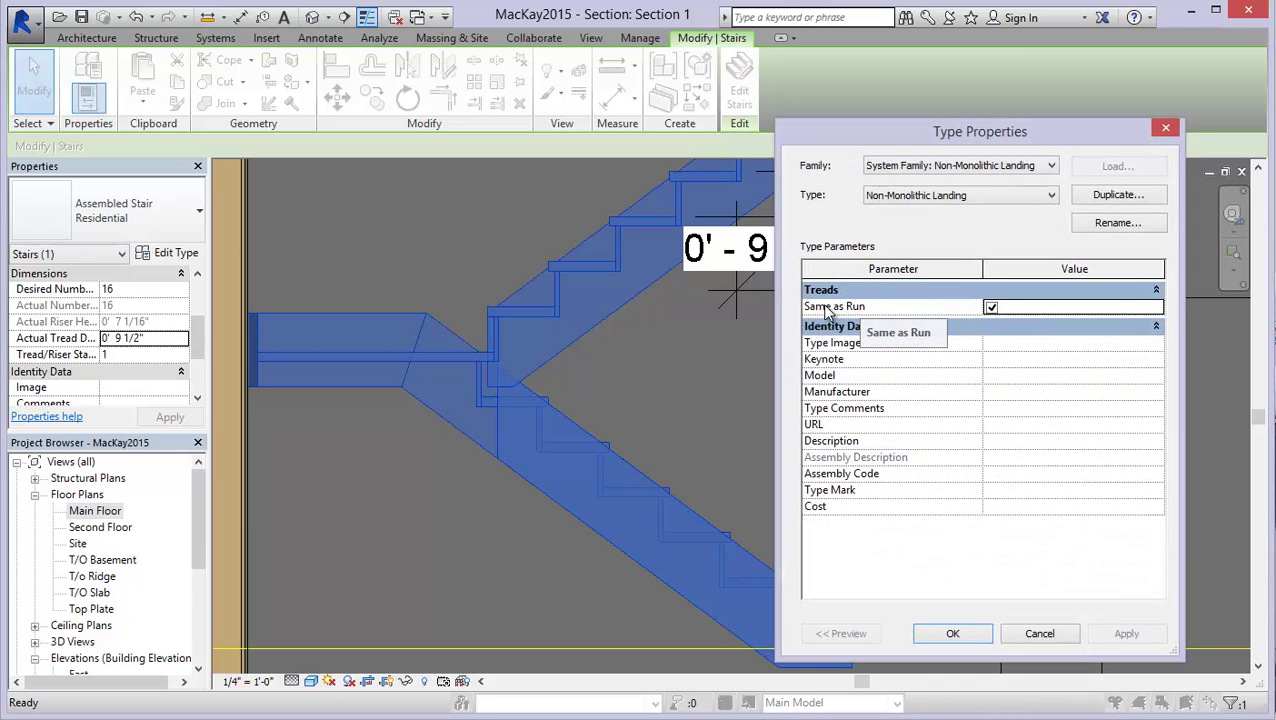
{"action": "left_click", "coordinate": [991, 307]}
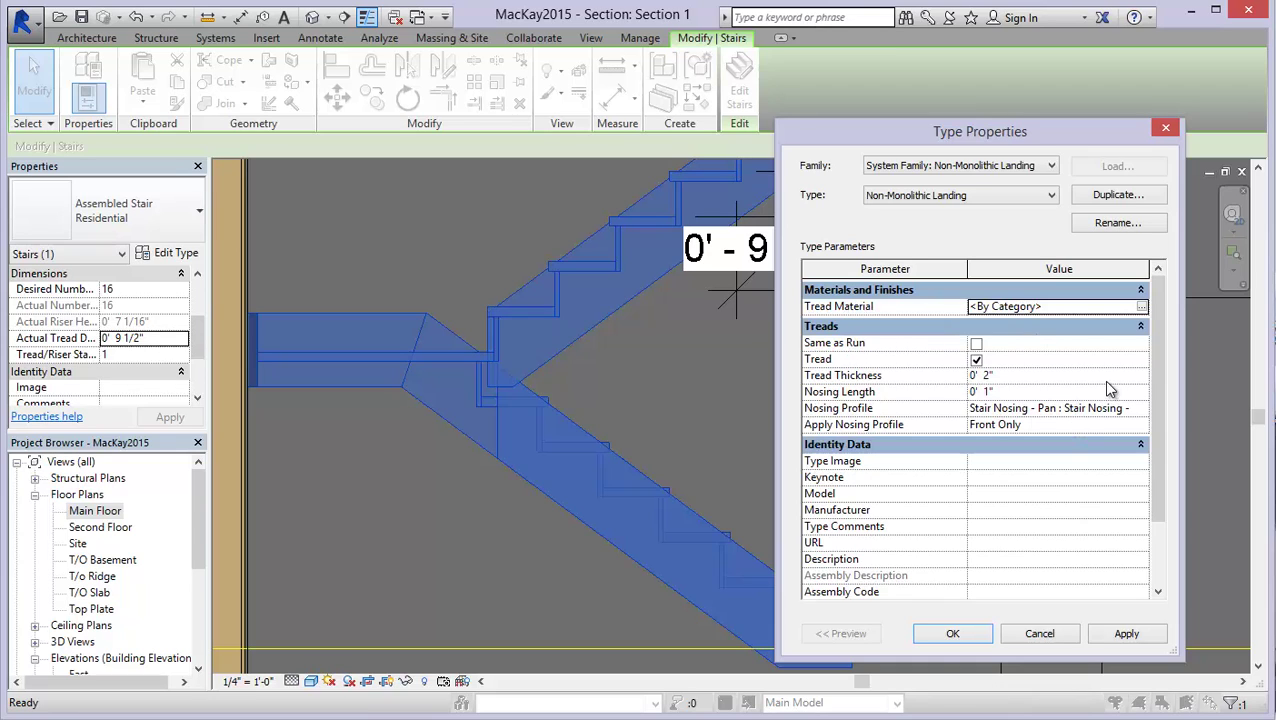
Set the Non-Monolithic Landing's tread thickness to 4", apply it and delete the dimensions whose references become invalid.
{"action": "left_click", "coordinate": [987, 375]}
{"action": "double_click", "coordinate": [987, 375]}
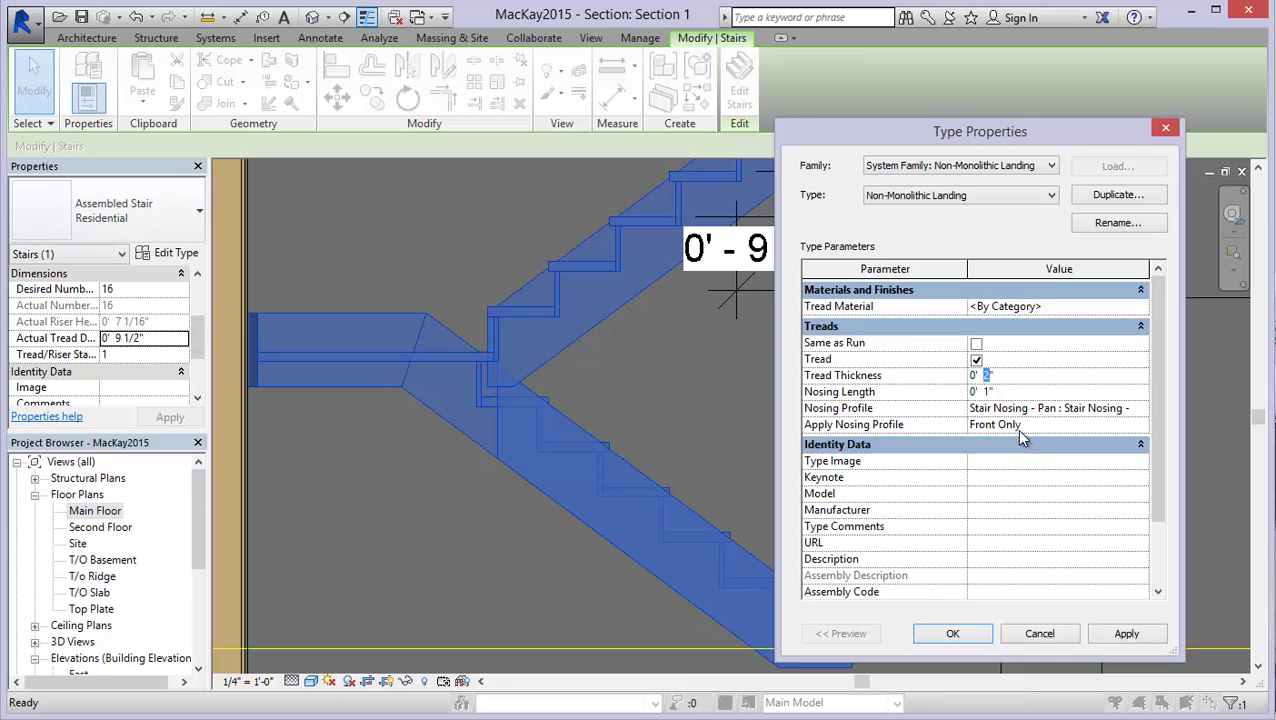
{"action": "type", "text": "4"}
{"action": "left_click", "coordinate": [1124, 634]}
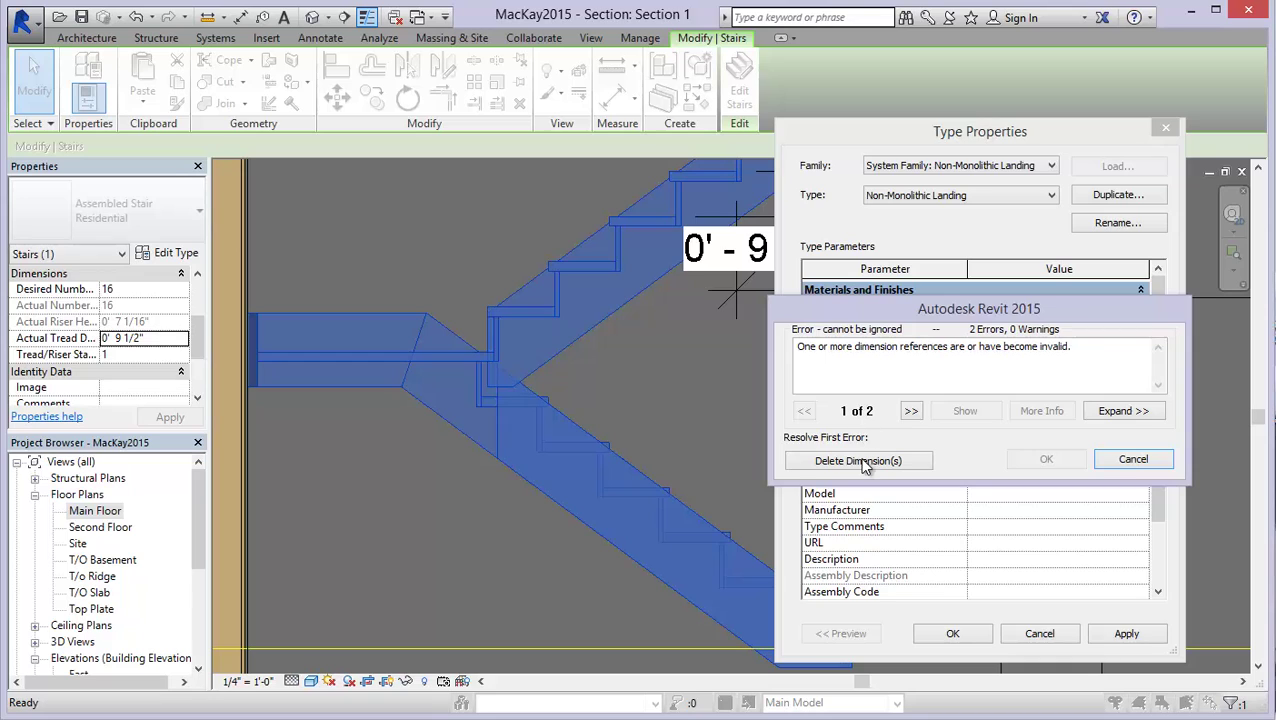
{"action": "left_click", "coordinate": [860, 460]}
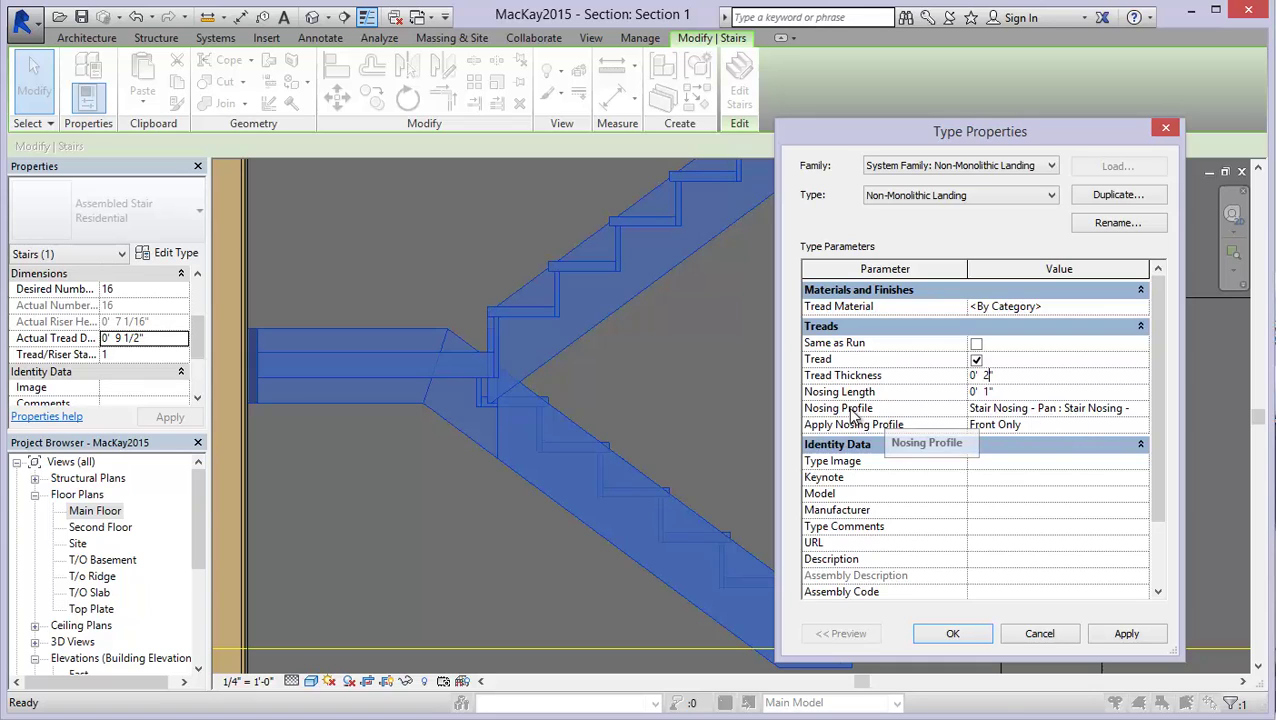
Return the landing's tread thickness to 2", set its nosing profile to Default, then apply and accept the landing type properties.
{"action": "left_click", "coordinate": [1140, 408]}
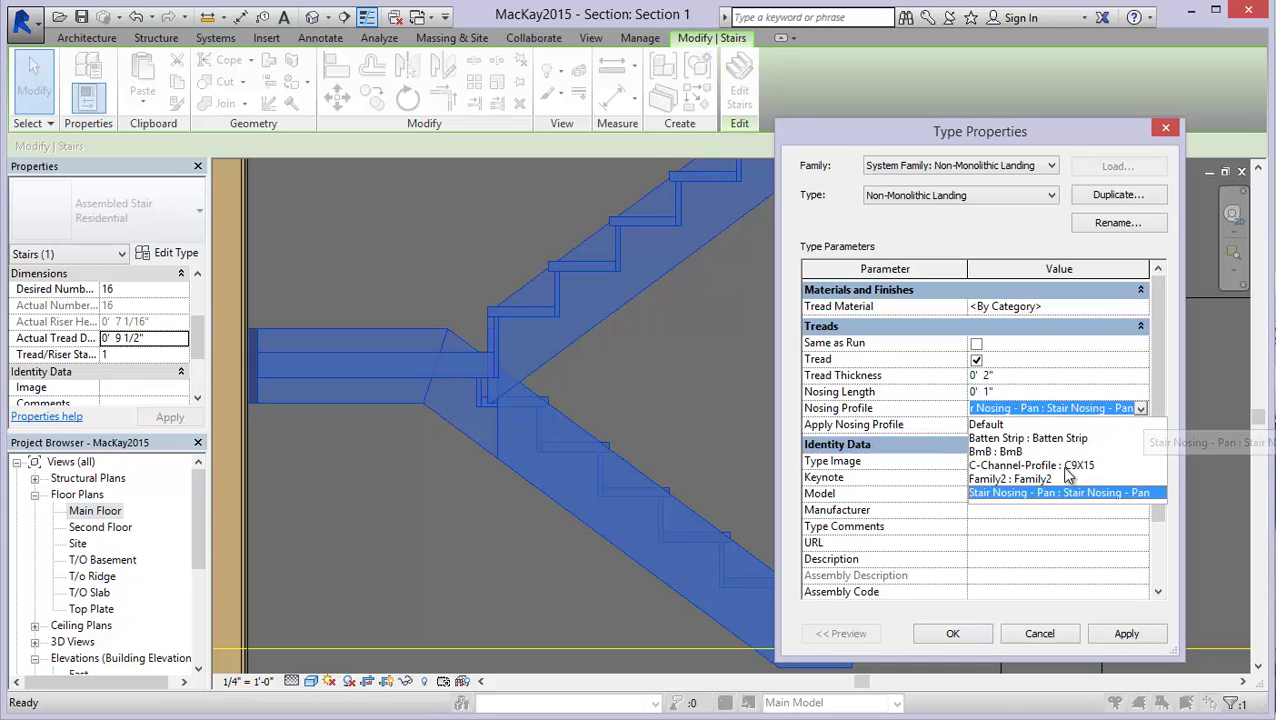
{"action": "left_click", "coordinate": [1000, 426]}
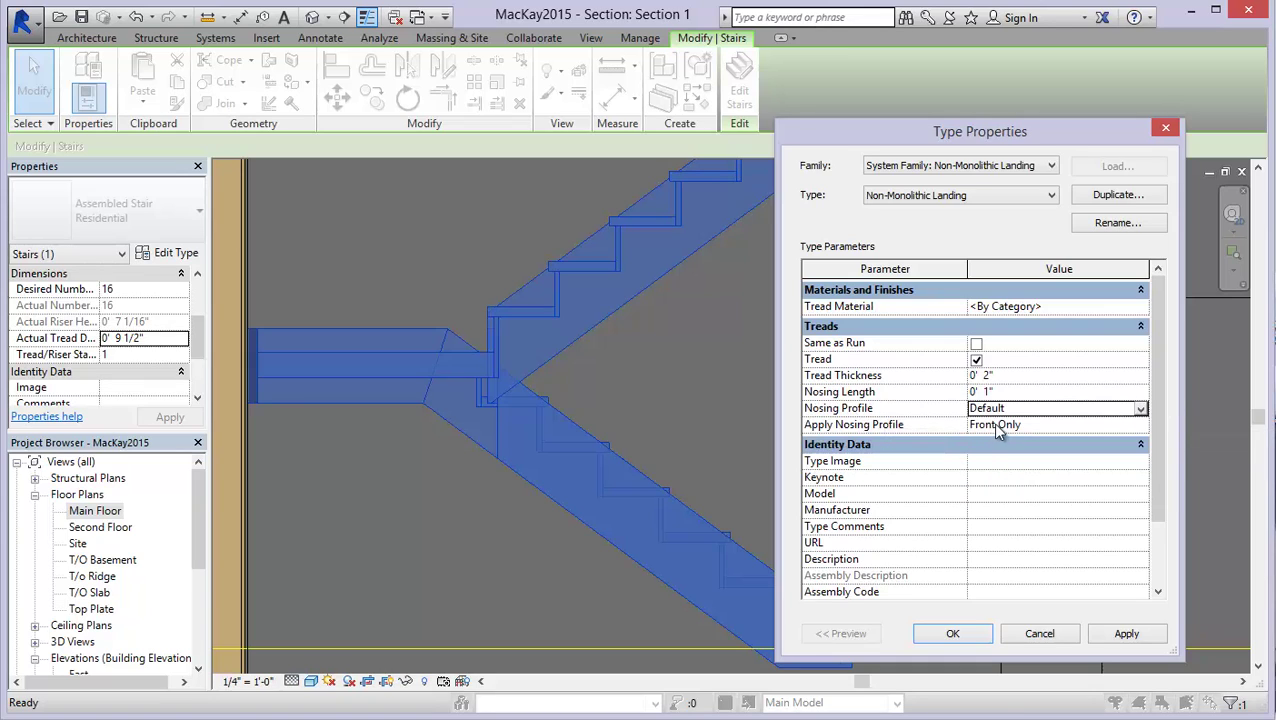
{"action": "left_click", "coordinate": [1124, 636]}
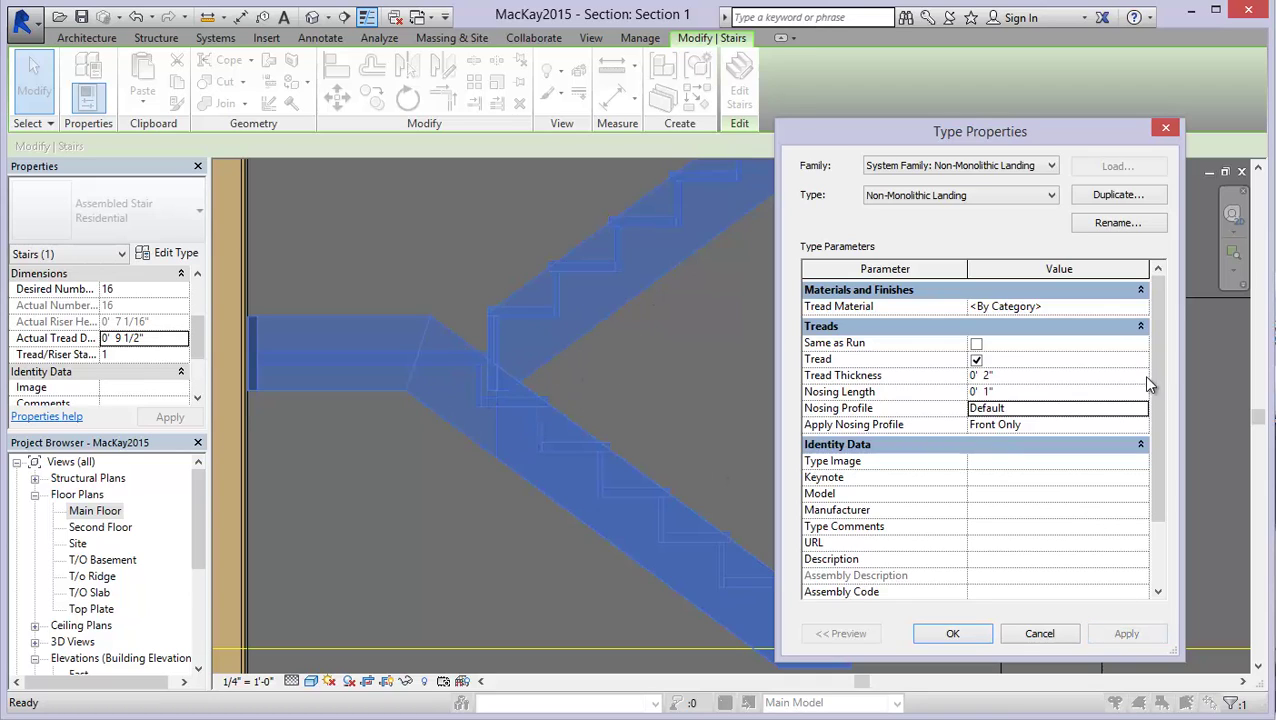
{"action": "mouse_move", "coordinate": [1152, 350]}
{"action": "left_mouse_down"}
{"action": "mouse_move", "coordinate": [1153, 366]}
{"action": "mouse_move", "coordinate": [1160, 330]}
{"action": "left_mouse_up"}
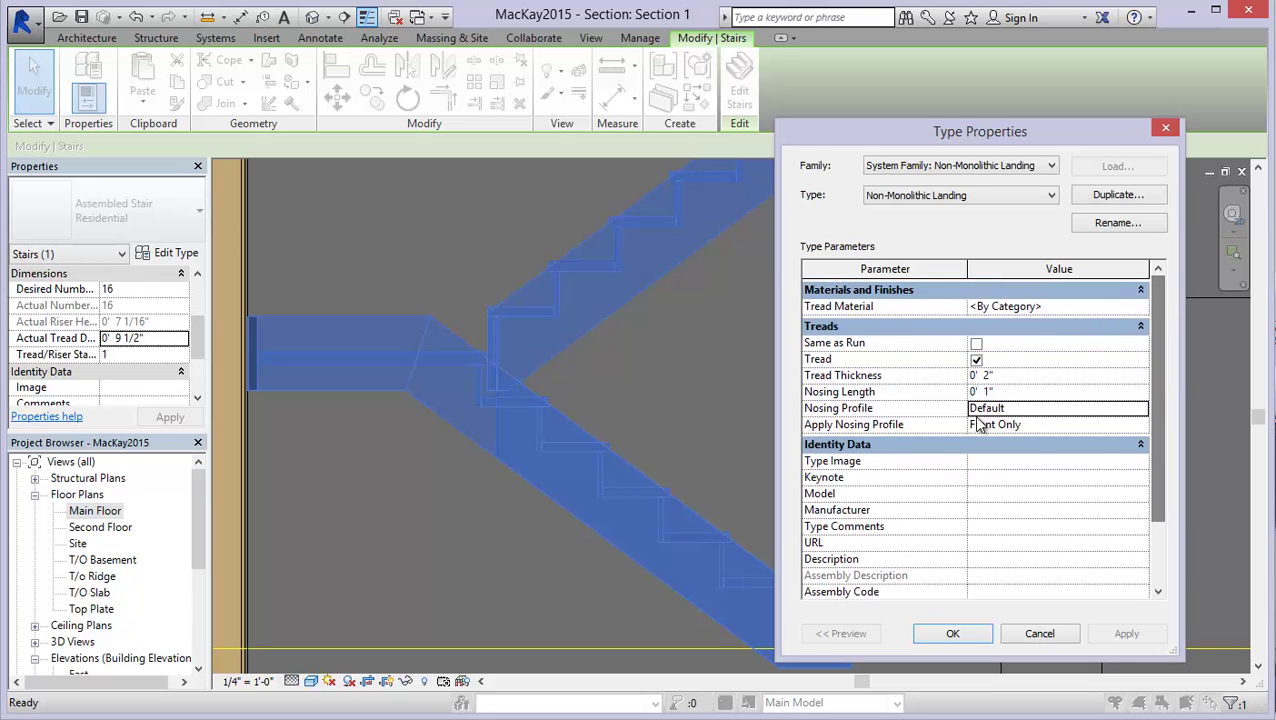
{"action": "left_click", "coordinate": [960, 636]}
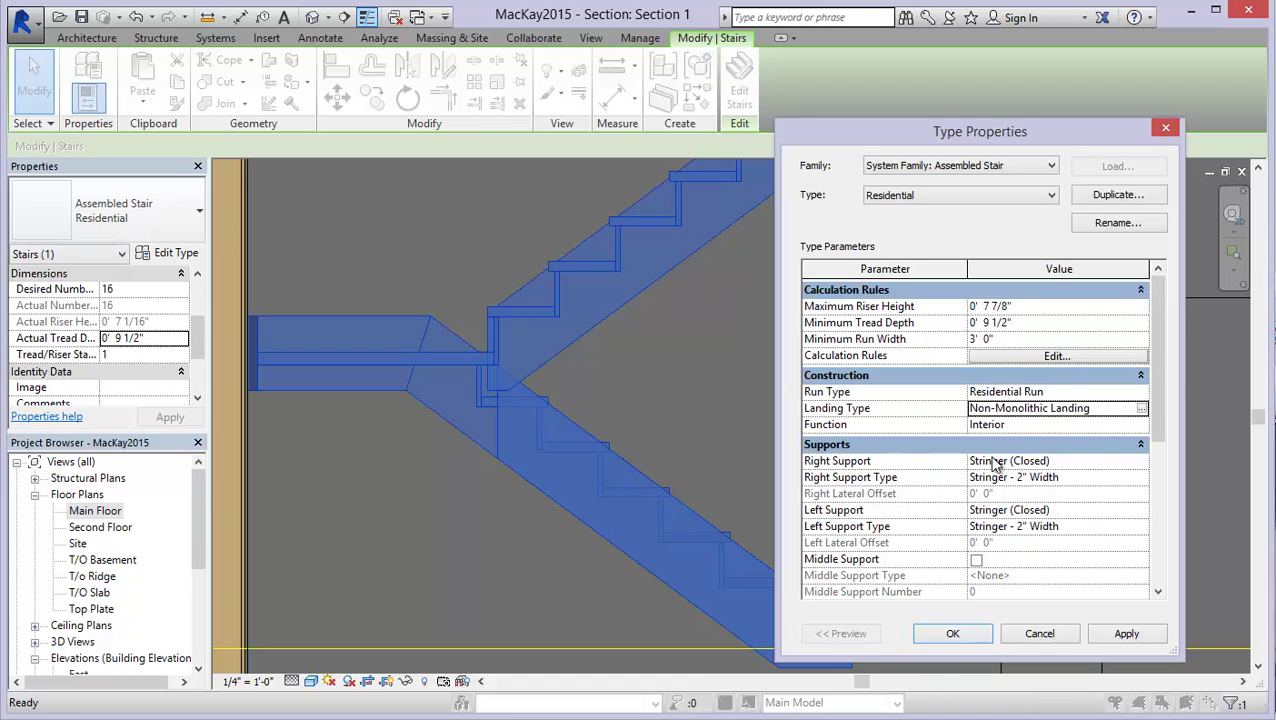
Open the type properties of the stair's right support stringer and review its section profile options.
{"action": "left_click", "coordinate": [1141, 464]}
{"action": "left_click", "coordinate": [1141, 464]}
{"action": "left_click", "coordinate": [1143, 470]}
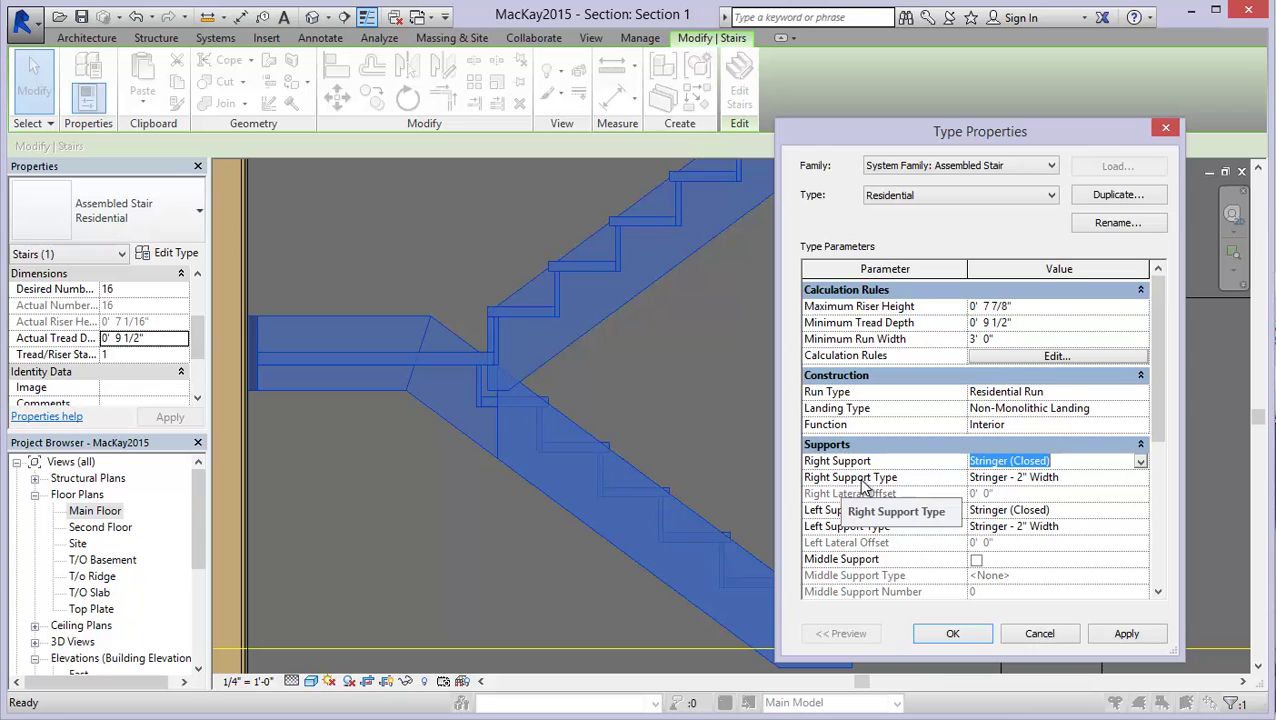
{"action": "double_click", "coordinate": [1138, 486]}
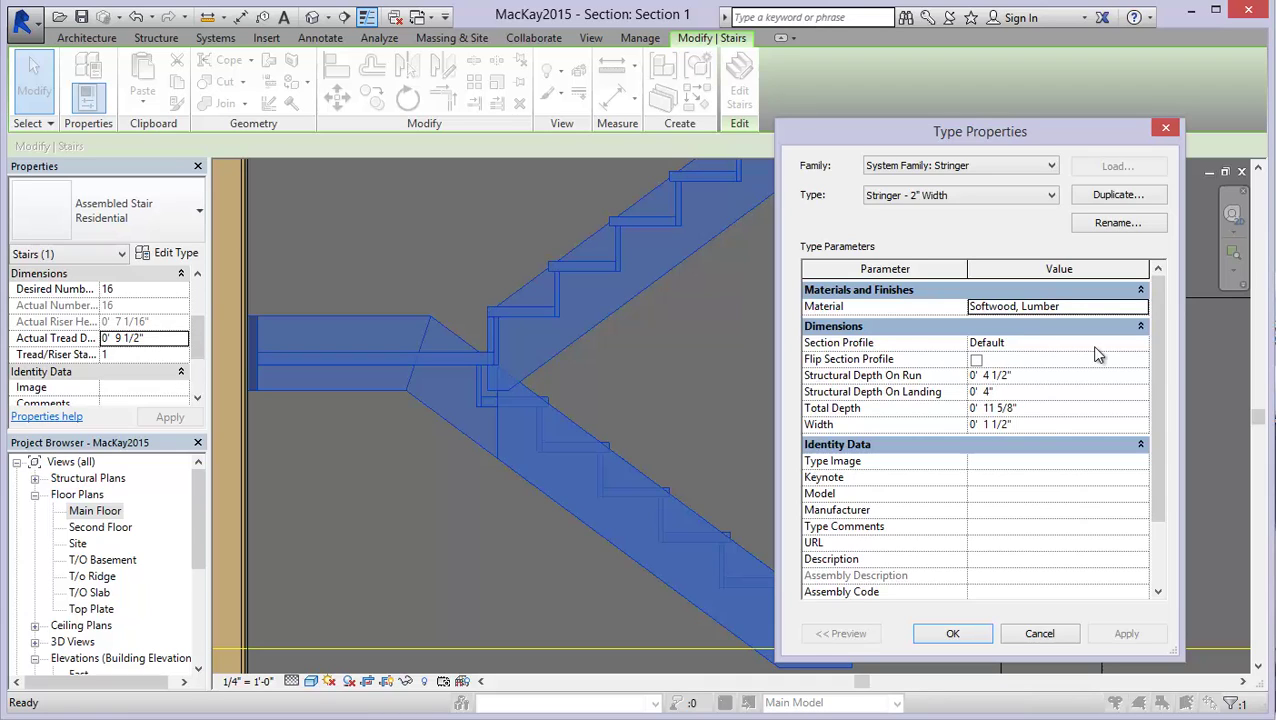
{"action": "left_click", "coordinate": [1140, 343]}
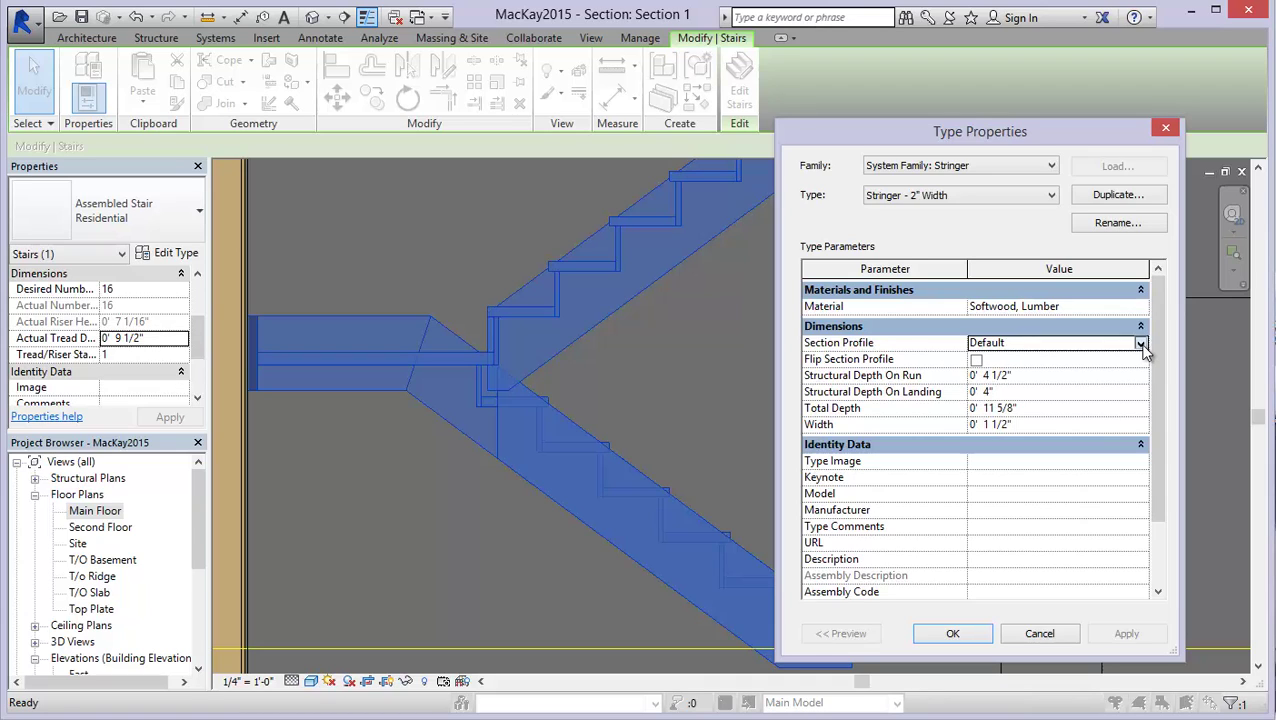
{"action": "left_click", "coordinate": [1141, 344]}
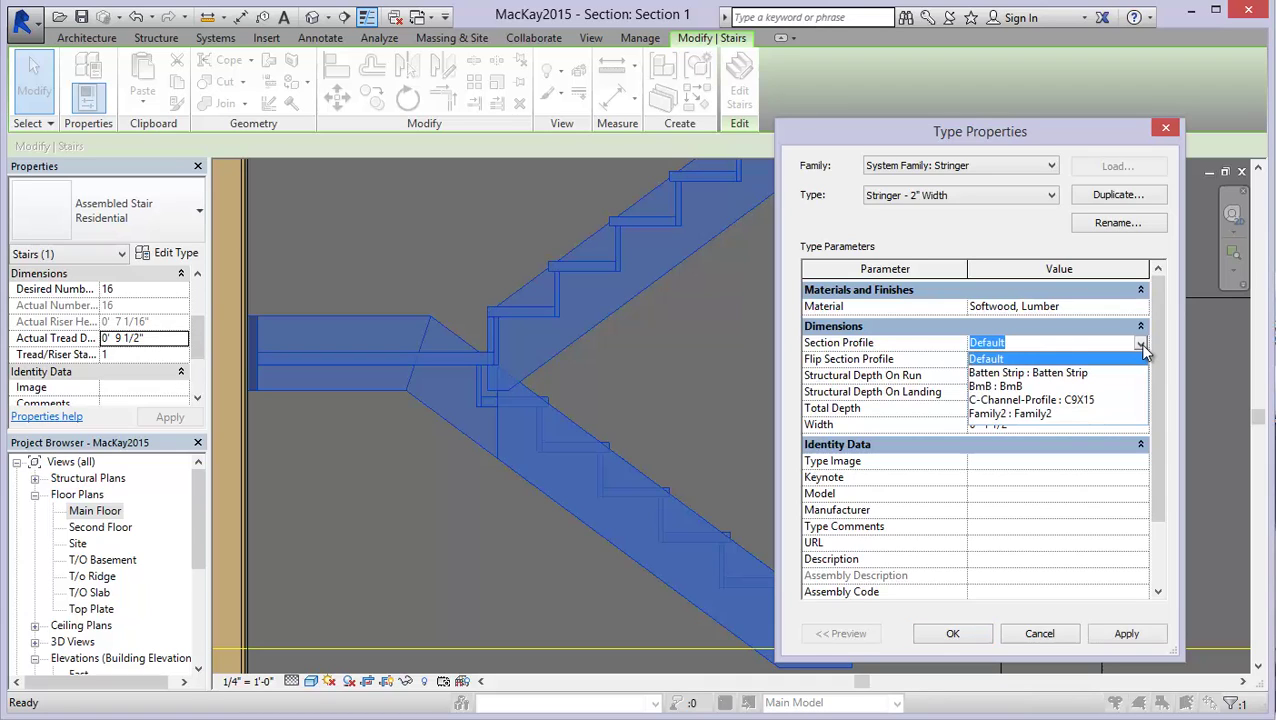
{"action": "left_click", "coordinate": [957, 367]}
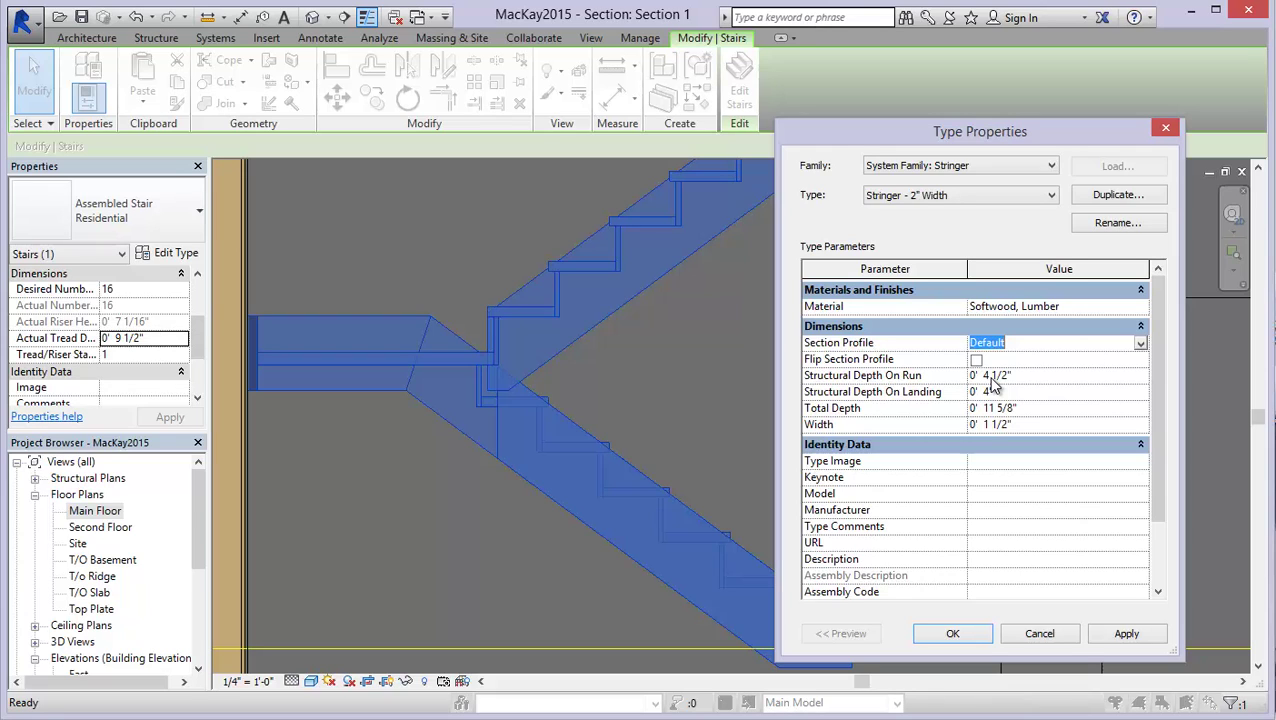
Try a Structural Depth On Run of 2 1/2" for the stringer, then restore 4 1/2", applying each value.
{"action": "left_click", "coordinate": [985, 376]}
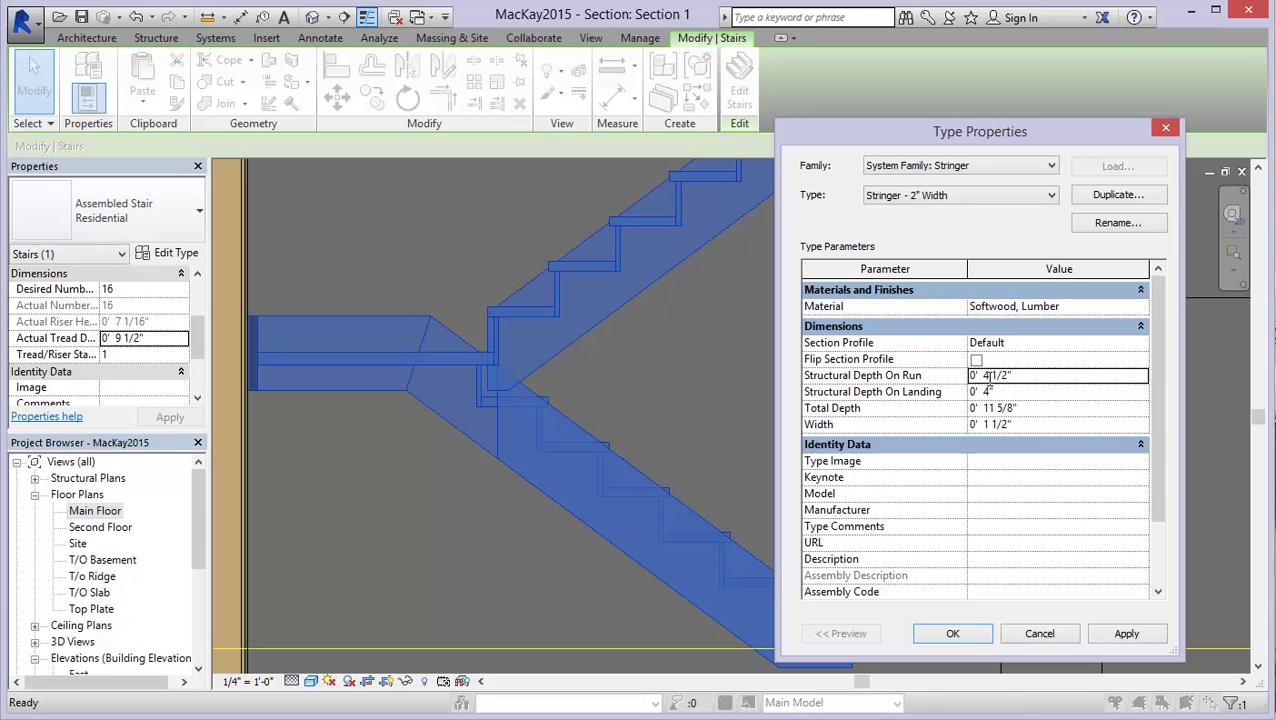
{"action": "key", "text": "Return"}
{"action": "type", "text": "2"}
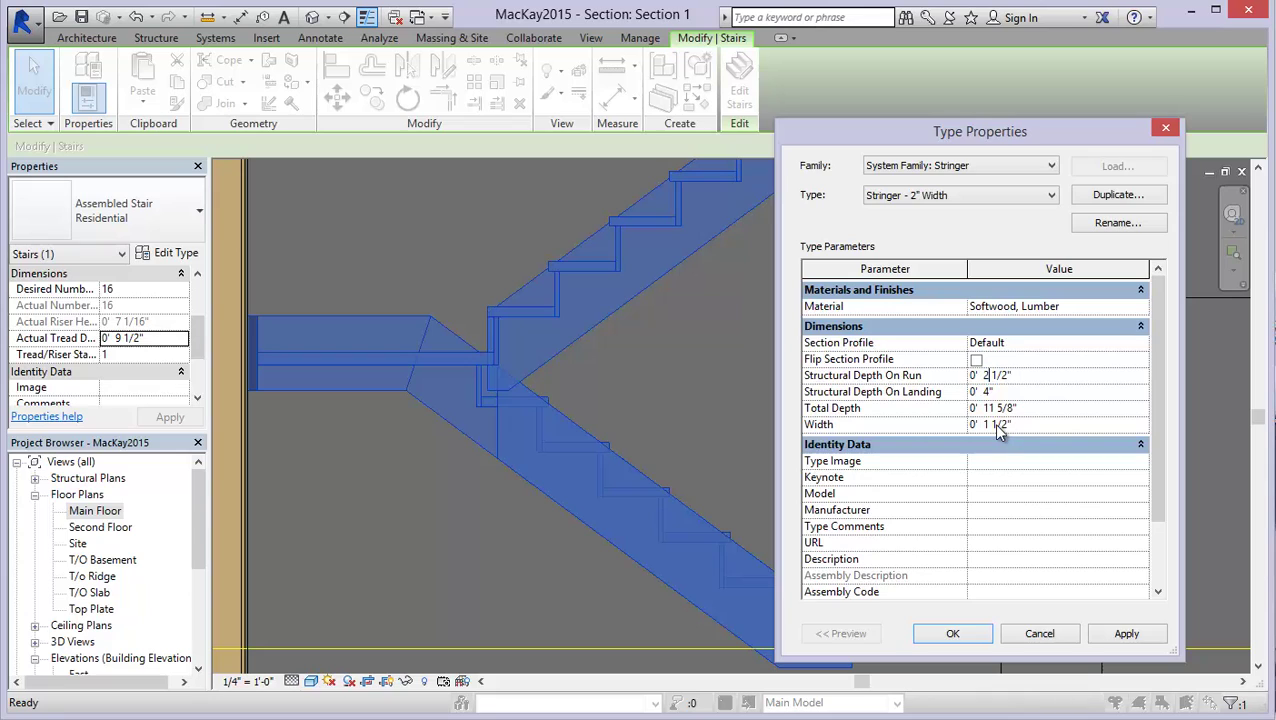
{"action": "left_click", "coordinate": [1120, 638]}
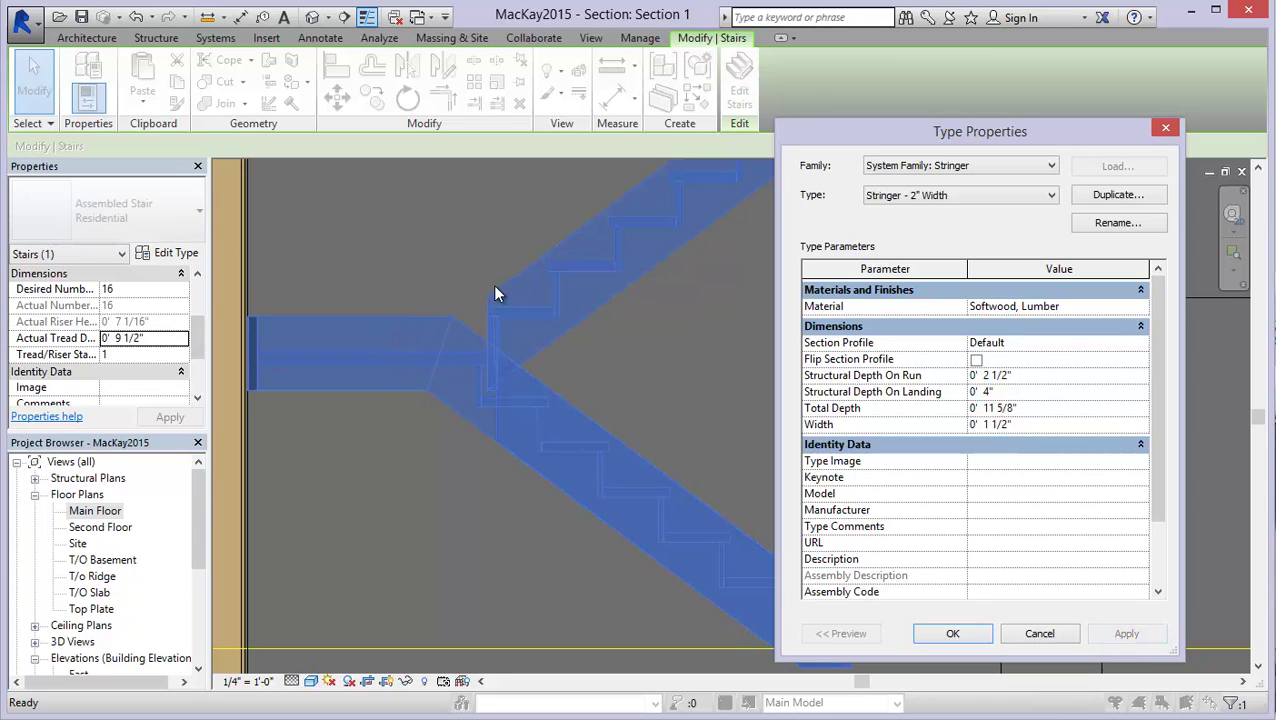
{"action": "left_click", "coordinate": [986, 376]}
{"action": "type", "text": "3"}
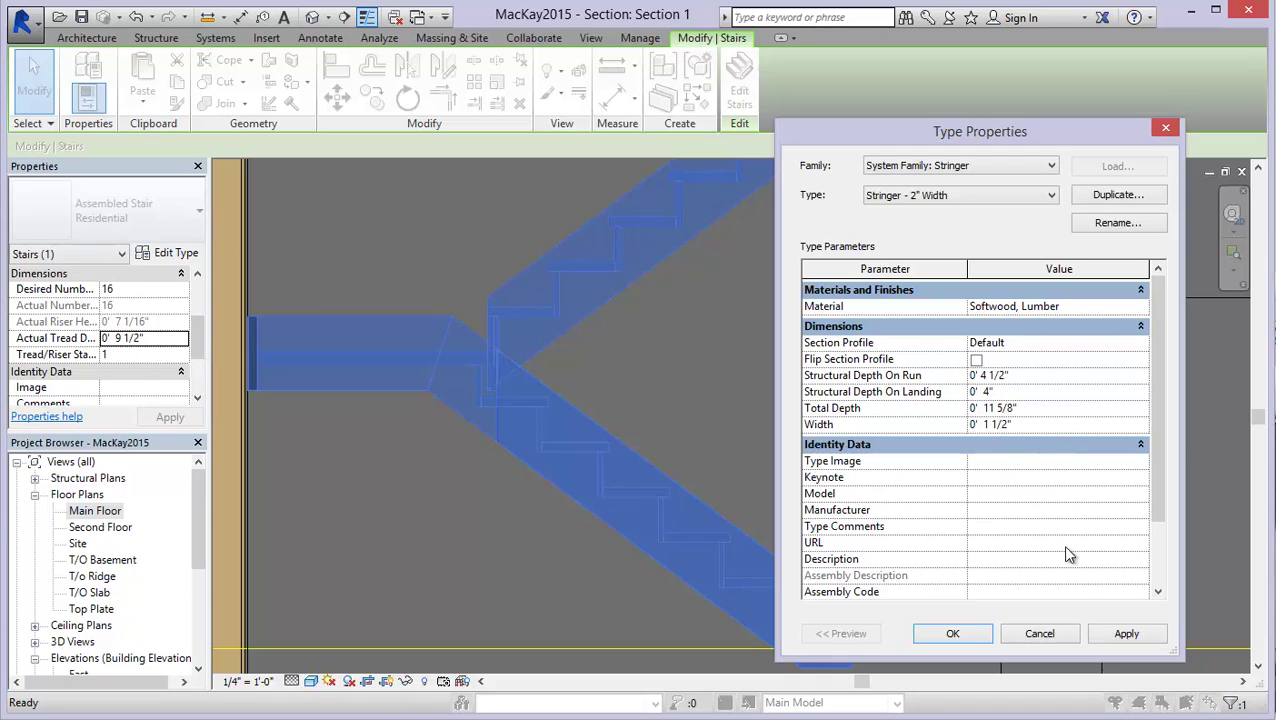
{"action": "left_click", "coordinate": [1121, 642]}
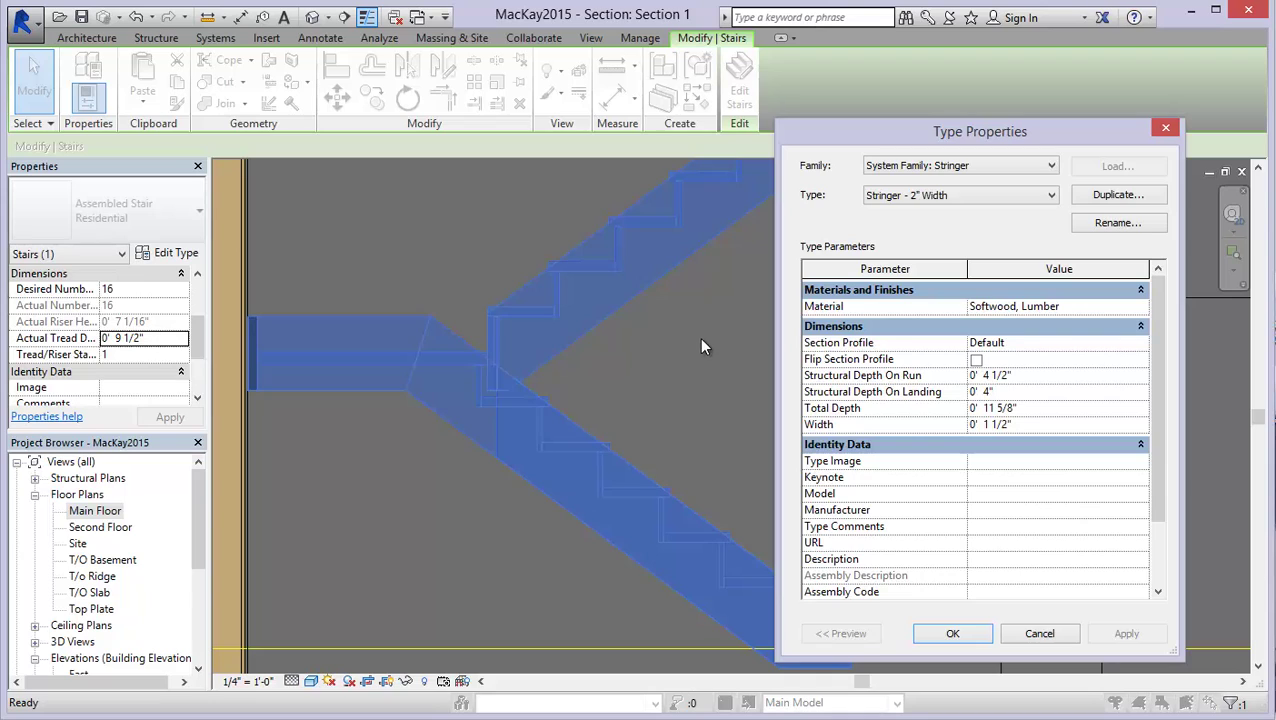
Set the stringer's Structural Depth On Run and Structural Depth On Landing to 1 1/2" each, applying each change.
{"action": "left_click", "coordinate": [985, 376]}
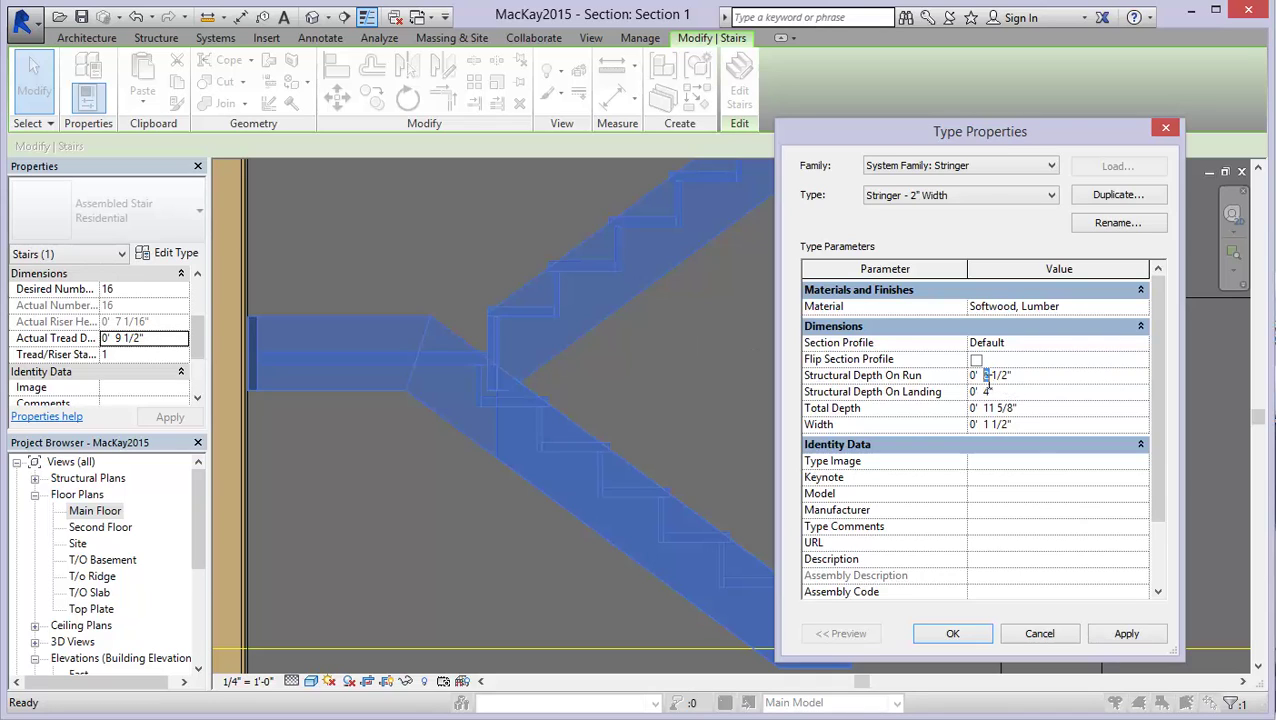
{"action": "left_click", "coordinate": [1127, 634]}
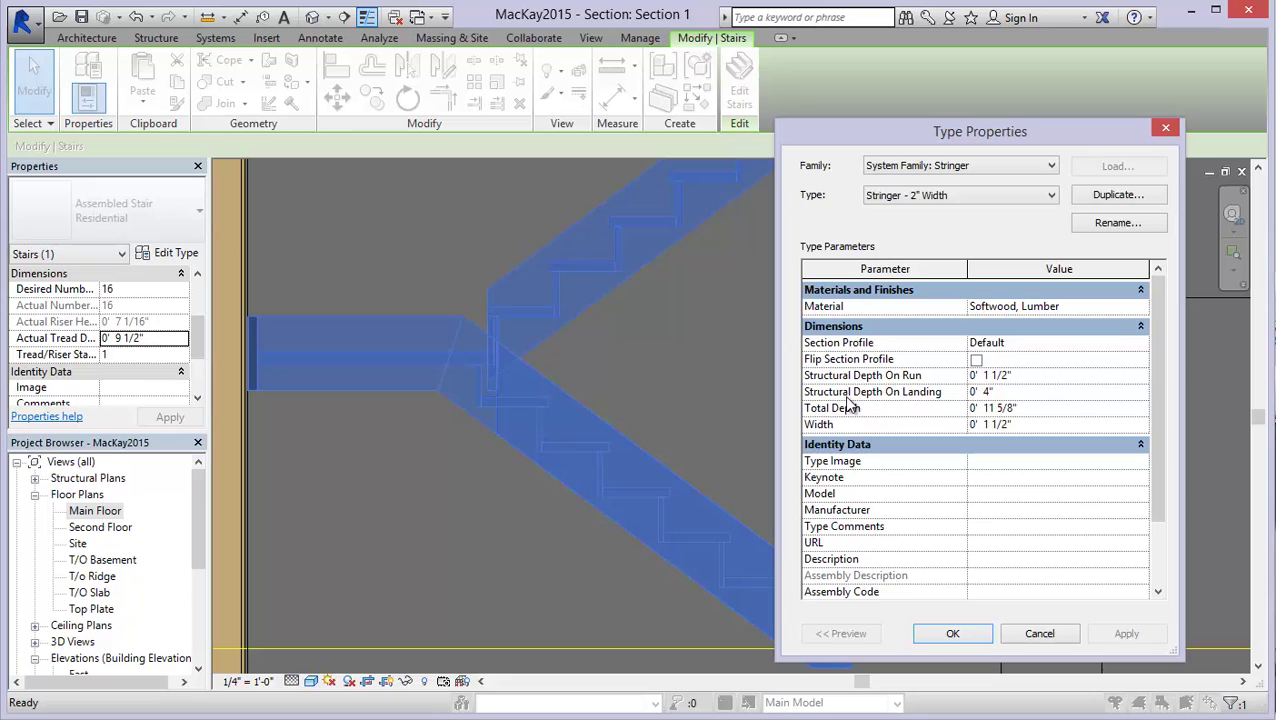
{"action": "left_click", "coordinate": [988, 391]}
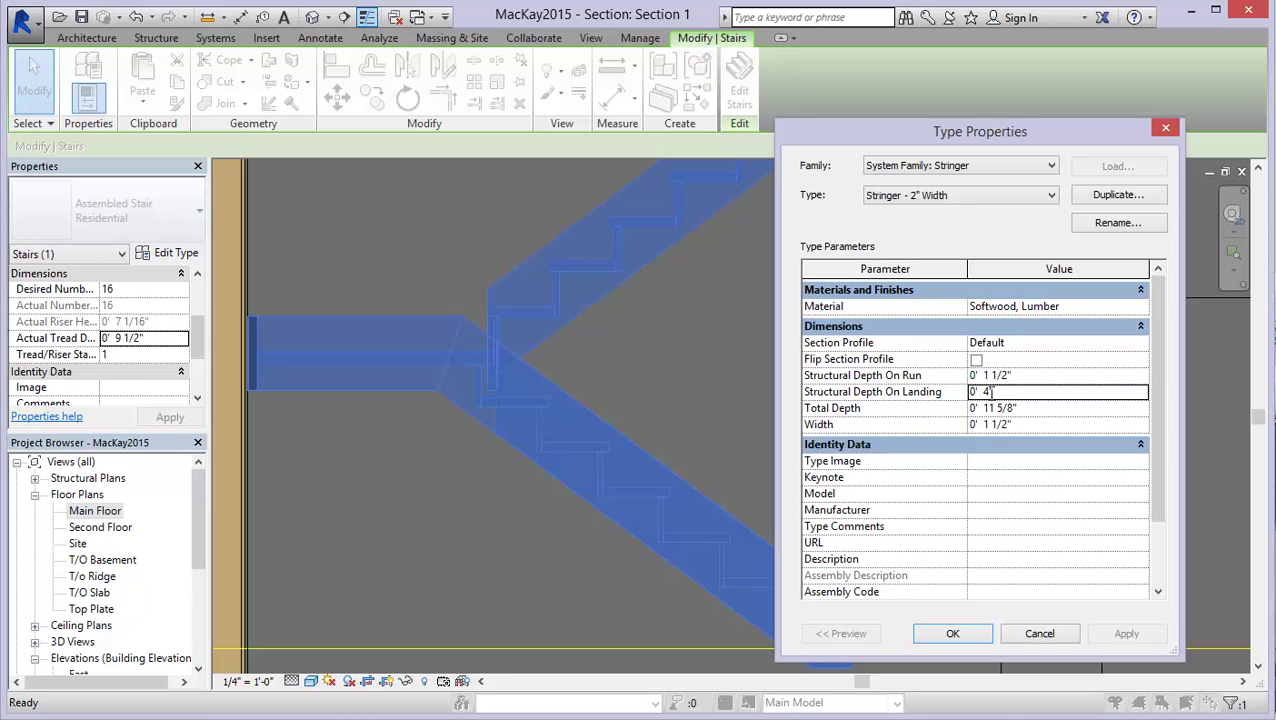
{"action": "key", "text": "BackSpace"}
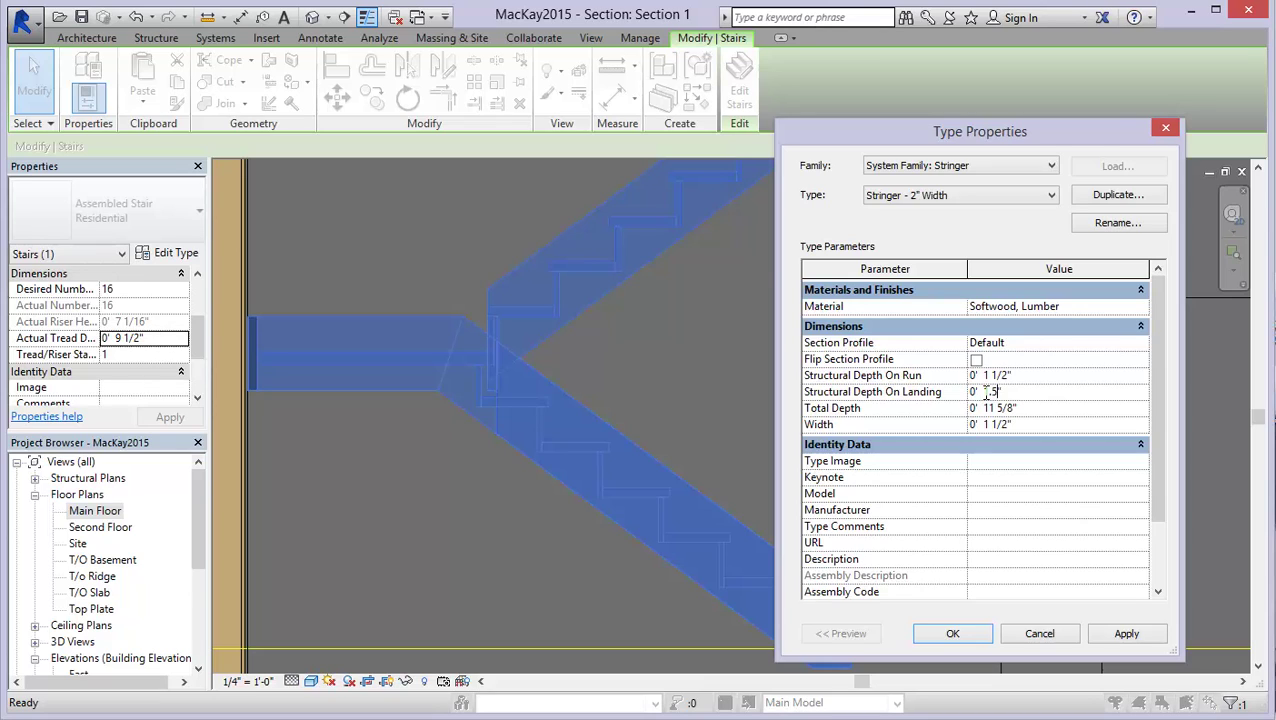
{"action": "type", "text": "1.5\""}
{"action": "left_click", "coordinate": [1117, 633]}
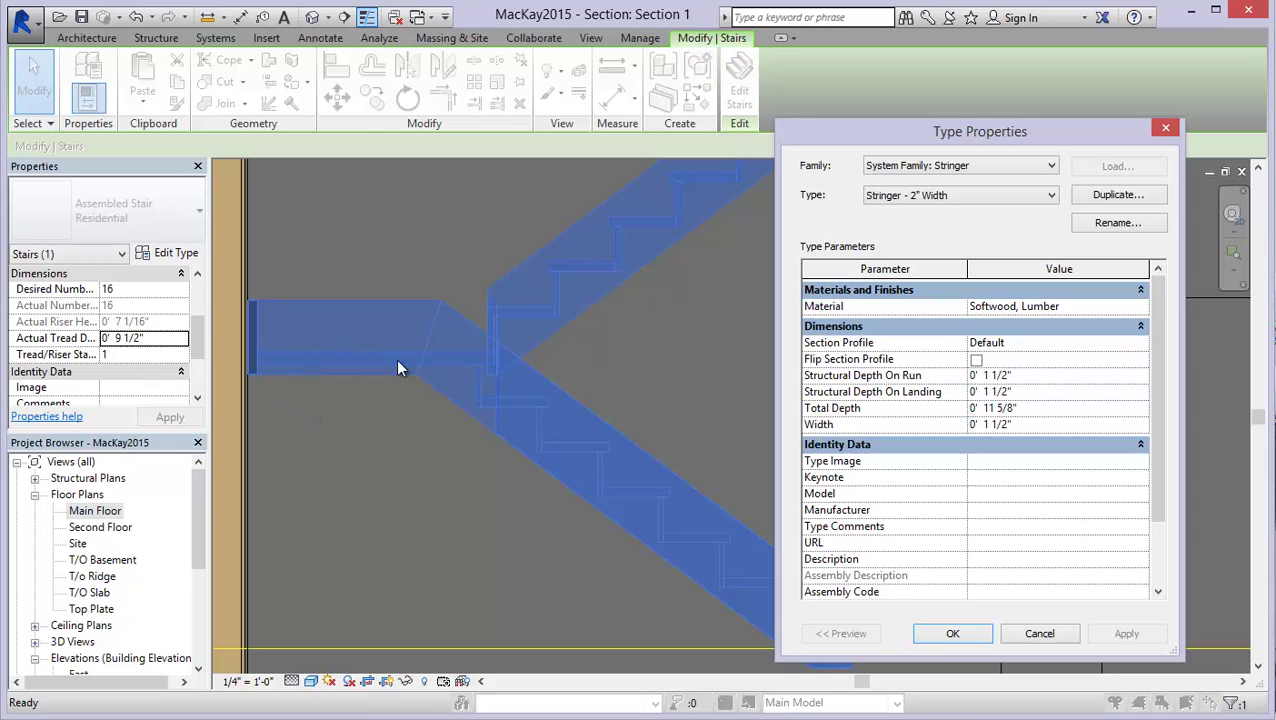
Set the stringer's Structural Depth On Landing to 6 1/2", apply it and accept the stringer and stair type properties.
{"action": "left_click", "coordinate": [987, 391]}
{"action": "key", "text": "BackSpace"}
{"action": "type", "text": "6"}
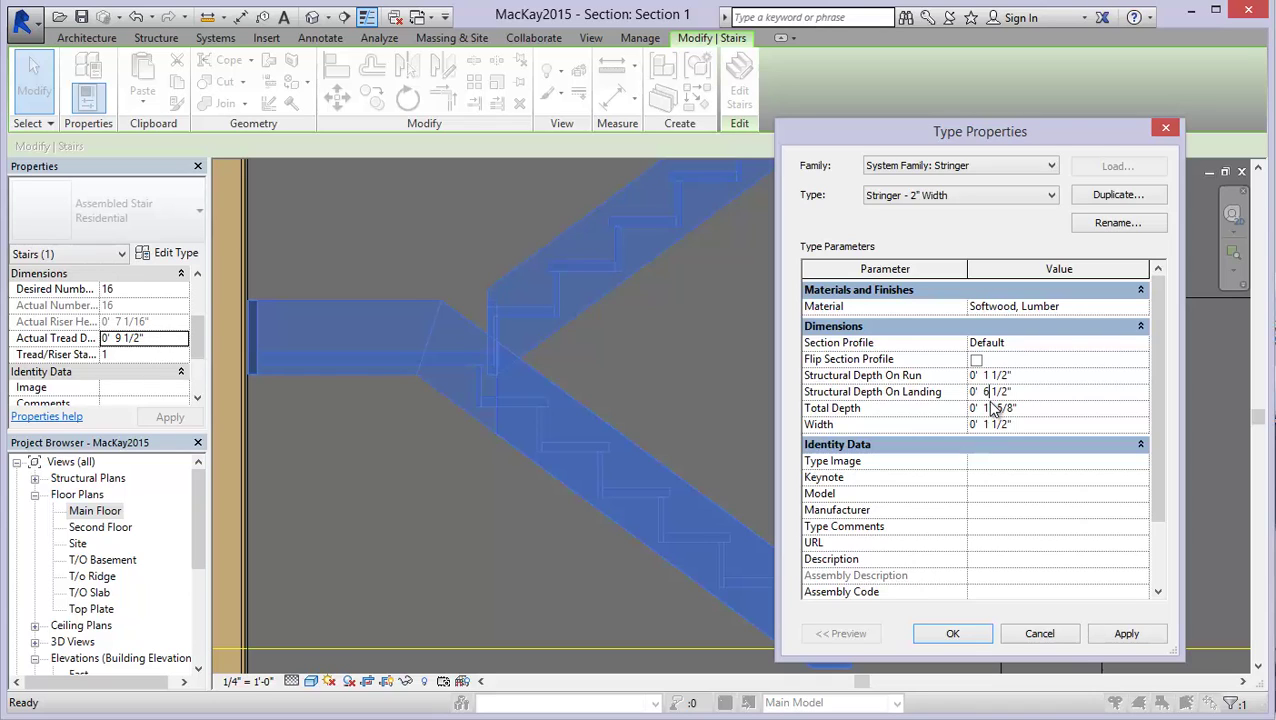
{"action": "left_click", "coordinate": [1126, 633]}
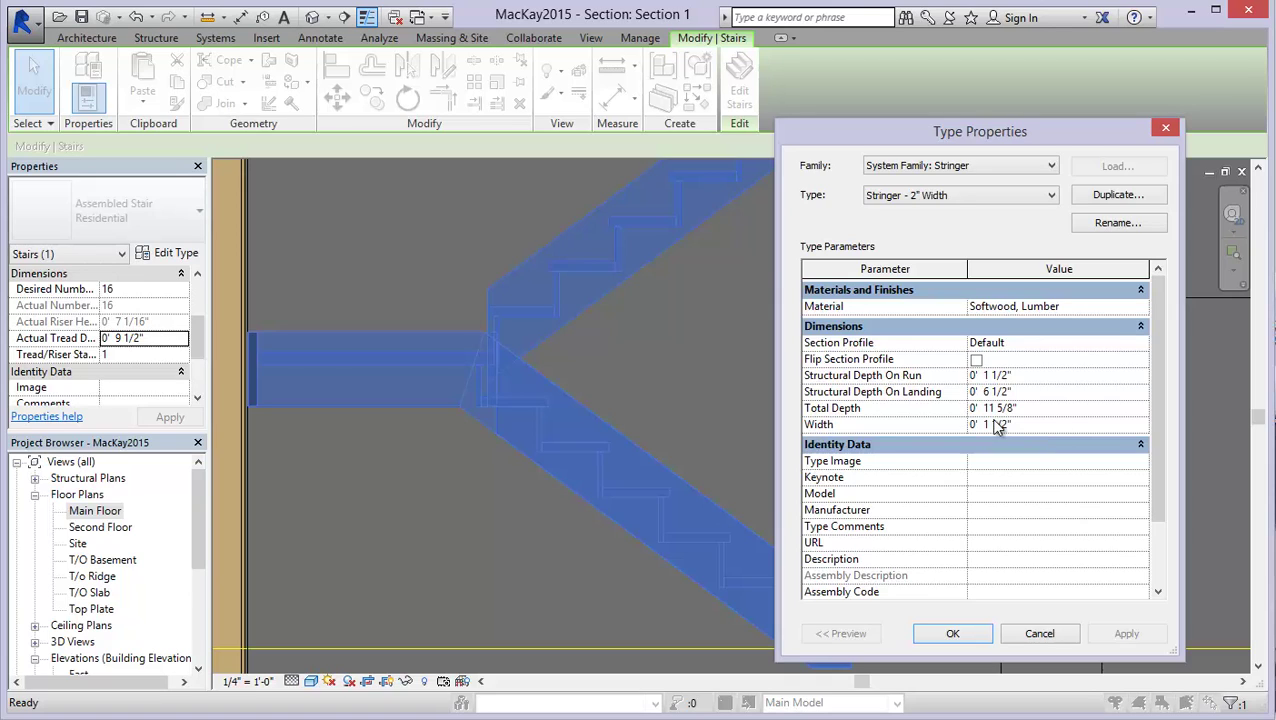
{"action": "left_click", "coordinate": [950, 636]}
{"action": "left_click", "coordinate": [953, 636]}
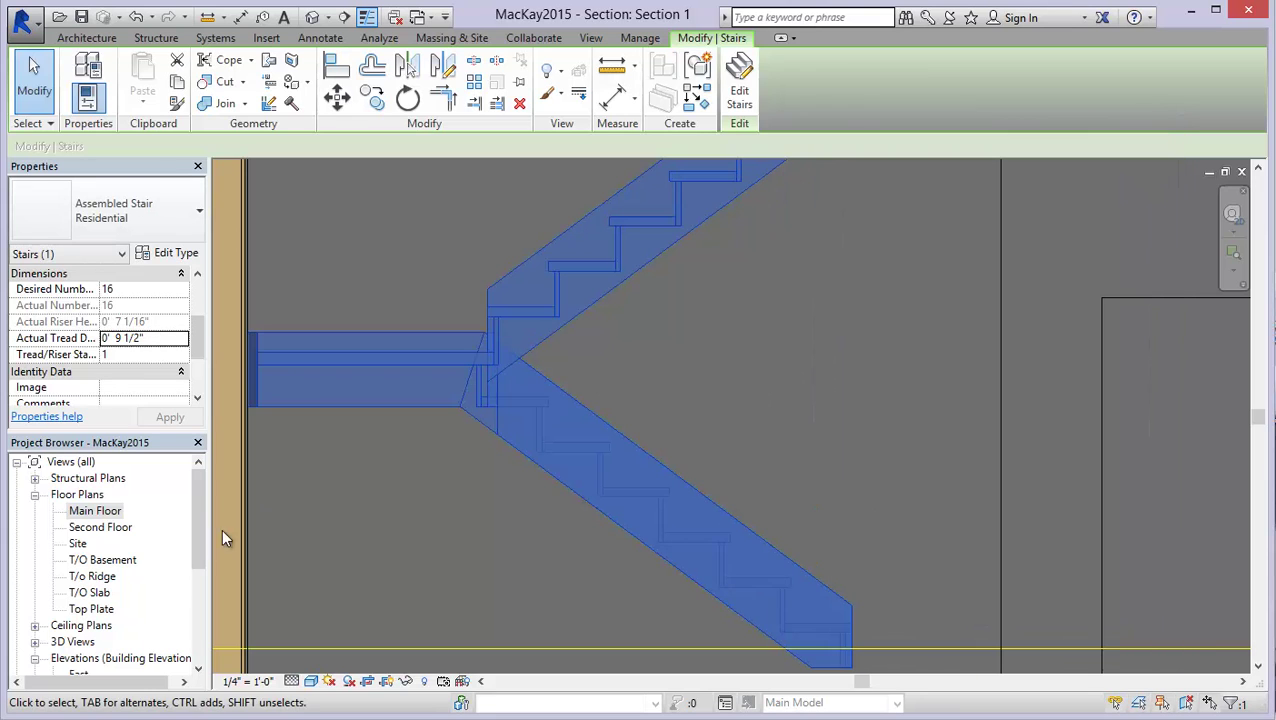
Open the Main Floor plan and start editing the selected stair's components.
{"action": "left_click", "coordinate": [90, 511]}
{"action": "double_click", "coordinate": [92, 511]}
{"action": "left_click", "coordinate": [592, 364]}
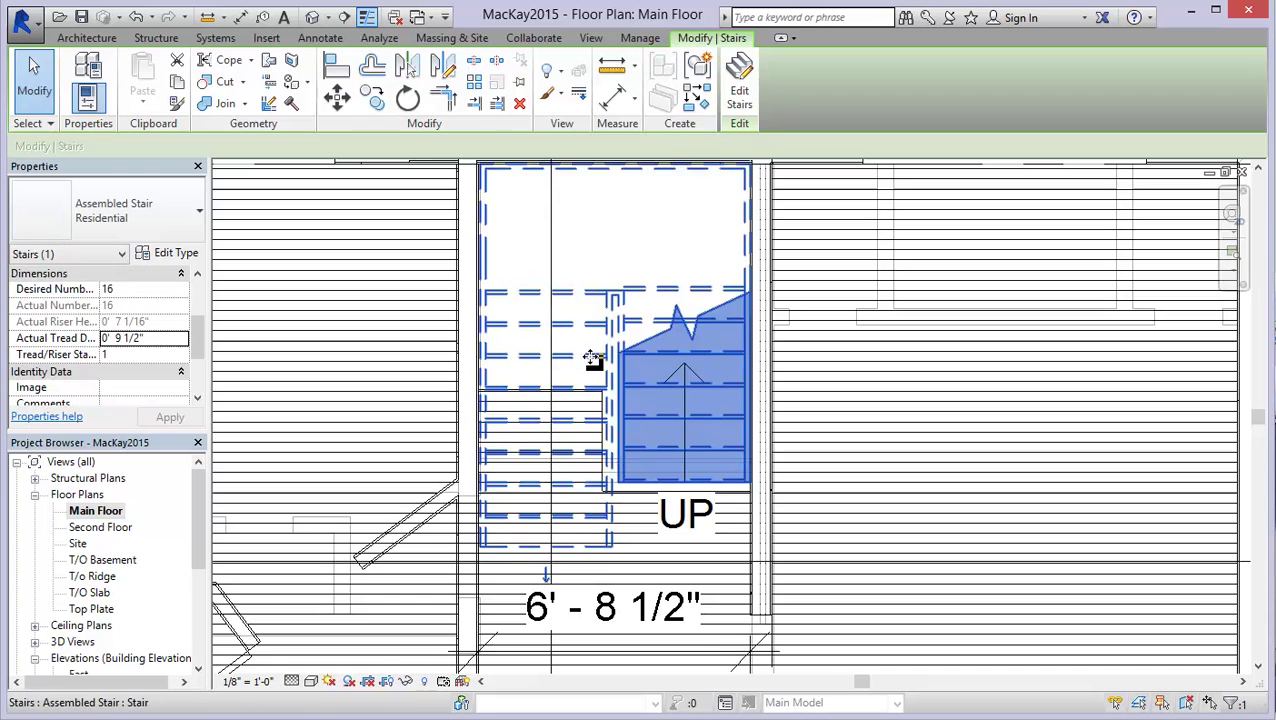
{"action": "scroll", "coordinate": [592, 364], "scroll_direction": "up", "scroll_amount": 2}
{"action": "middle_click_drag", "start_coordinate": [535, 222], "coordinate": [480, 387]}
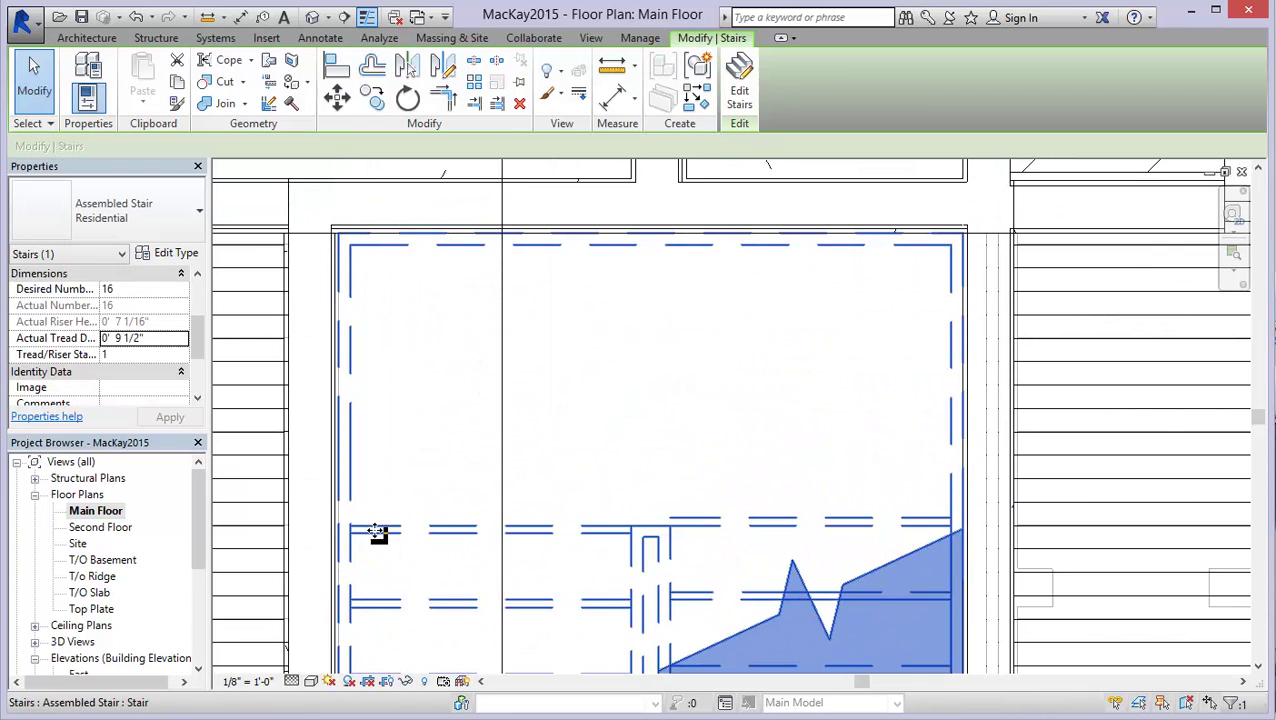
{"action": "left_click", "coordinate": [740, 112]}
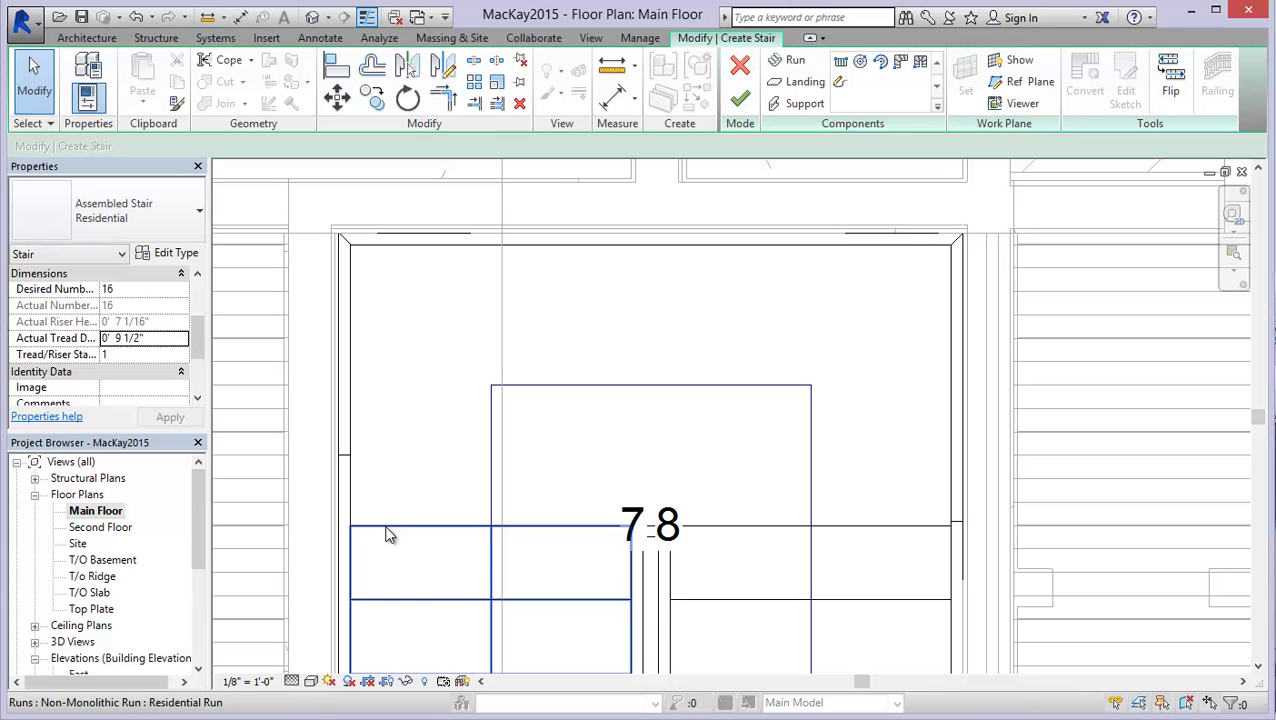
Examine the overlapping stair components at the landing's front edge and along the stringers between the two runs.
{"action": "middle_click_drag", "start_coordinate": [404, 530], "coordinate": [394, 404]}
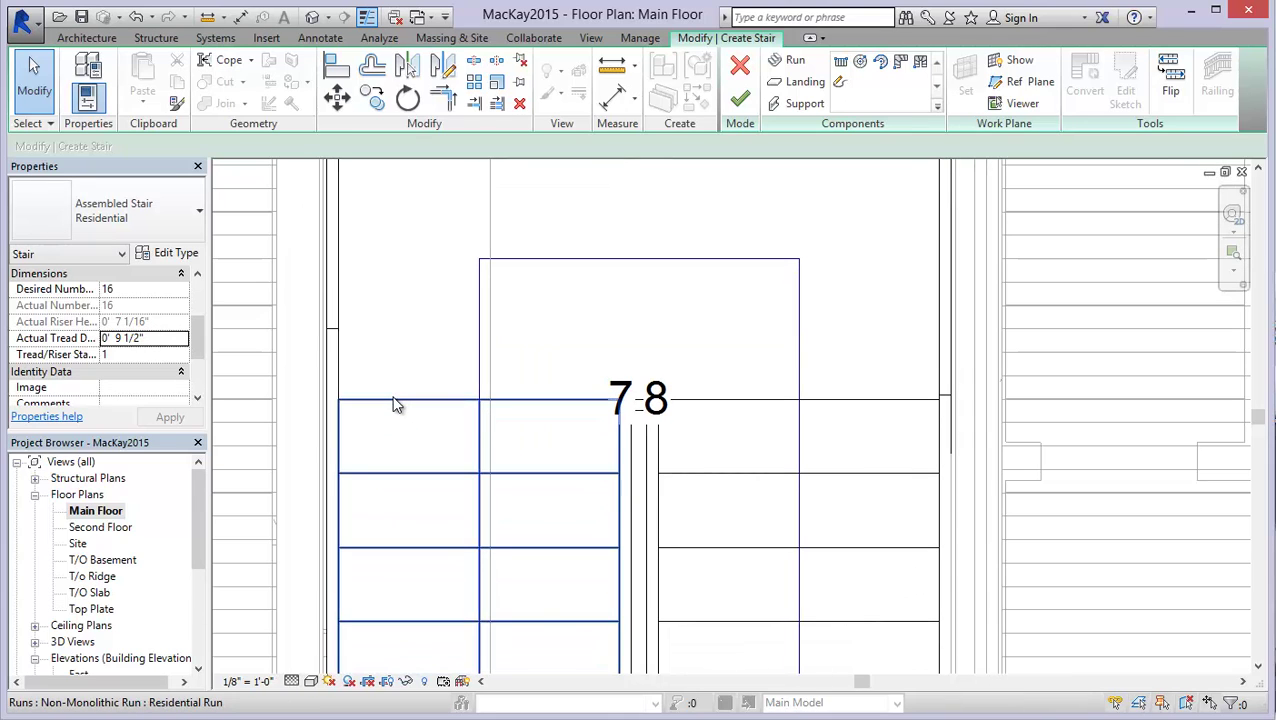
{"action": "key", "text": "Tab"}
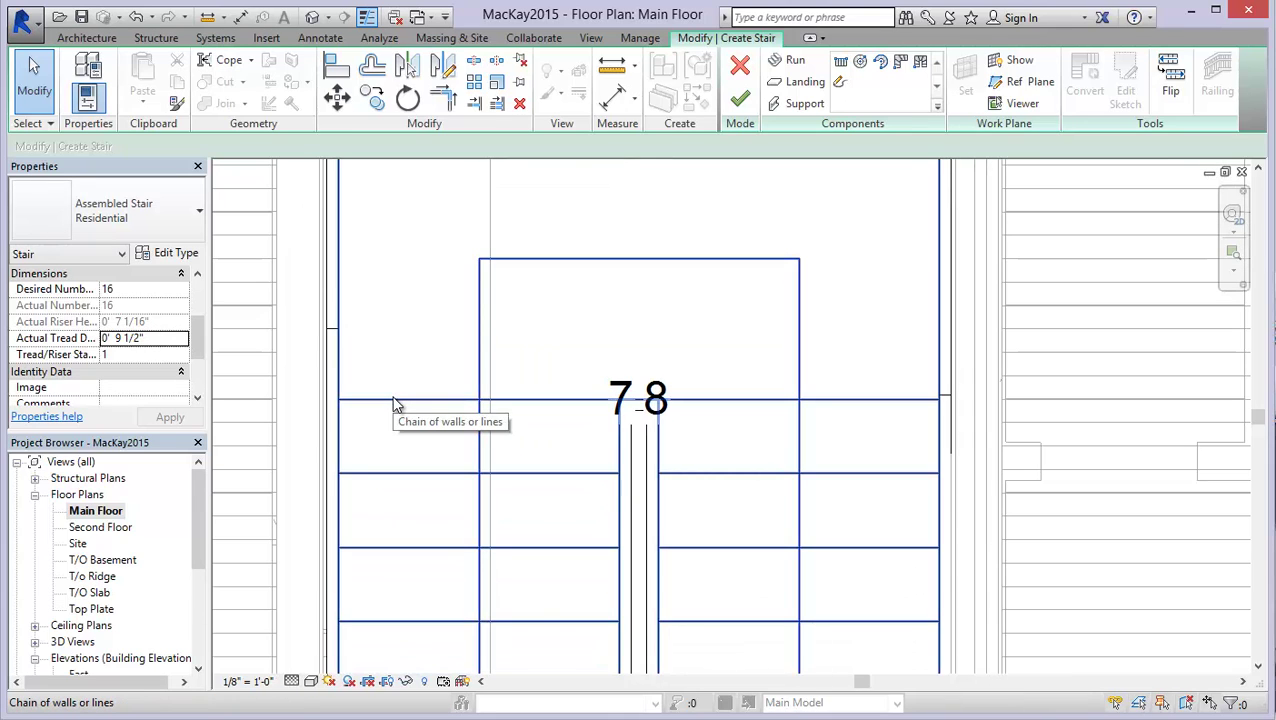
{"action": "key", "text": "Tab"}
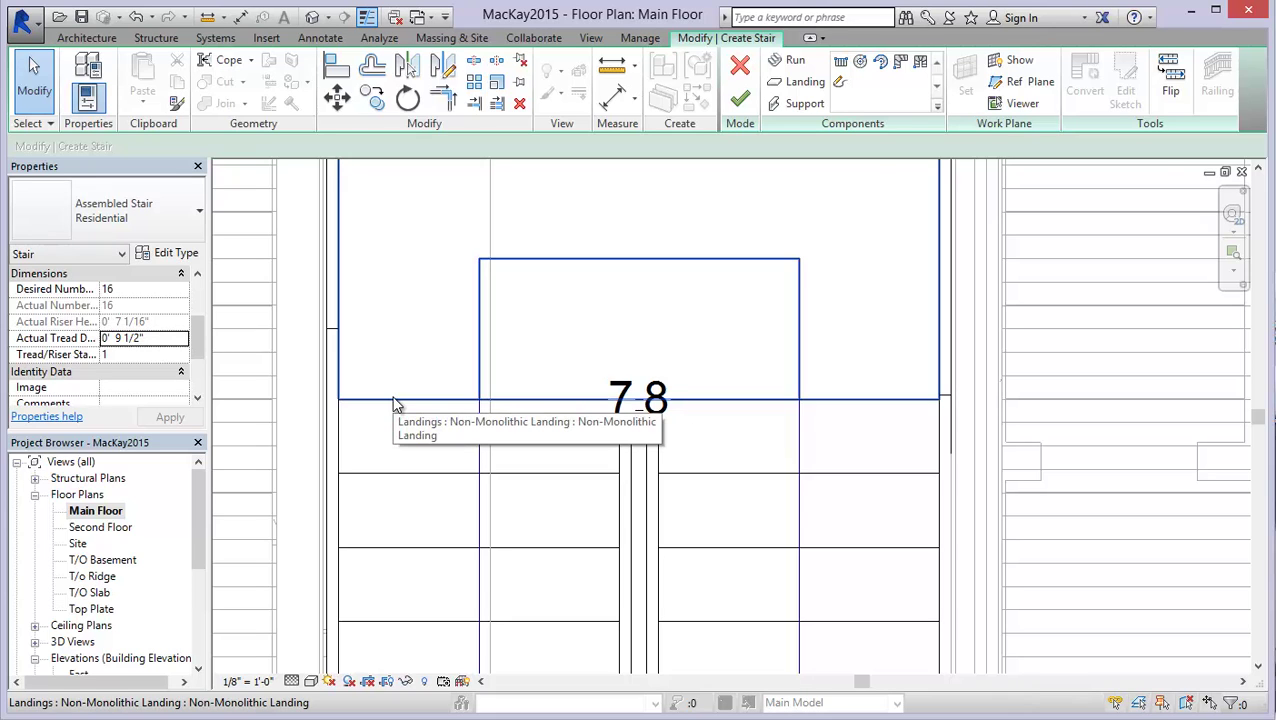
{"action": "scroll", "coordinate": [394, 404], "scroll_direction": "down", "scroll_amount": 1}
{"action": "middle_click_drag", "start_coordinate": [427, 433], "coordinate": [521, 547]}
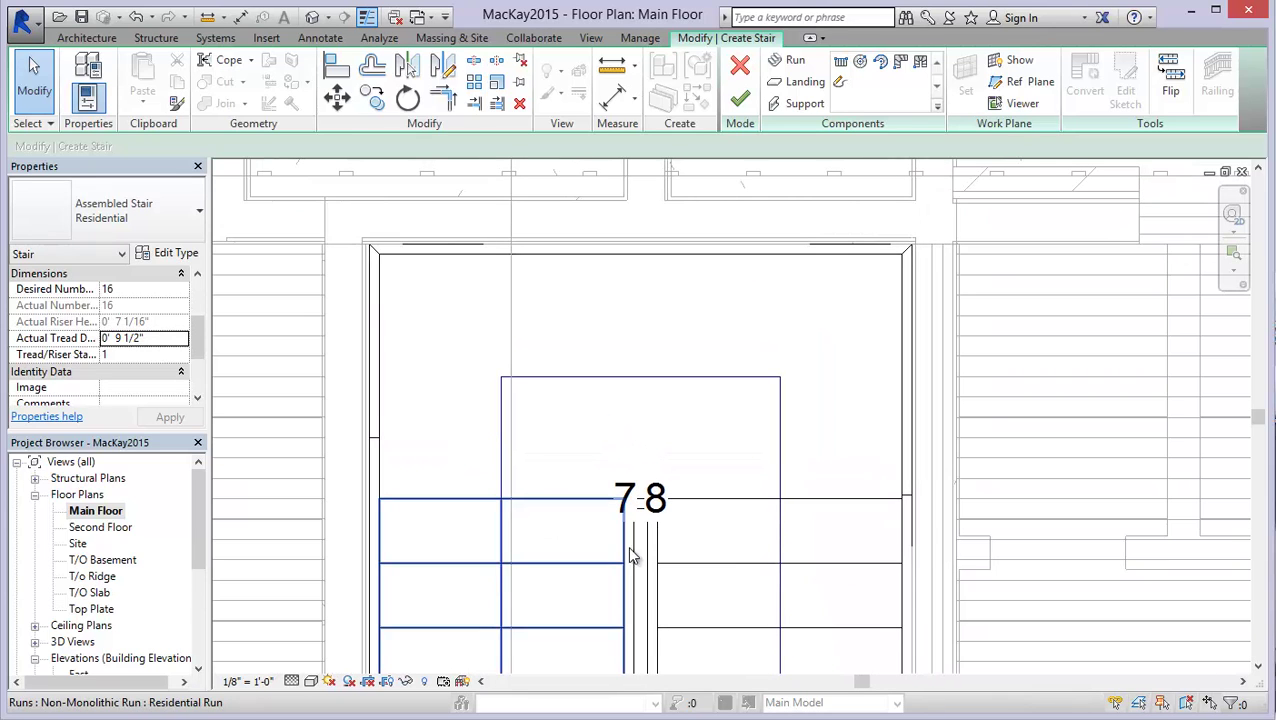
{"action": "key", "text": "Tab"}
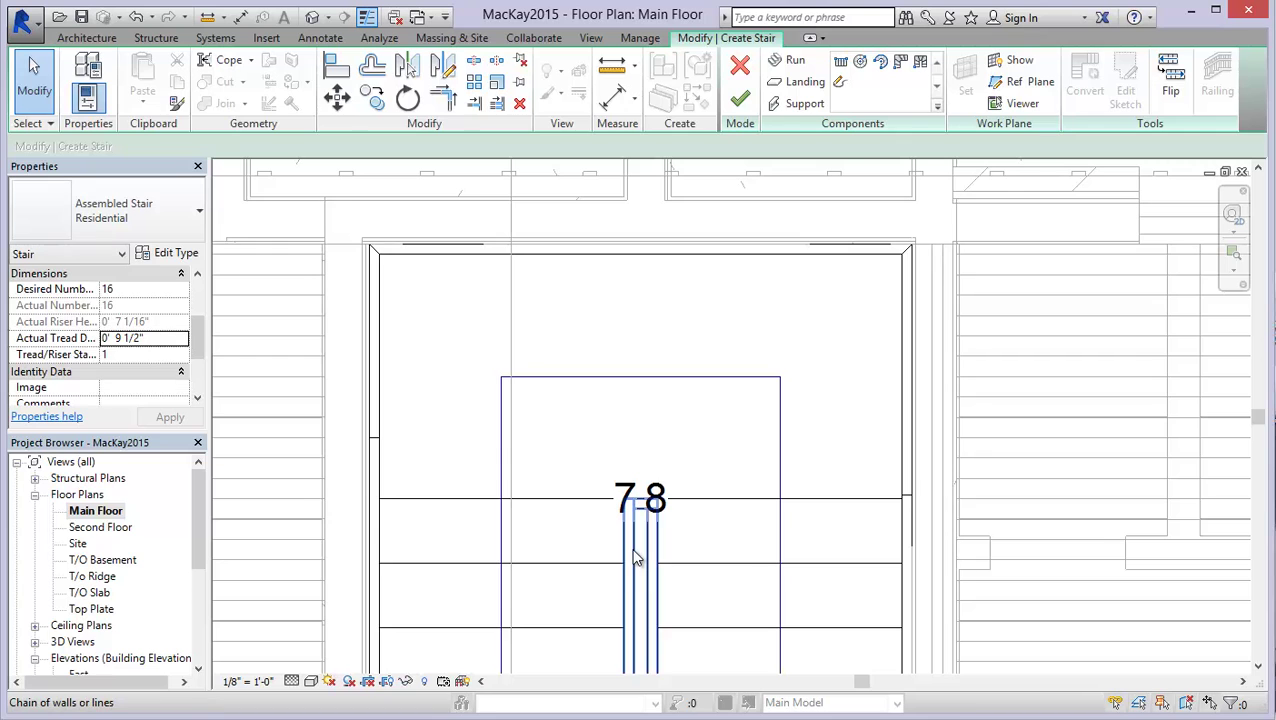
{"action": "middle_click_drag", "start_coordinate": [634, 557], "coordinate": [561, 478]}
{"action": "scroll", "coordinate": [638, 340], "scroll_direction": "down", "scroll_amount": 1}
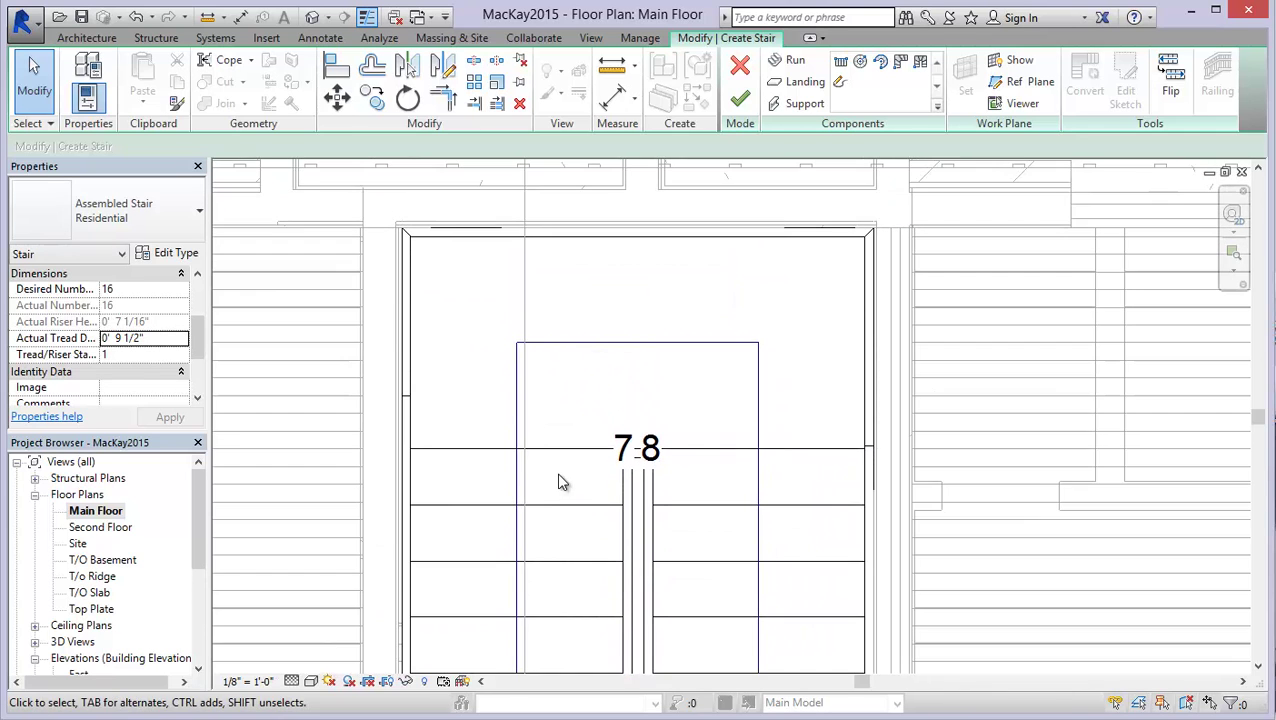
Convert the stair's landing to a custom sketch-based component and open its sketch for editing.
{"action": "left_click", "coordinate": [440, 321]}
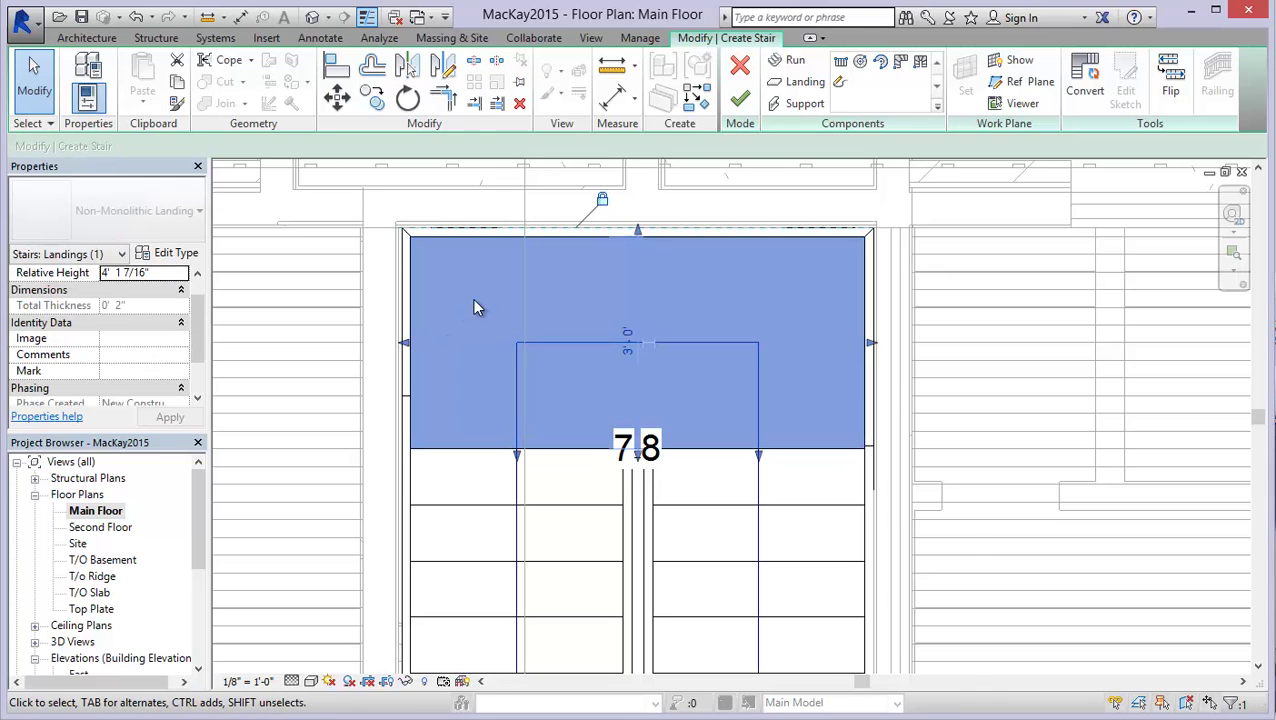
{"action": "scroll", "coordinate": [475, 295], "scroll_direction": "up", "scroll_amount": 1}
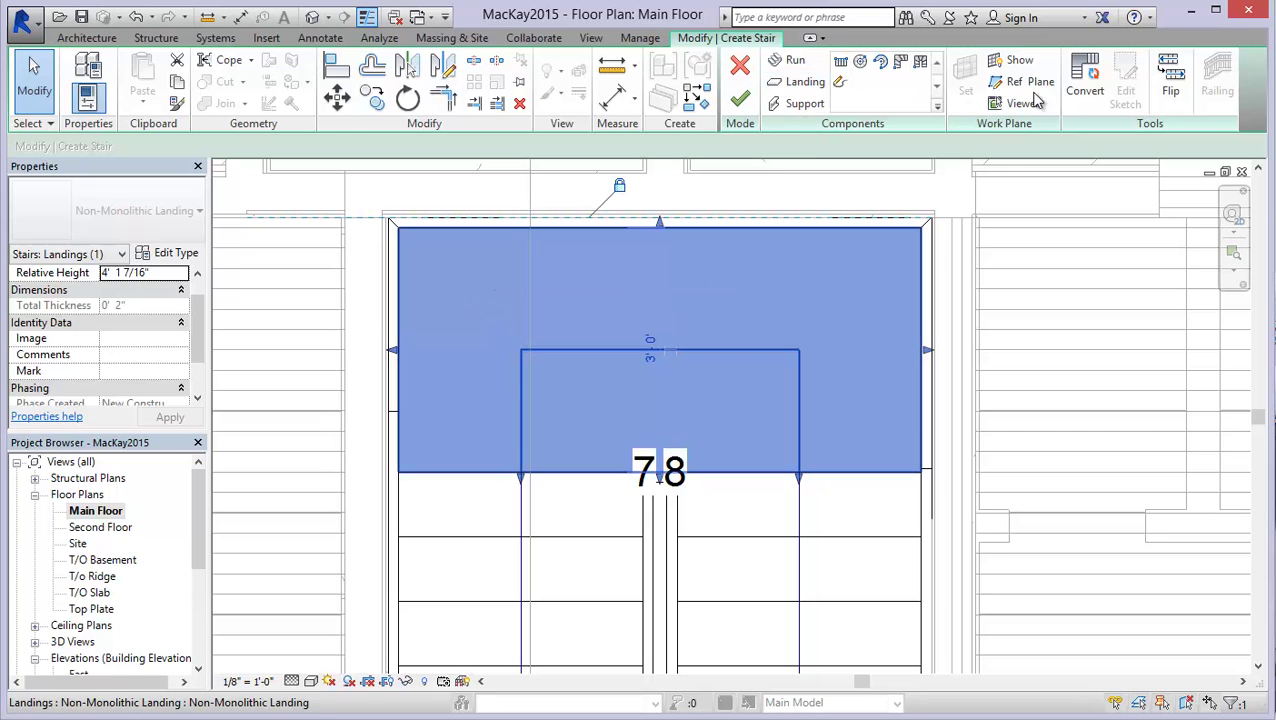
{"action": "middle_click_drag", "start_coordinate": [560, 416], "coordinate": [501, 421]}
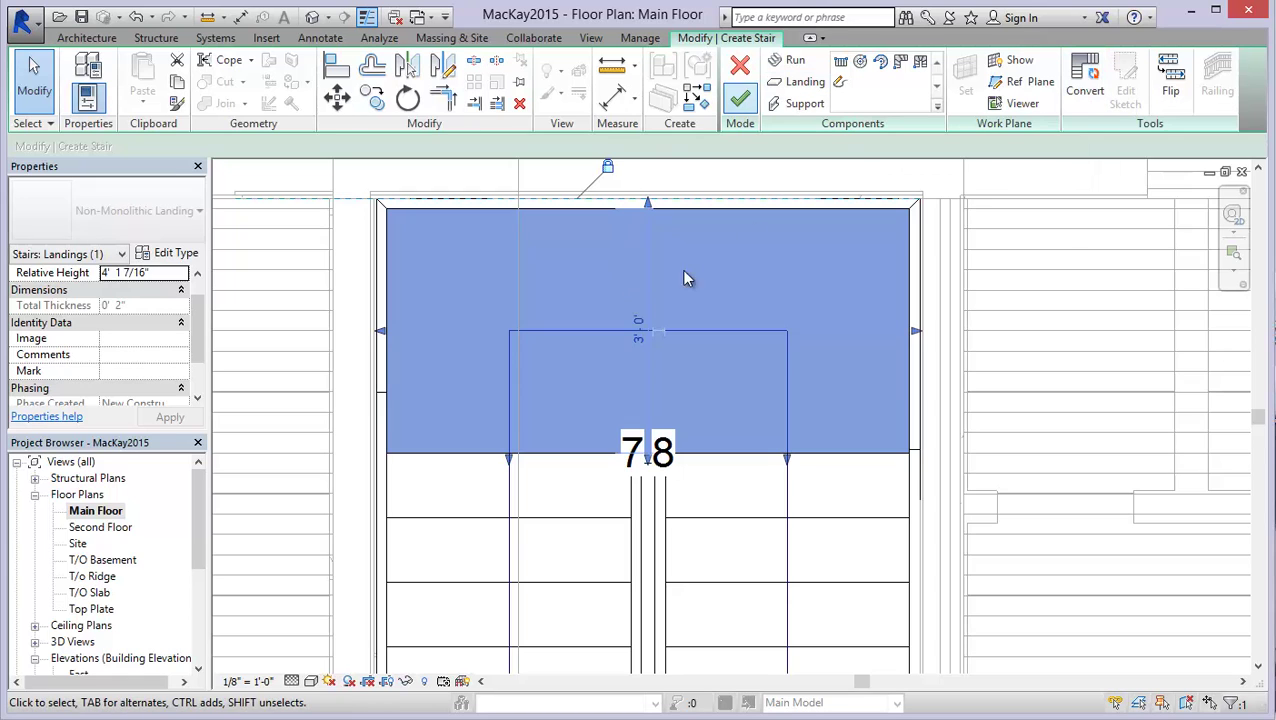
{"action": "left_click", "coordinate": [1085, 92]}
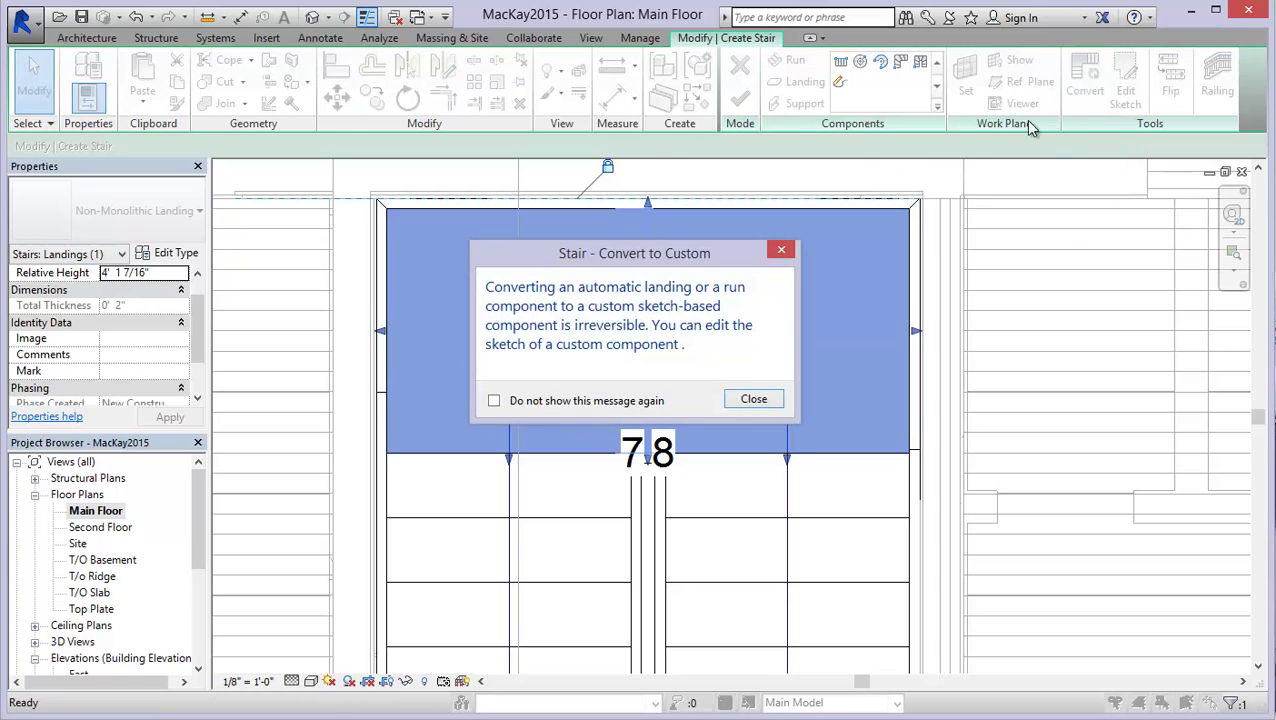
{"action": "left_click", "coordinate": [745, 399]}
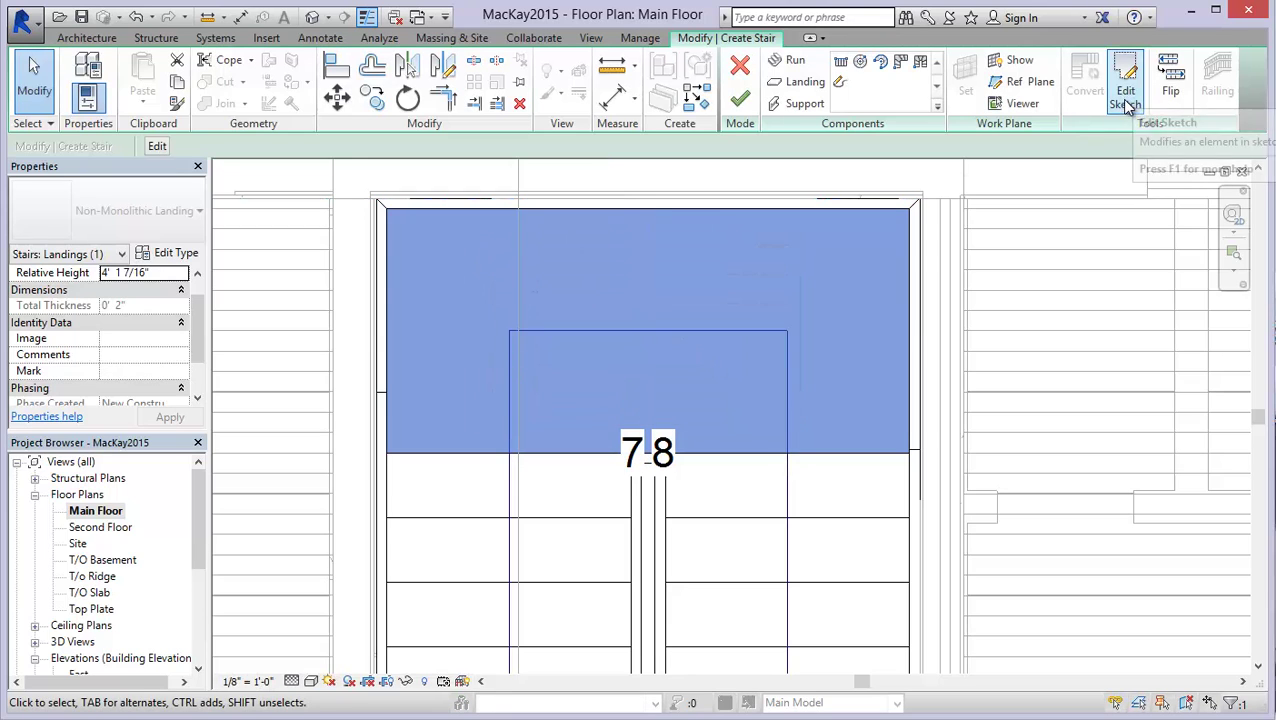
{"action": "left_click", "coordinate": [1125, 92]}
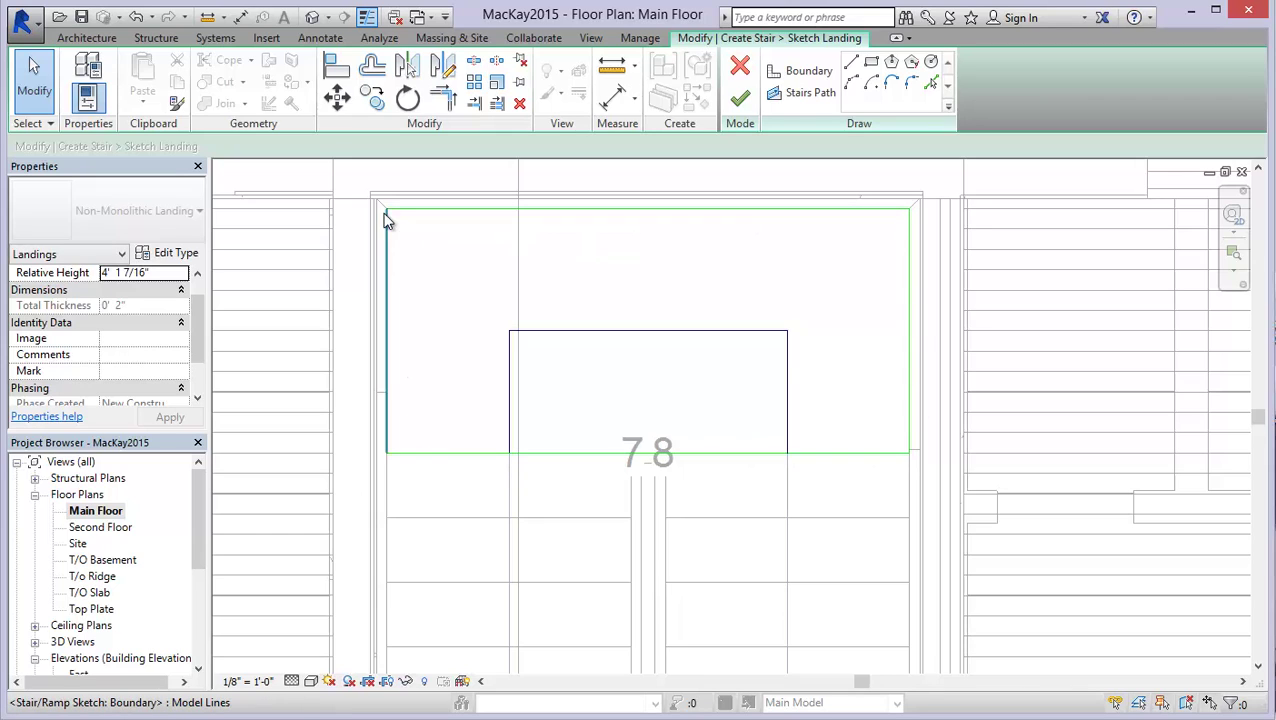
Measure the gap between the upper-left corner of the landing boundary and the adjacent wall line.
{"action": "left_click", "coordinate": [620, 79]}
{"action": "scroll", "coordinate": [384, 182], "scroll_direction": "up", "scroll_amount": 4}
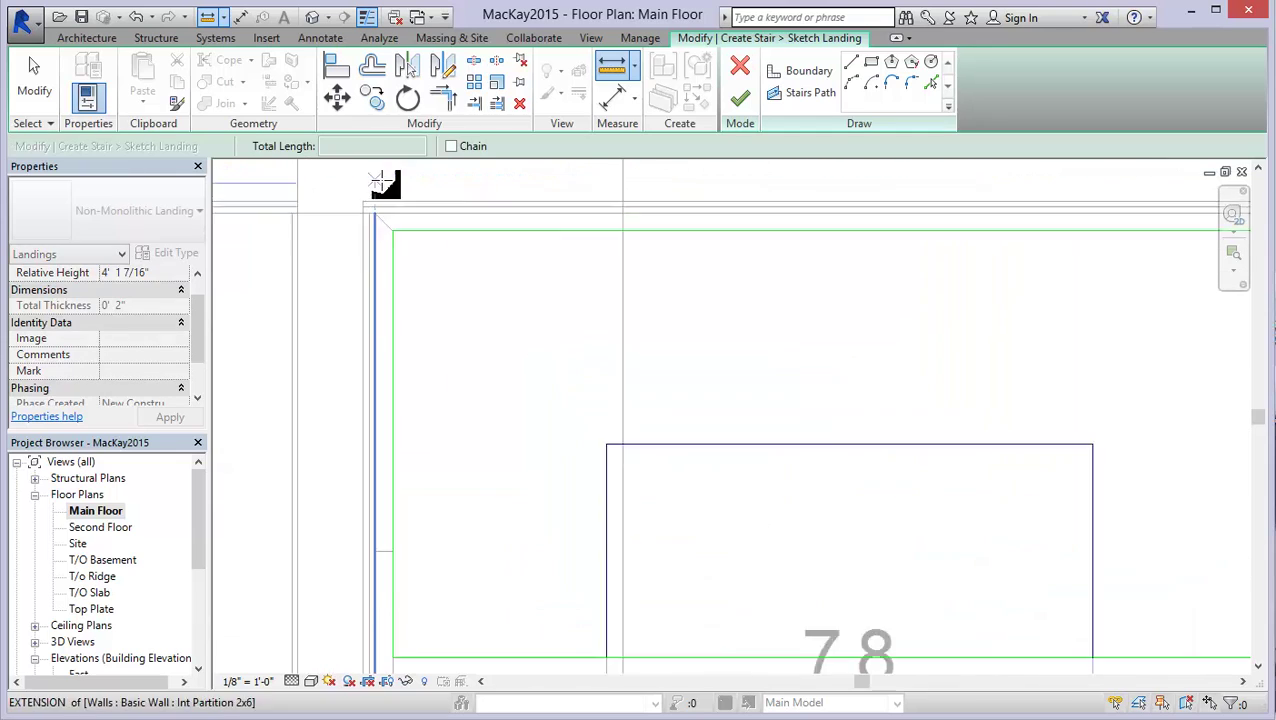
{"action": "left_click", "coordinate": [397, 238]}
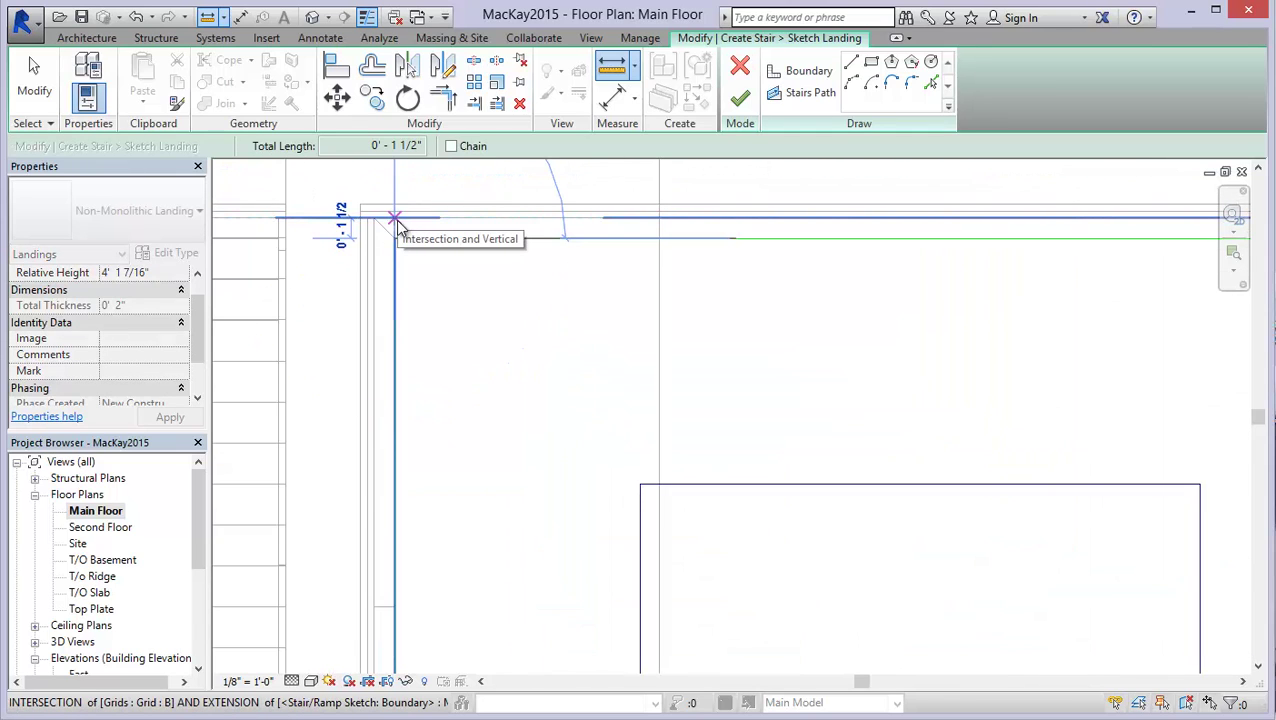
{"action": "key", "text": "Escape"}
{"action": "key", "text": "Escape"}
{"action": "scroll", "coordinate": [385, 240], "scroll_direction": "up", "scroll_amount": 2}
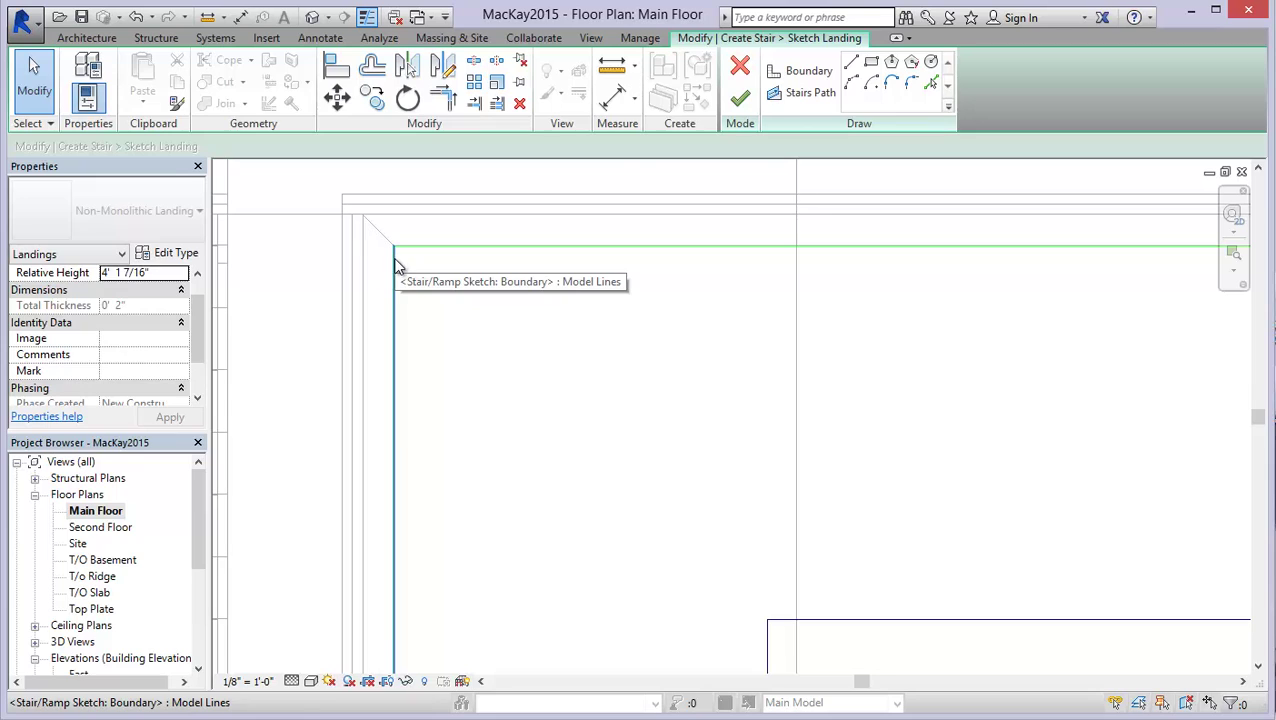
Activate Pick Lines for the landing boundary and finish the landing sketch without adding lines, returning to the stair's components.
{"action": "left_click", "coordinate": [931, 83]}
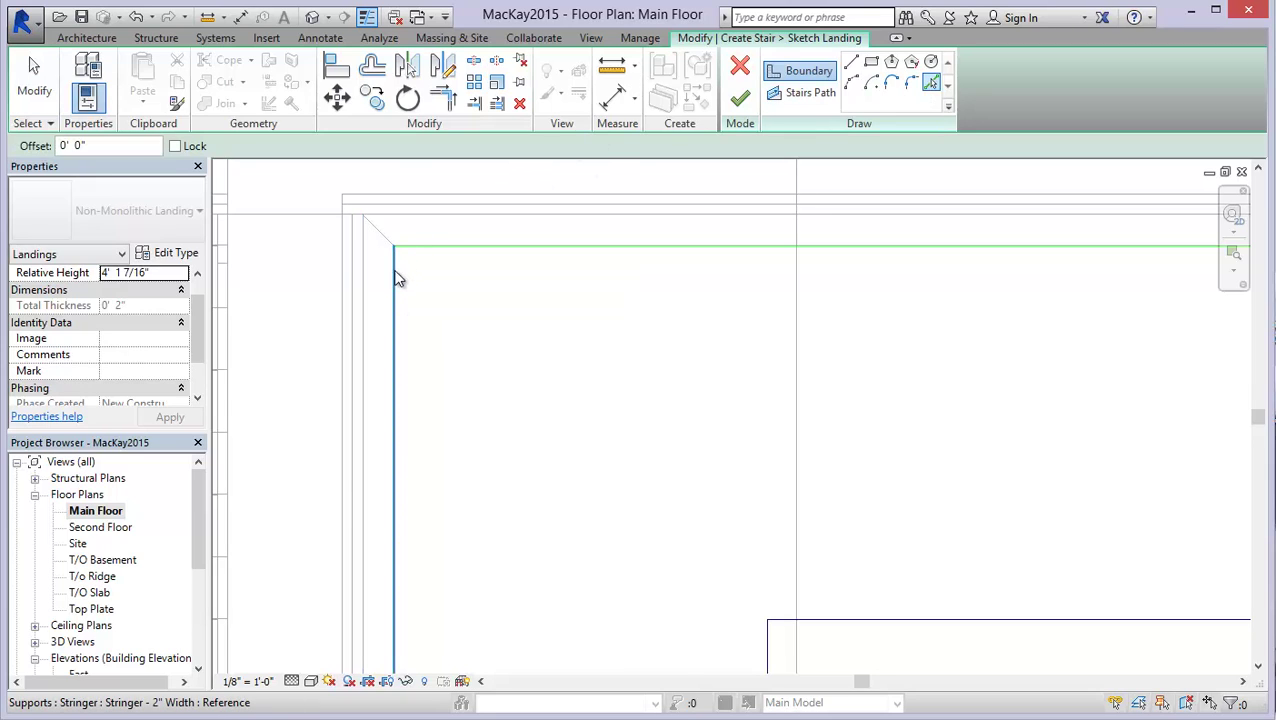
{"action": "scroll", "coordinate": [528, 346], "scroll_direction": "down", "scroll_amount": 5}
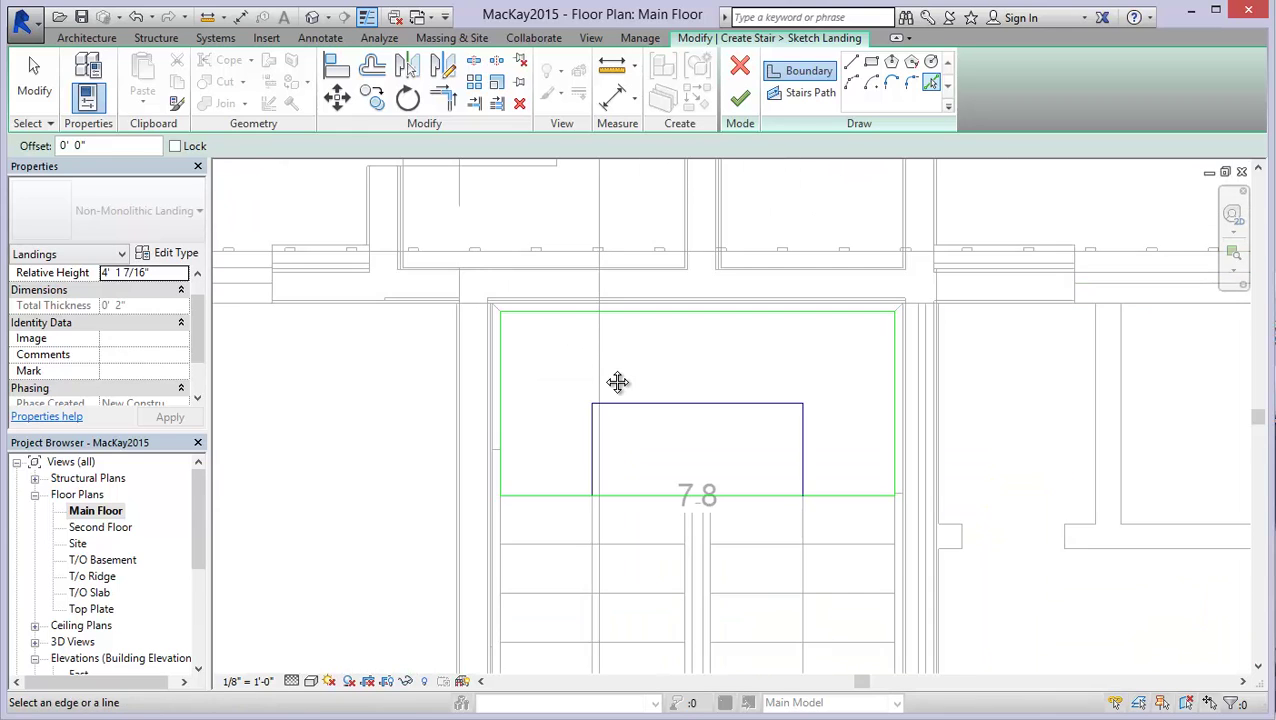
{"action": "left_click", "coordinate": [742, 100]}
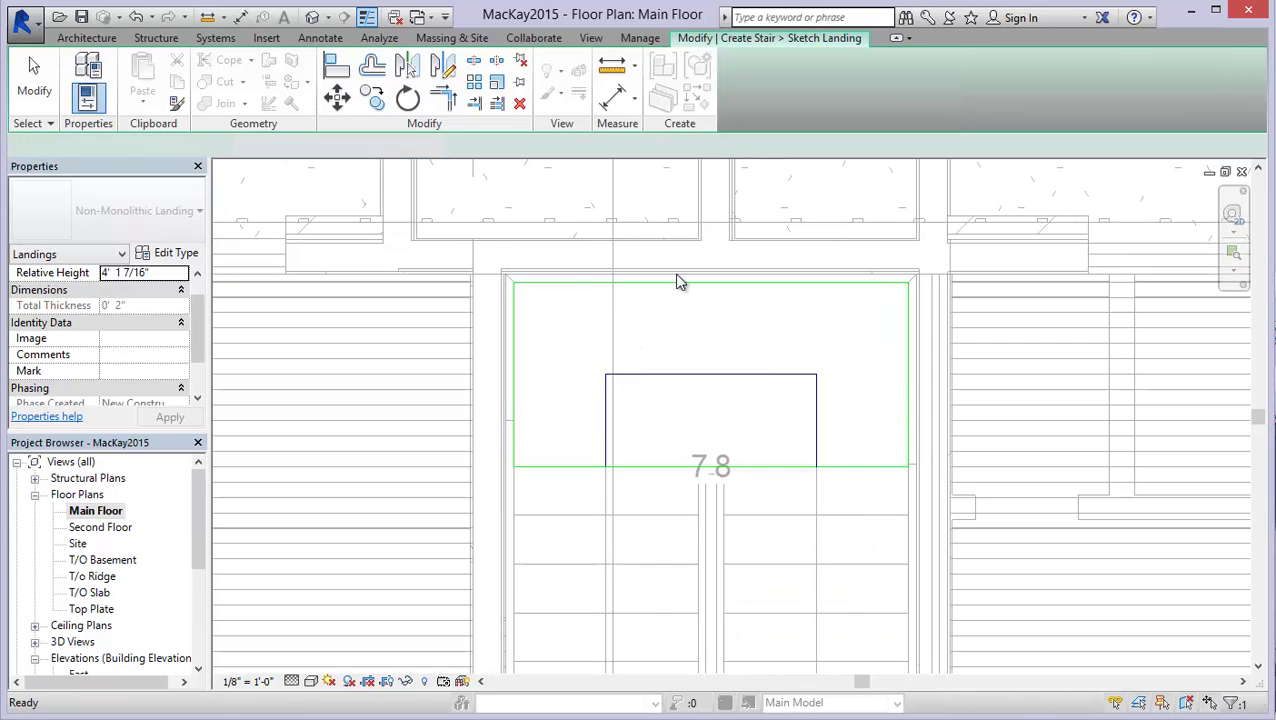
{"action": "scroll", "coordinate": [673, 375], "scroll_direction": "down", "scroll_amount": 3}
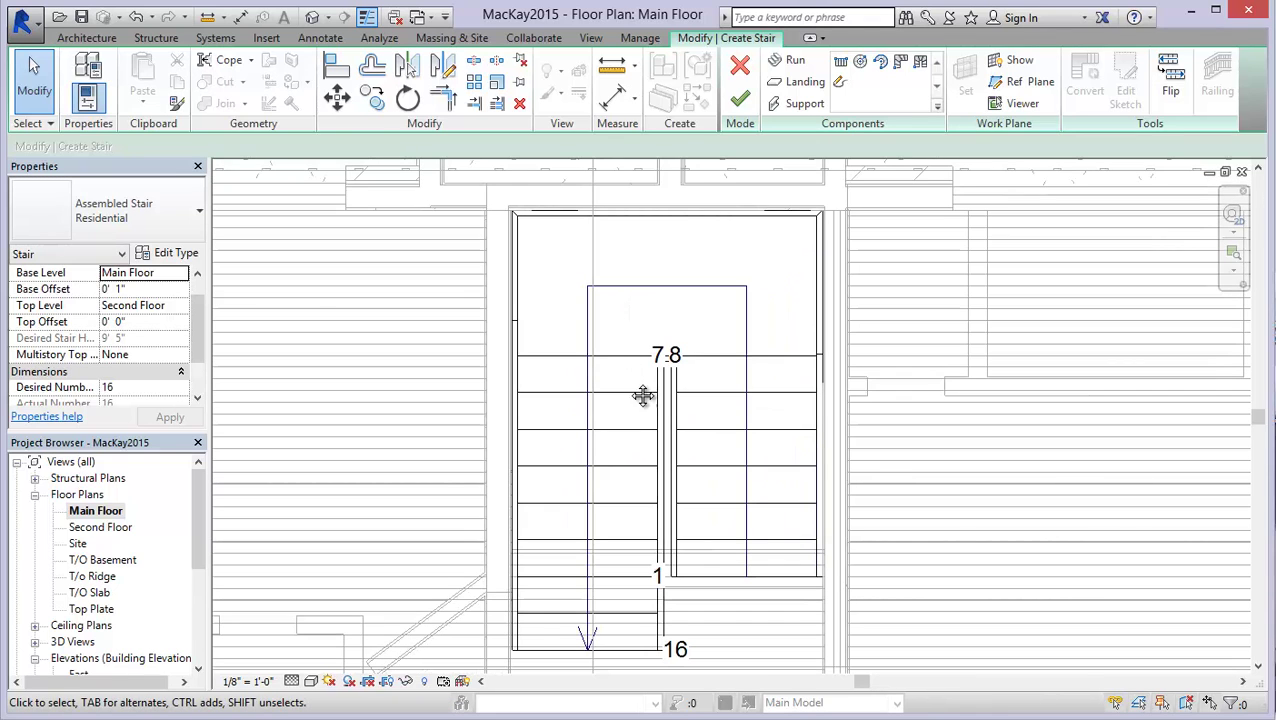
{"action": "middle_click_drag", "start_coordinate": [644, 396], "coordinate": [645, 372]}
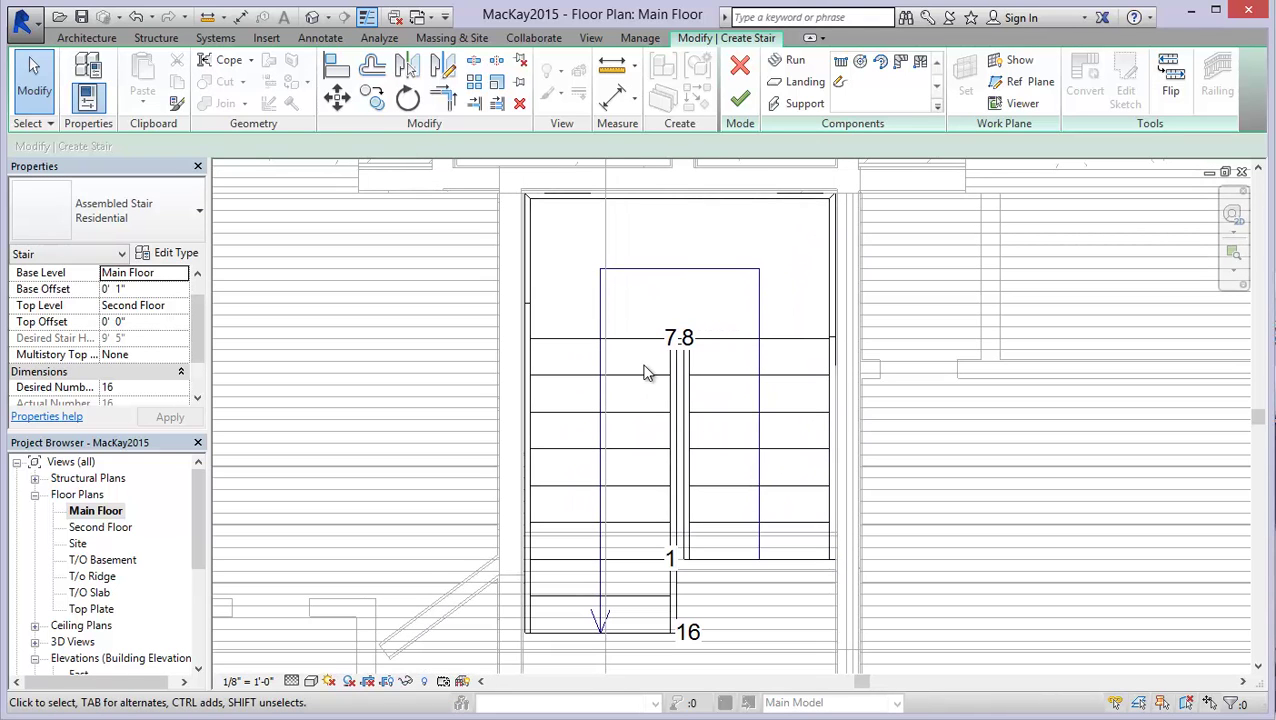